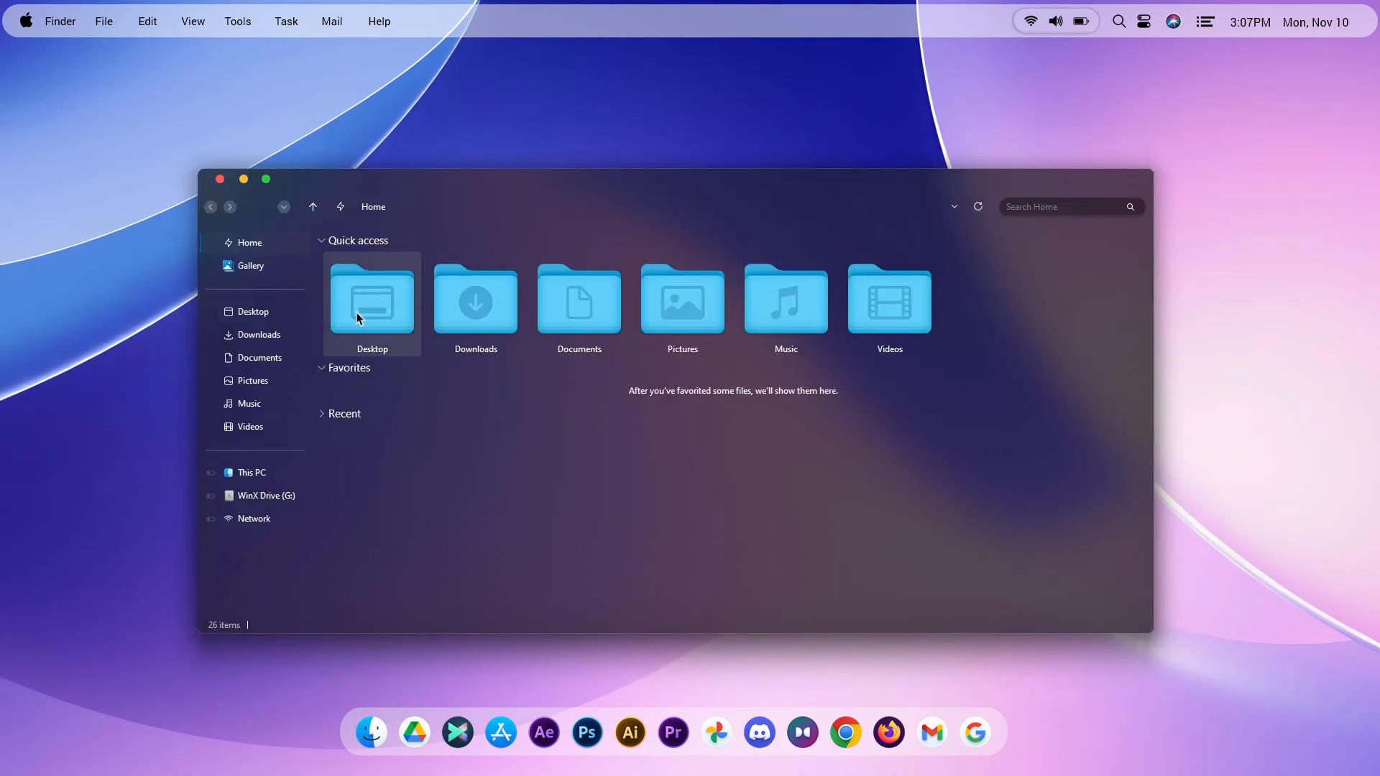
Open Local Disk (C:) from This PC and view its window maximized and restored.
left_click(271, 474)
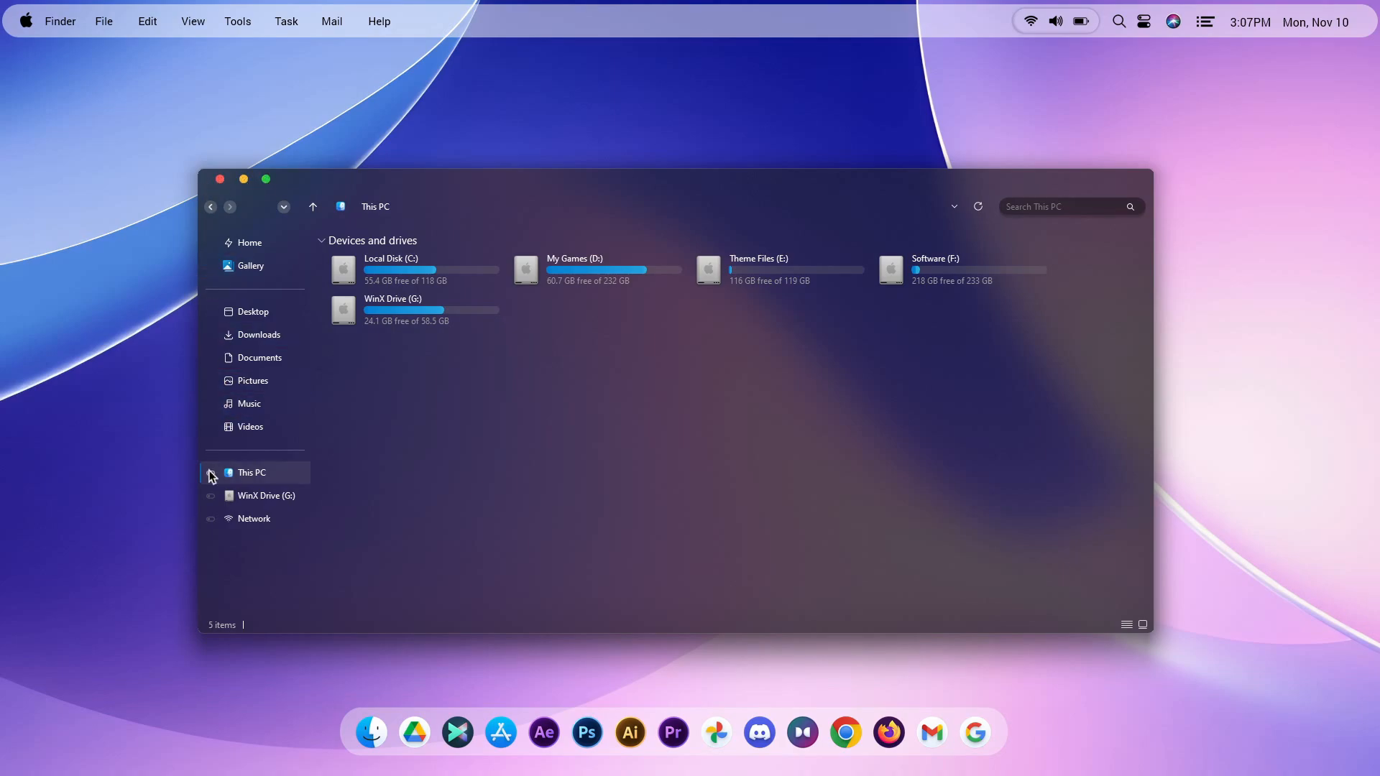
right_click(377, 268)
left_click(401, 272)
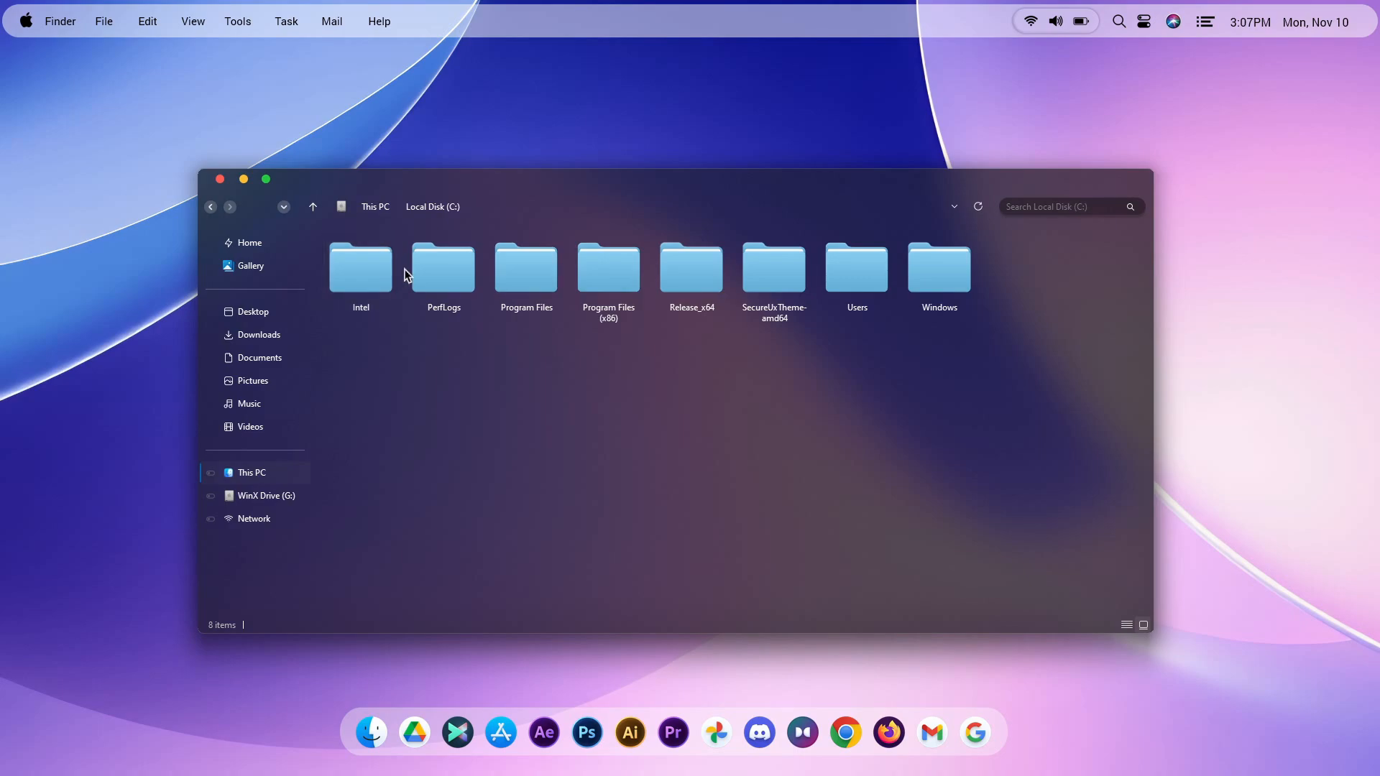
double_click(523, 188)
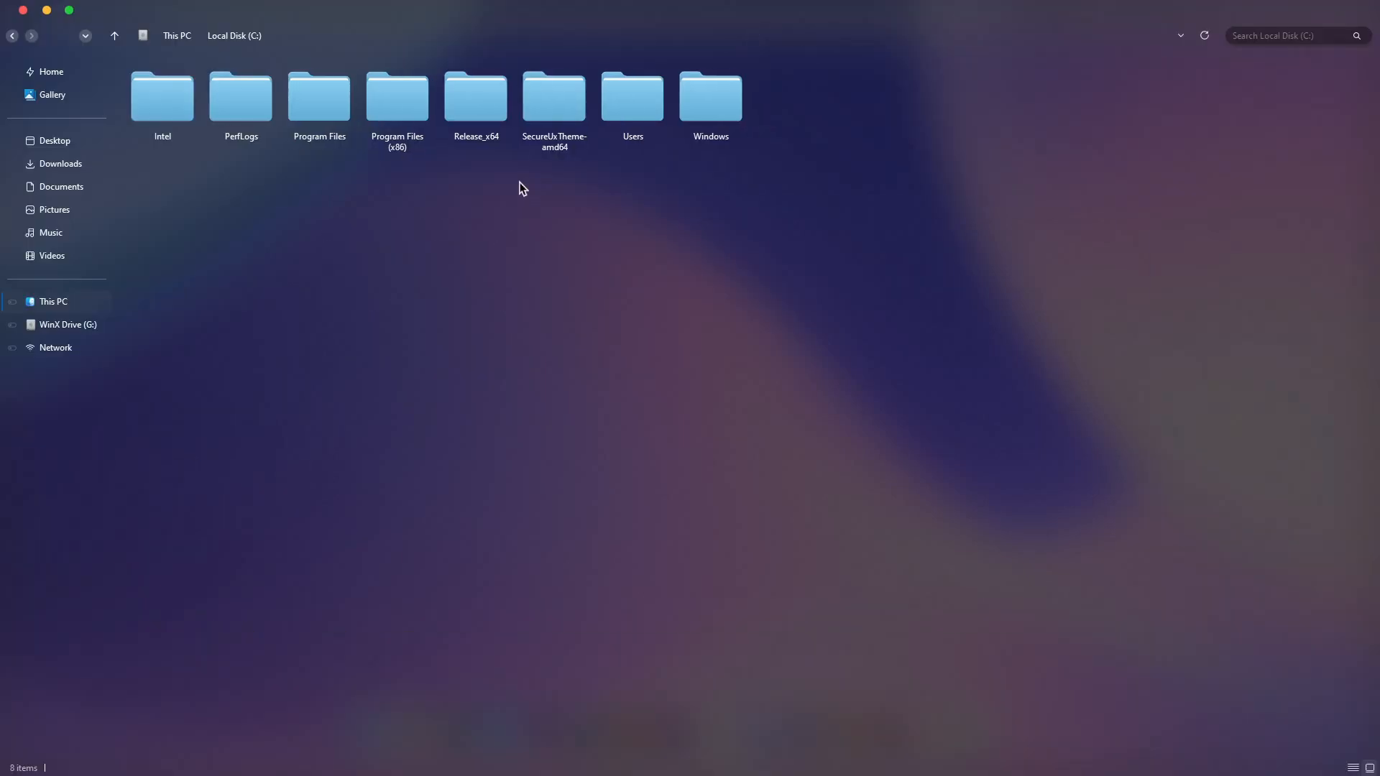
double_click(695, 15)
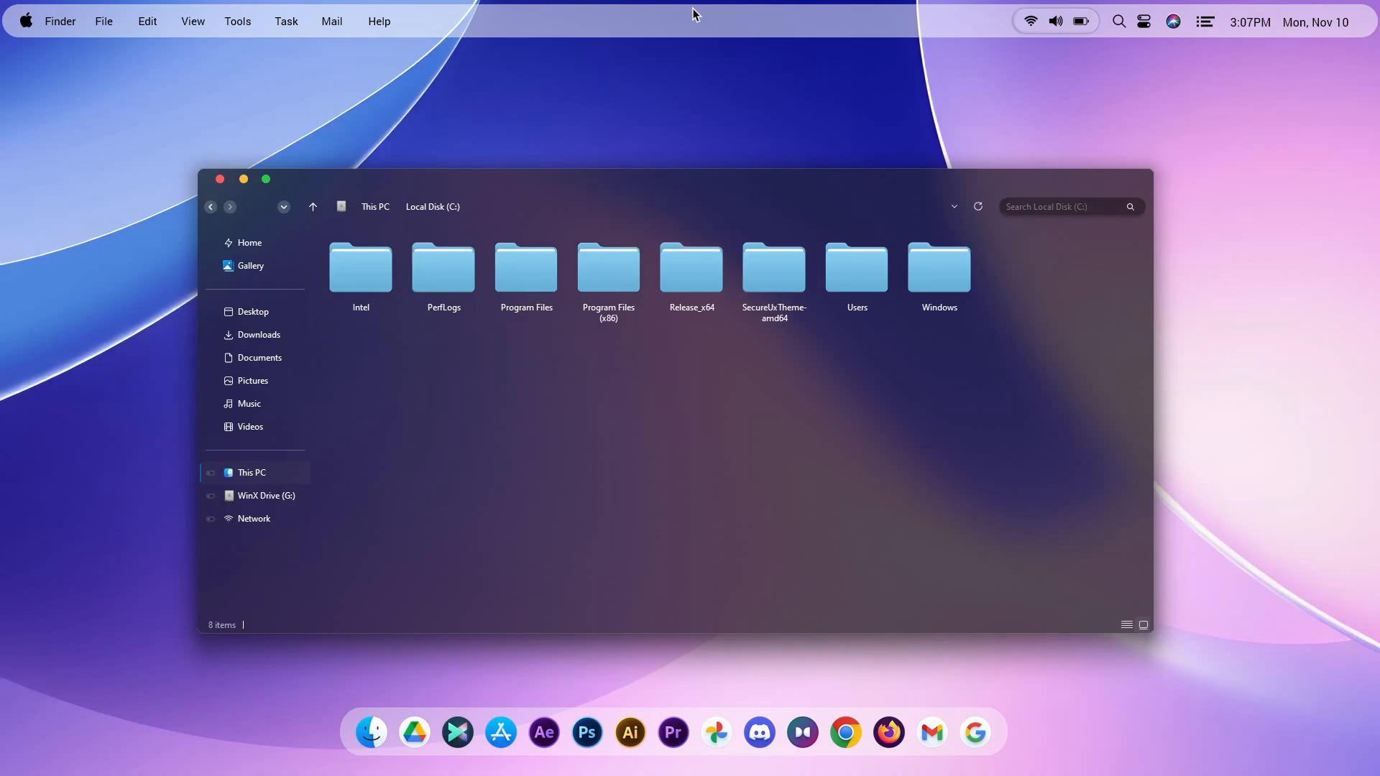
Compare the details and large icon views of the C: drive's folders, and close the window.
left_click(1127, 624)
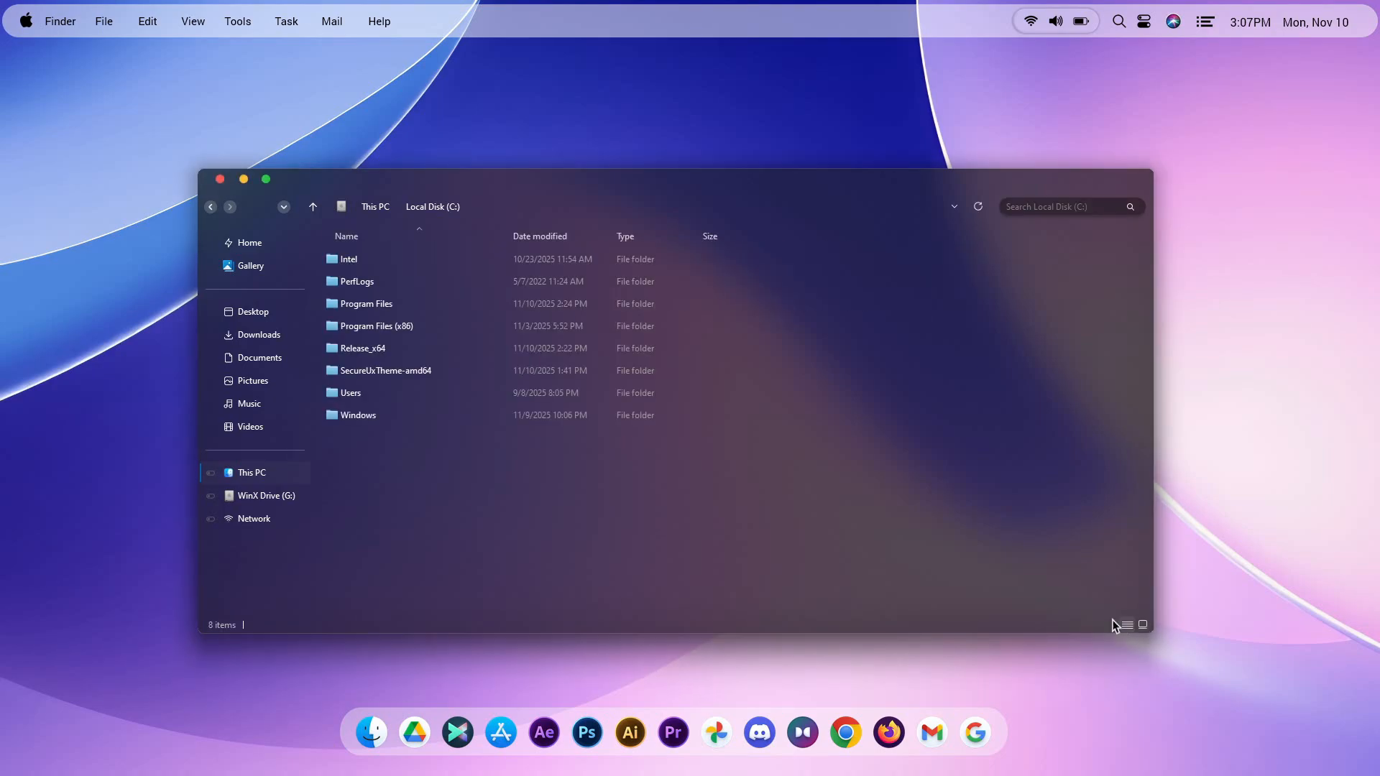
key("ctrl+a")
left_click(1143, 625)
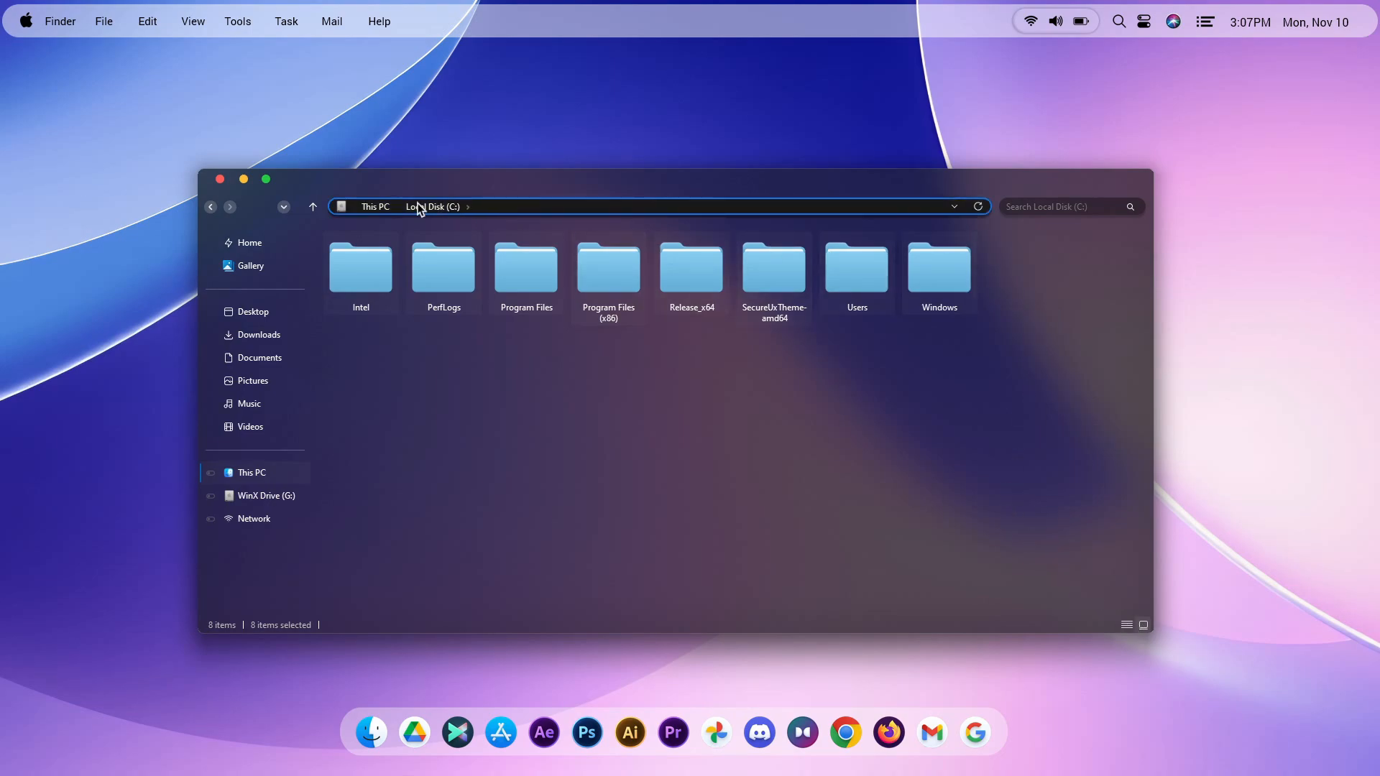
left_click(220, 179)
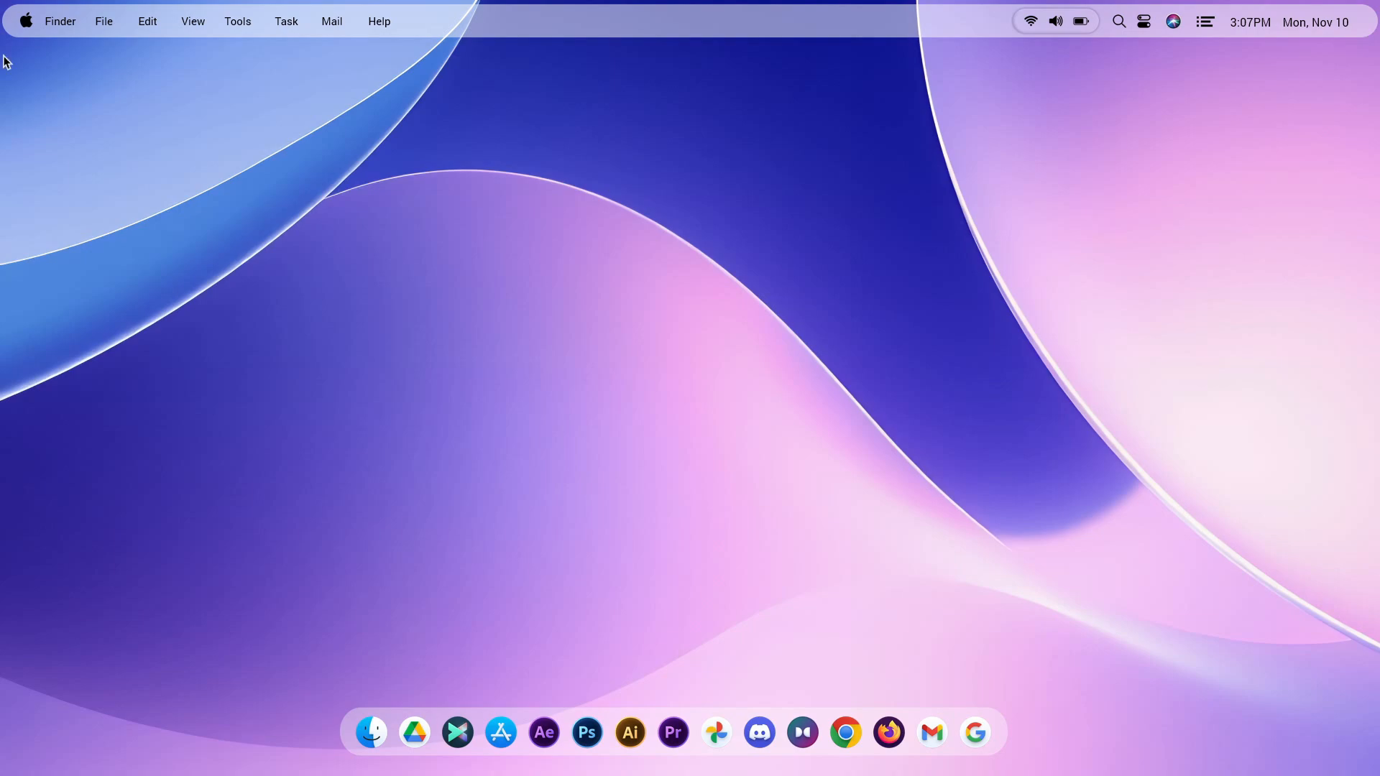
left_click(26, 21)
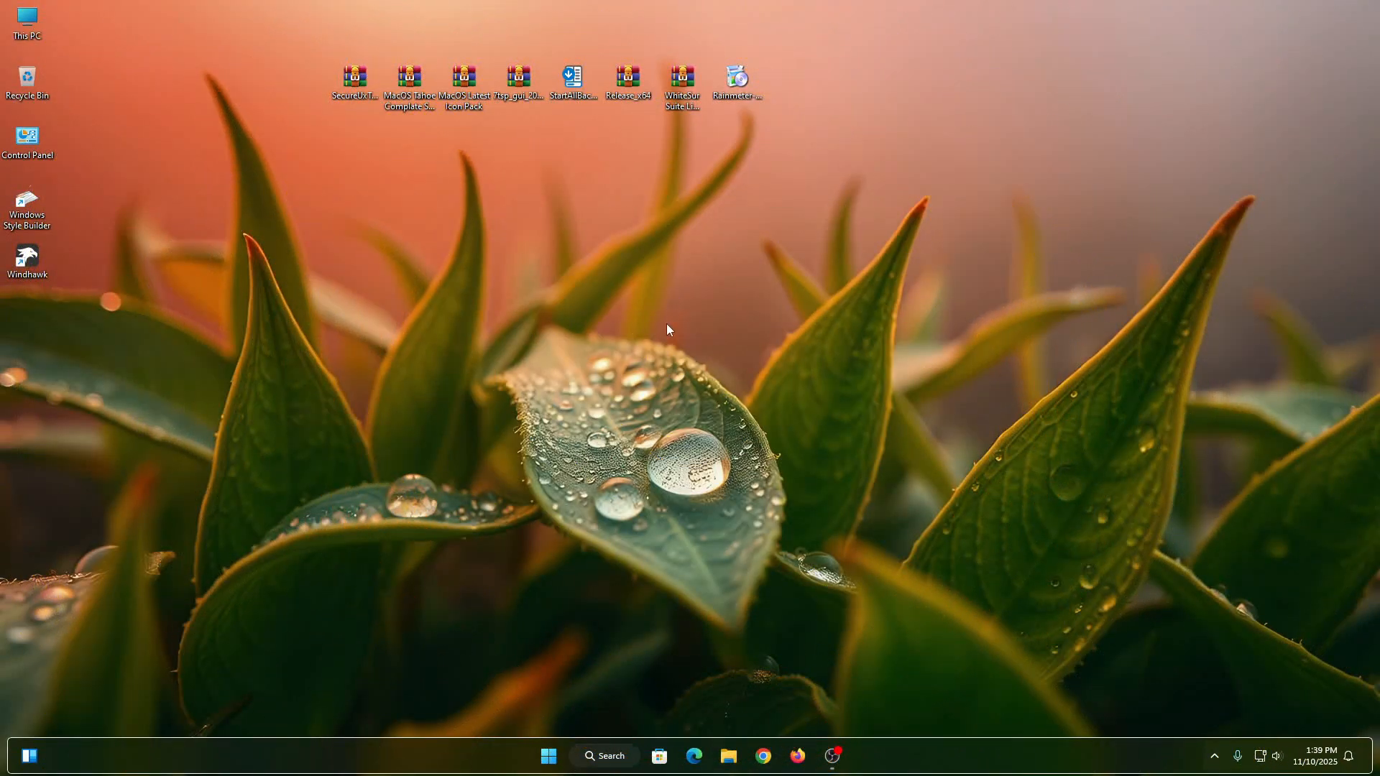
Create a system restore point with the description "Windows 11" and close the system properties.
left_click(601, 763)
type("Create a")
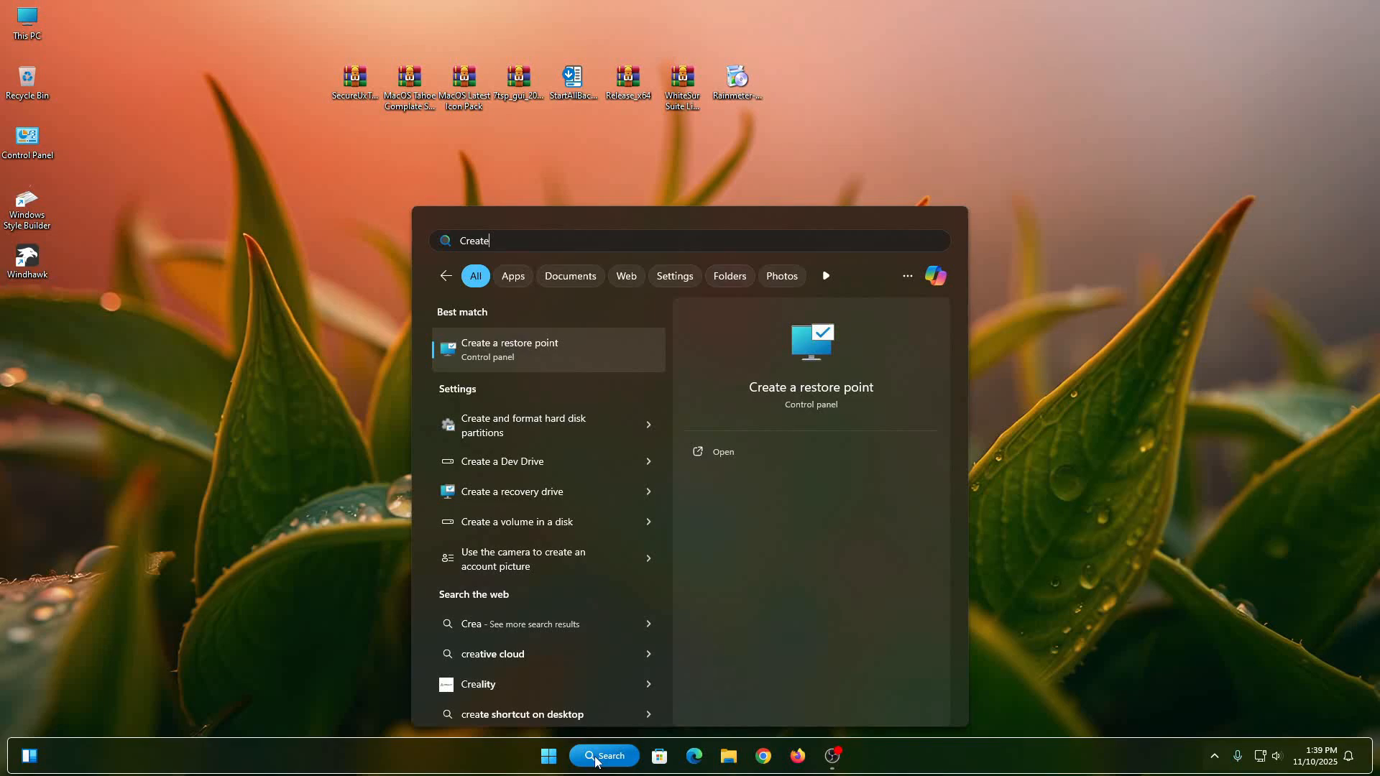
left_click(532, 351)
left_click(330, 392)
left_click(394, 451)
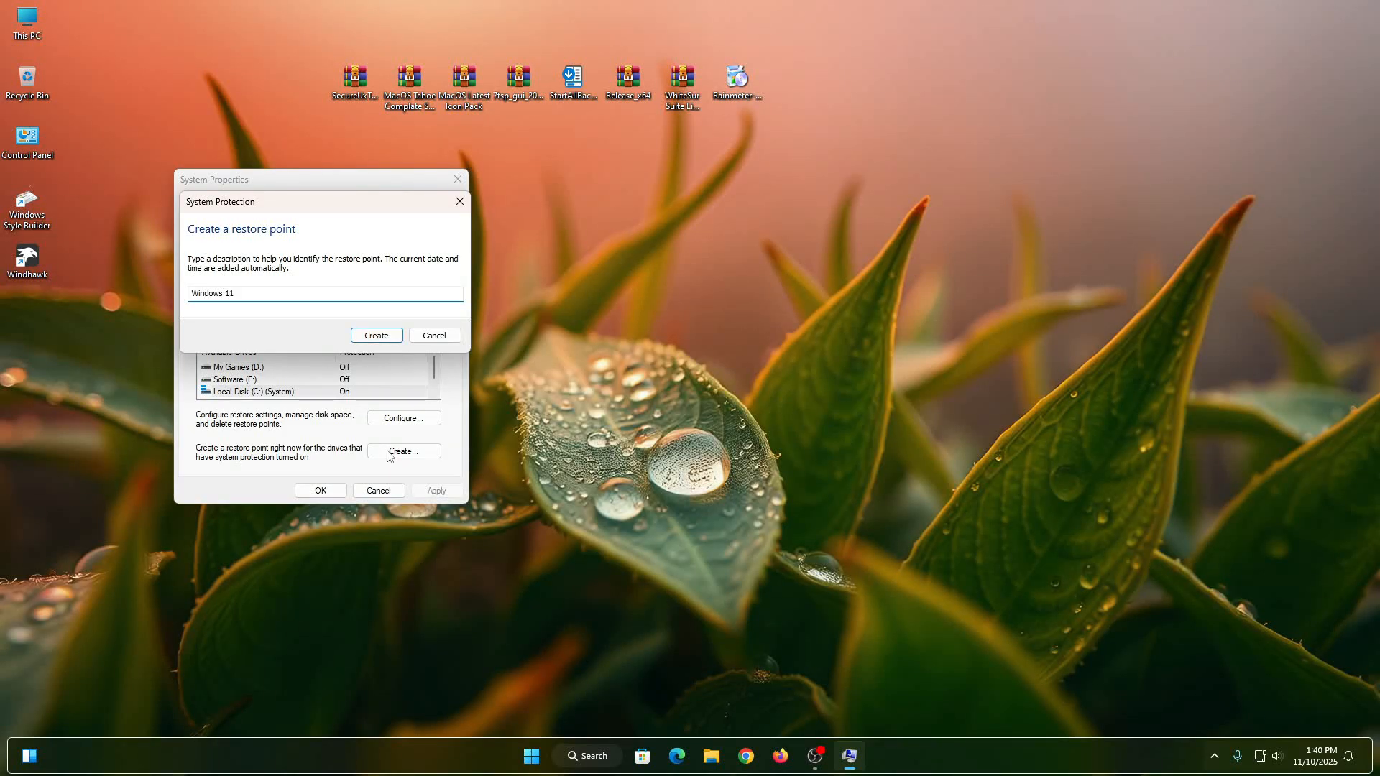
type("Windows 11")
left_click(371, 338)
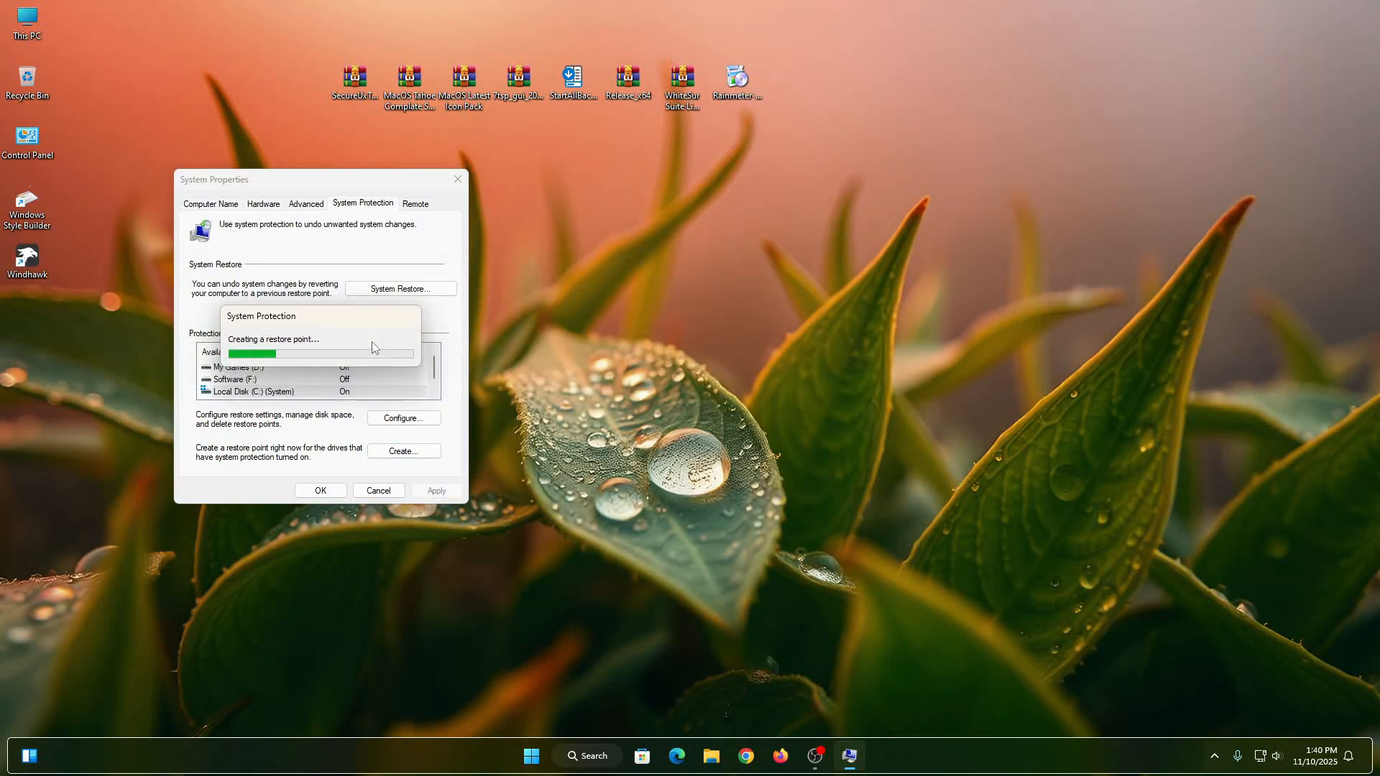
left_click(404, 348)
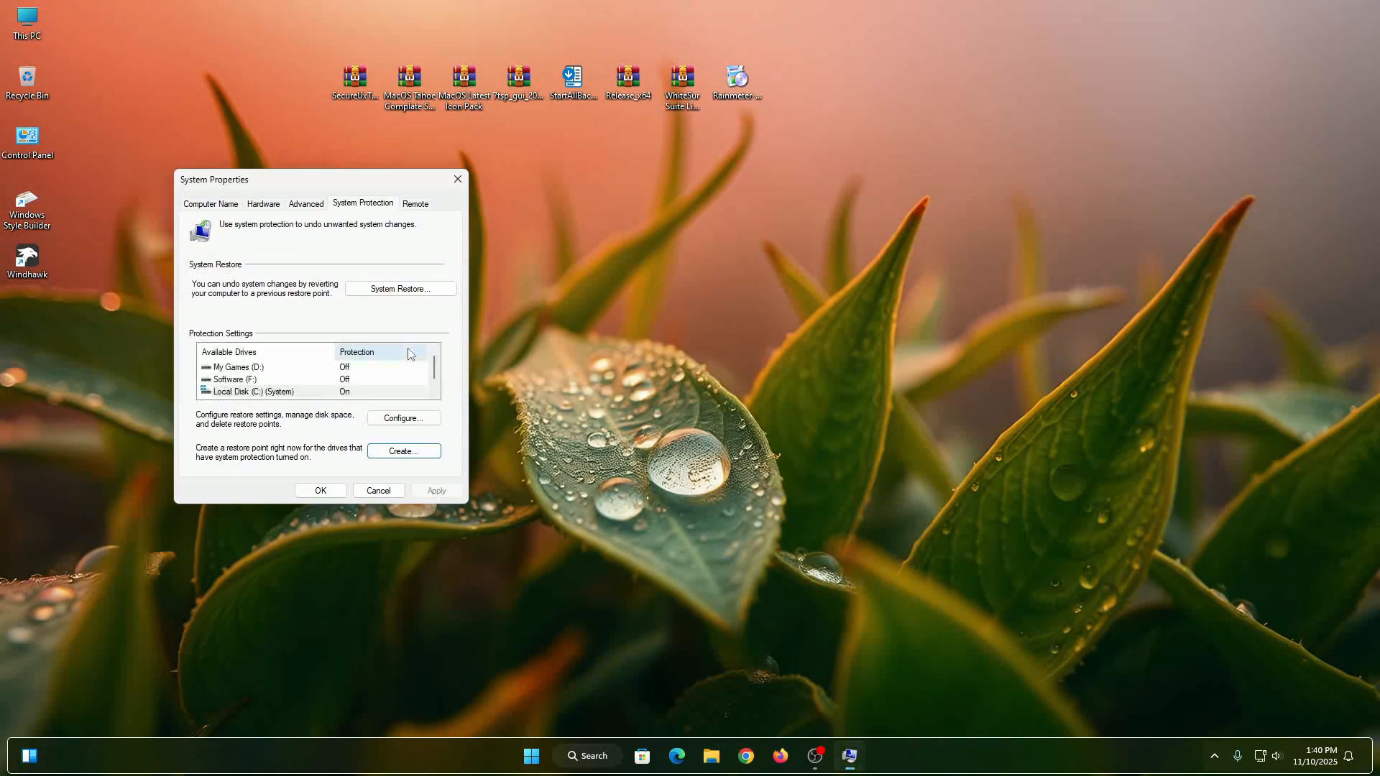
left_click(333, 495)
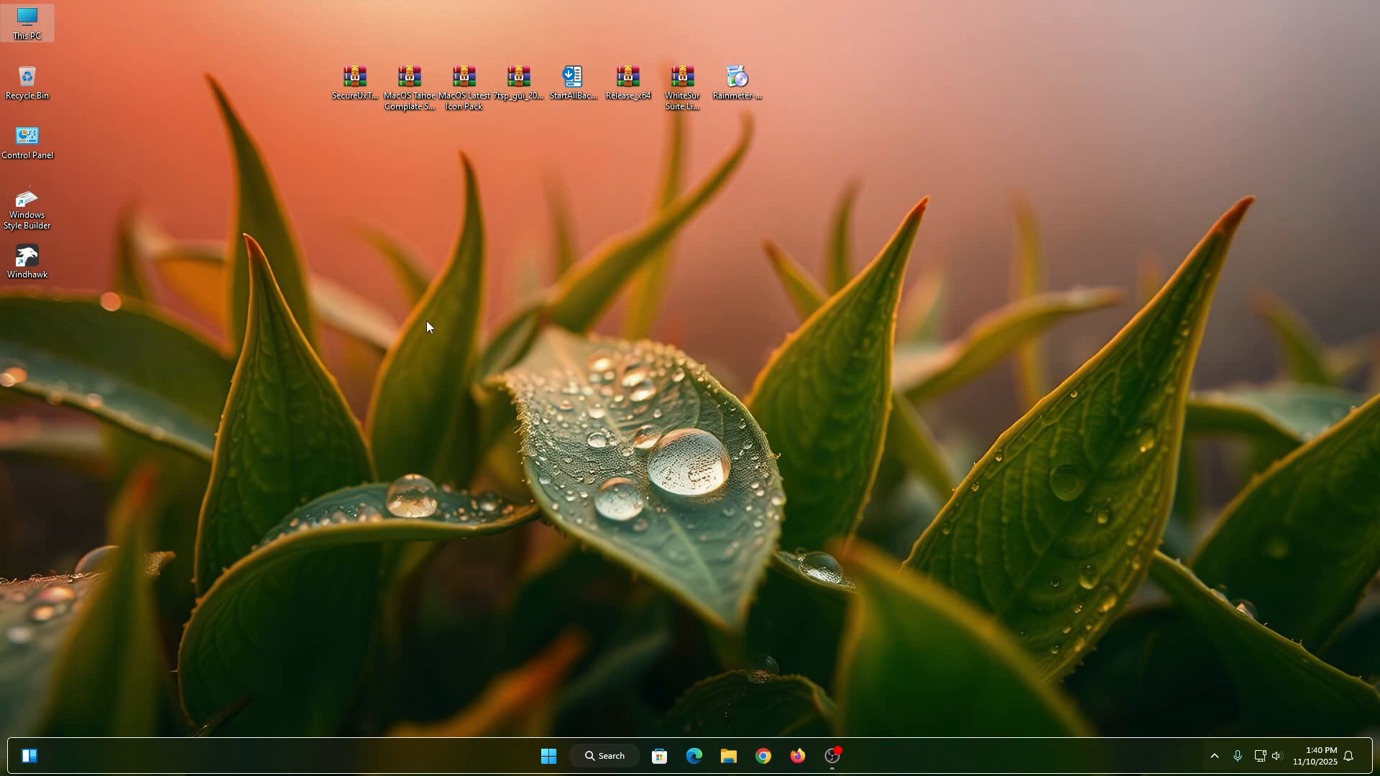
Extract the SecureUxTheme-amd64 archive into its own folder on the desktop.
right_click(345, 98)
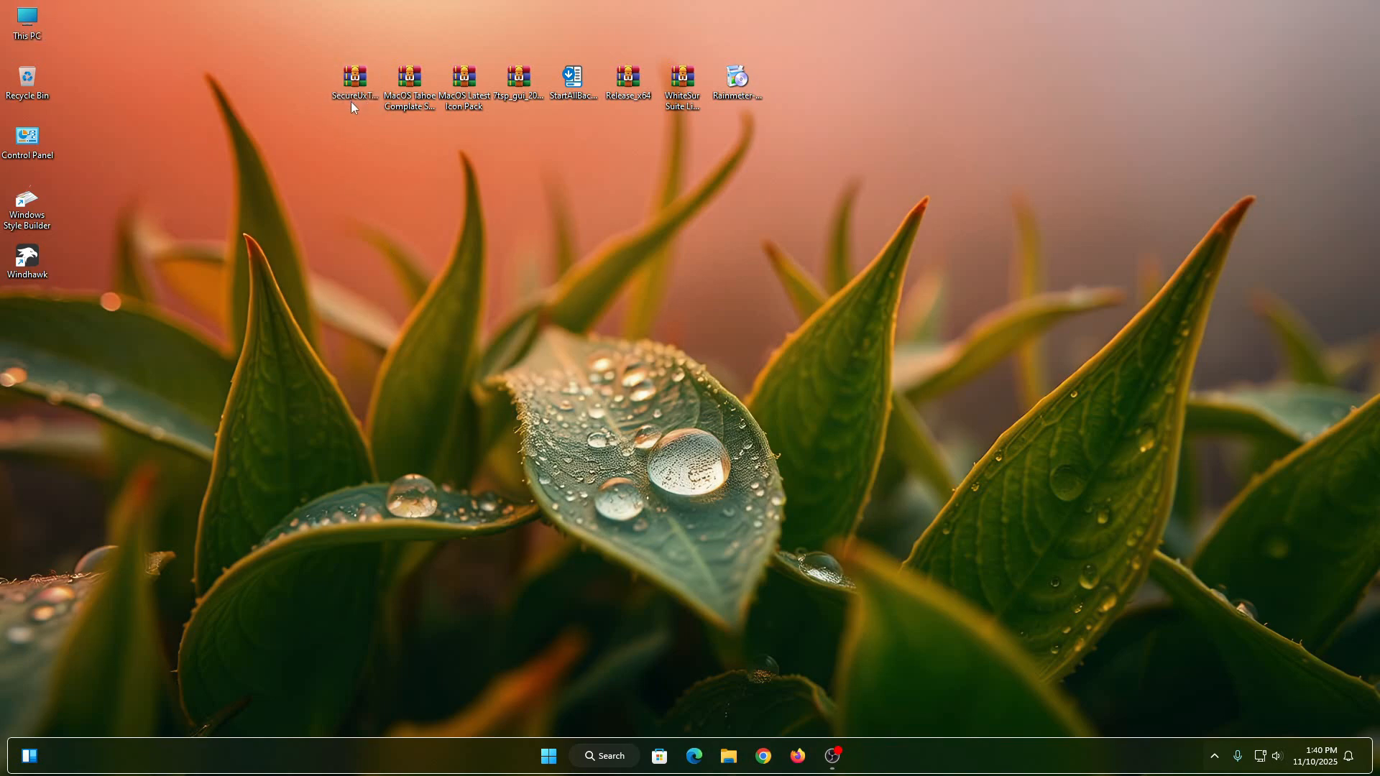
mouse_move(431, 381)
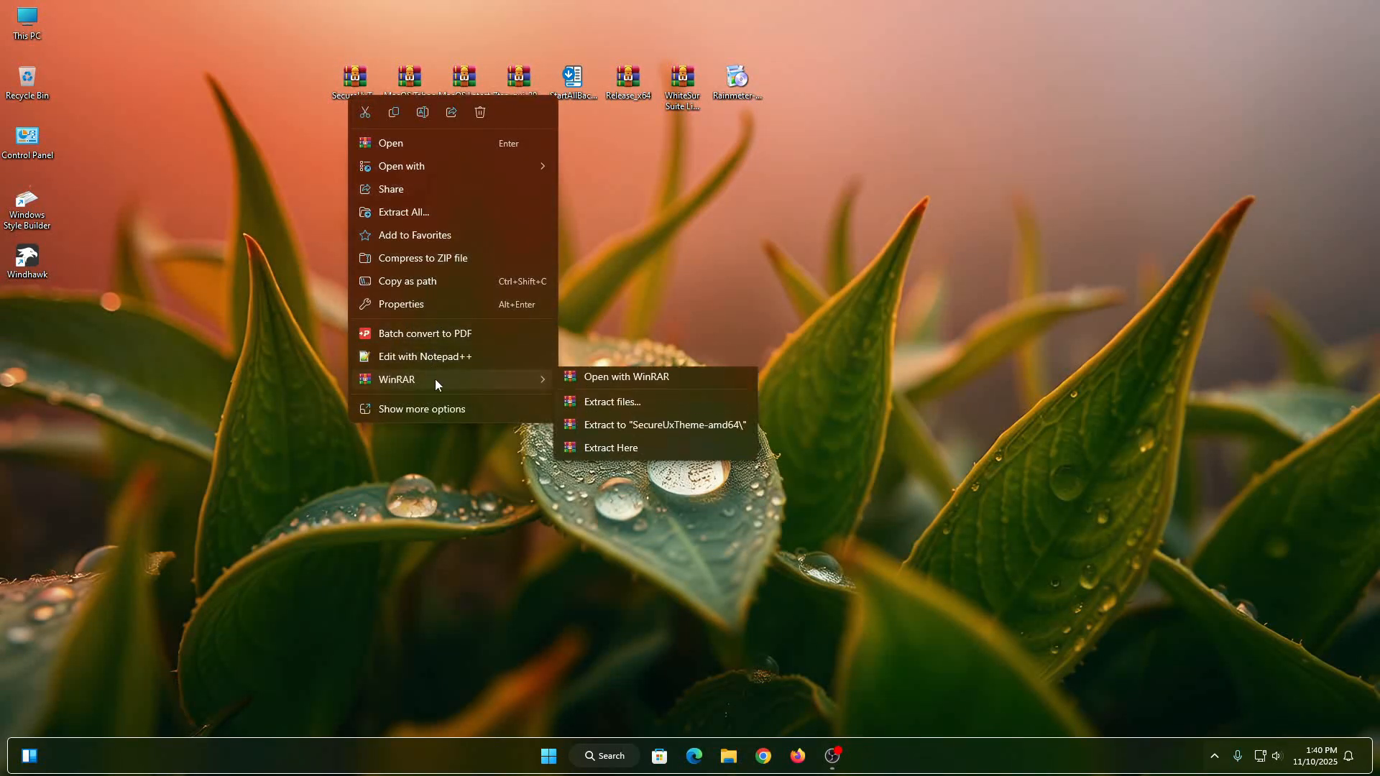
left_click(585, 404)
left_click(716, 540)
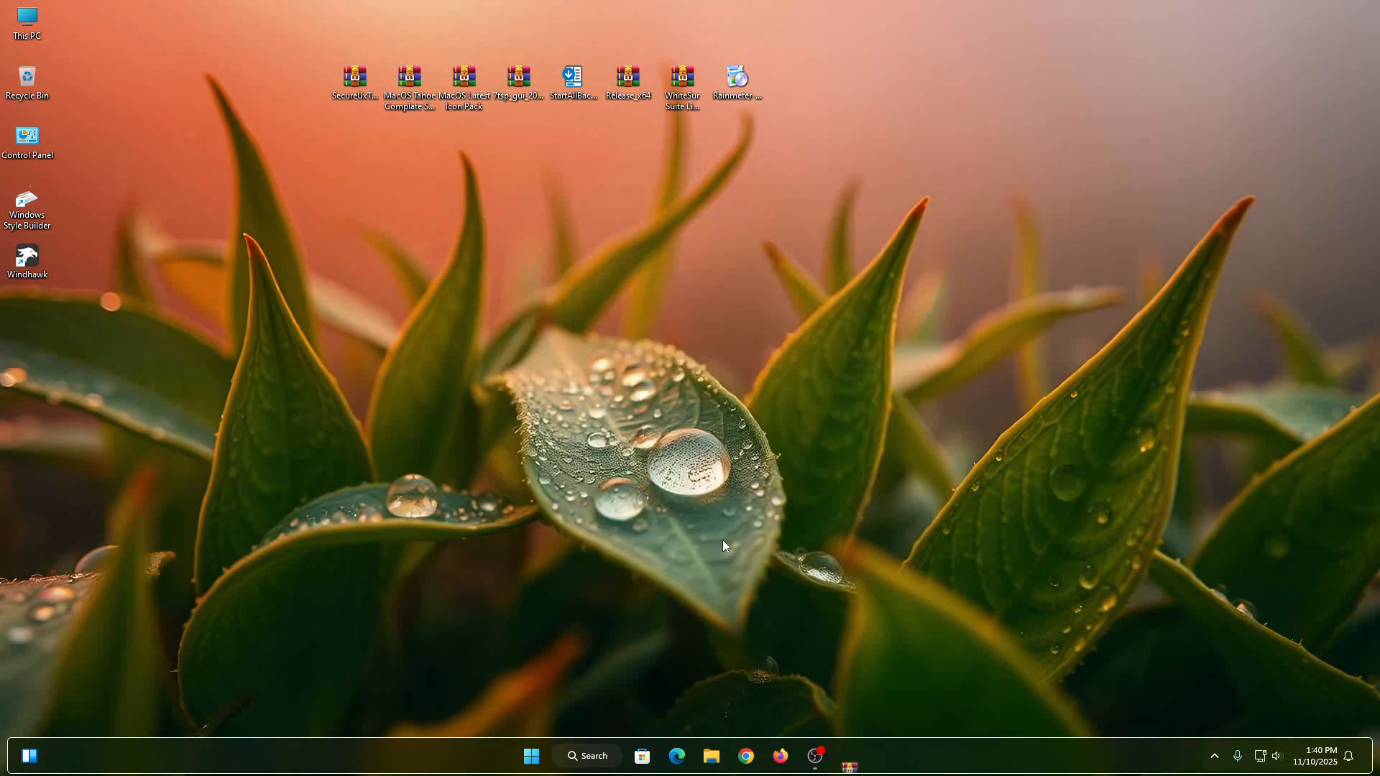
Move the extracted SecureUxTheme-amd64 folder from the desktop to the root of Local Disk (C:).
right_click(37, 314)
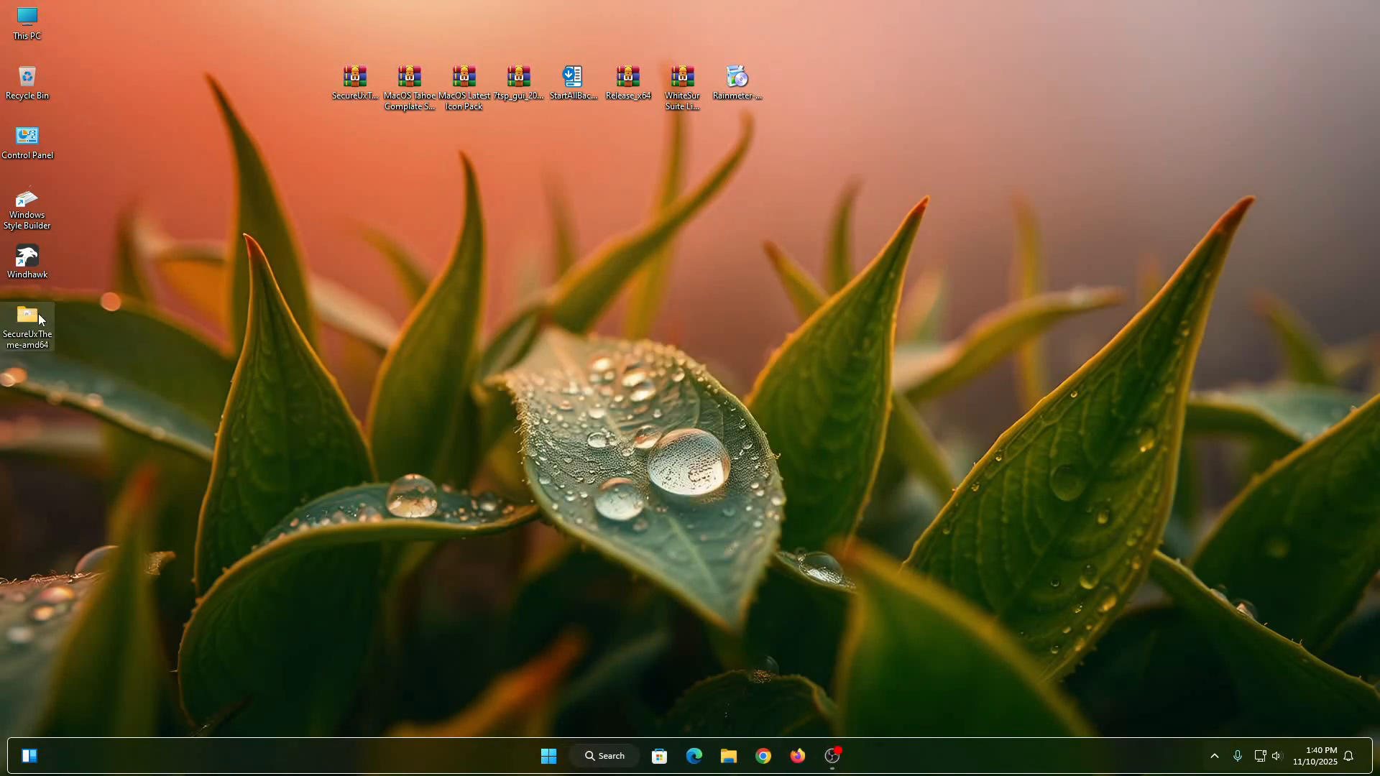
left_click(59, 328)
right_click(26, 18)
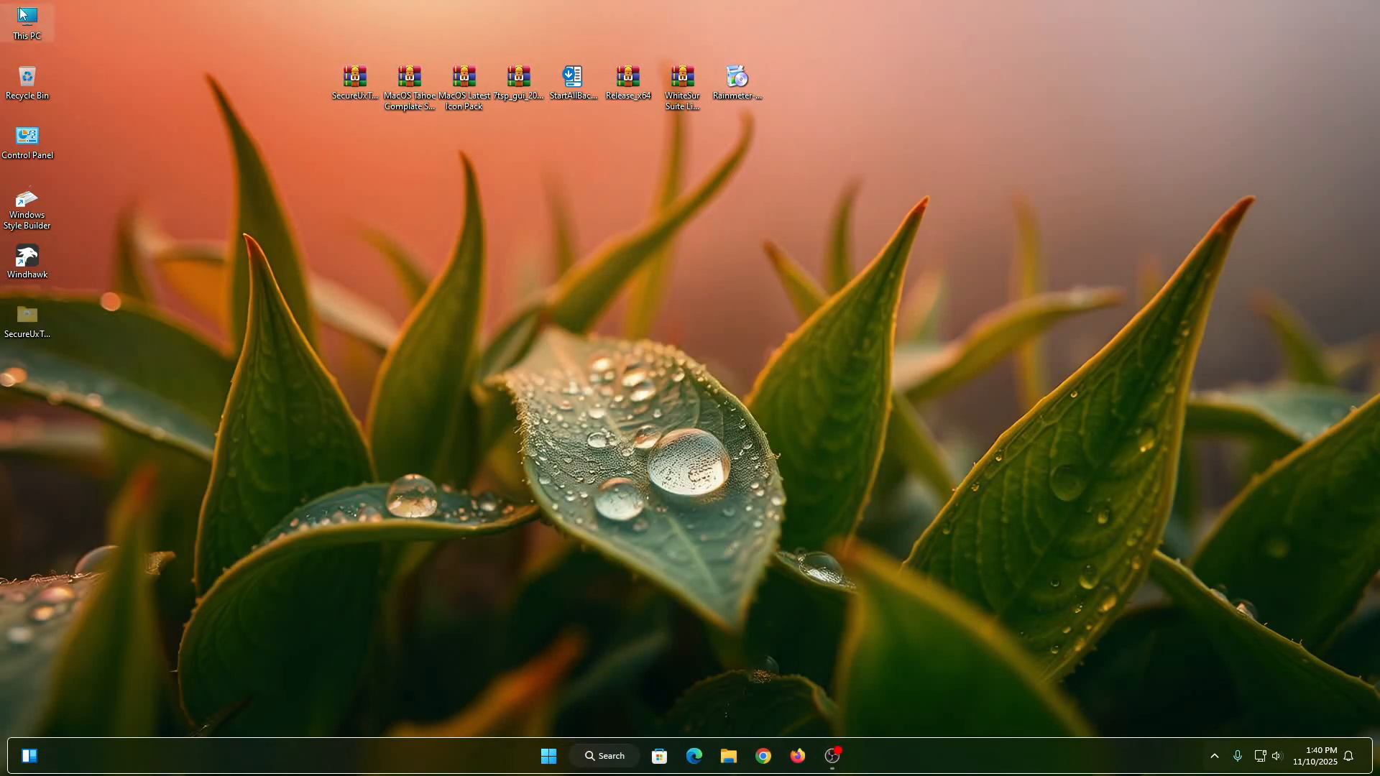
left_click(58, 54)
right_click(343, 272)
left_click(418, 326)
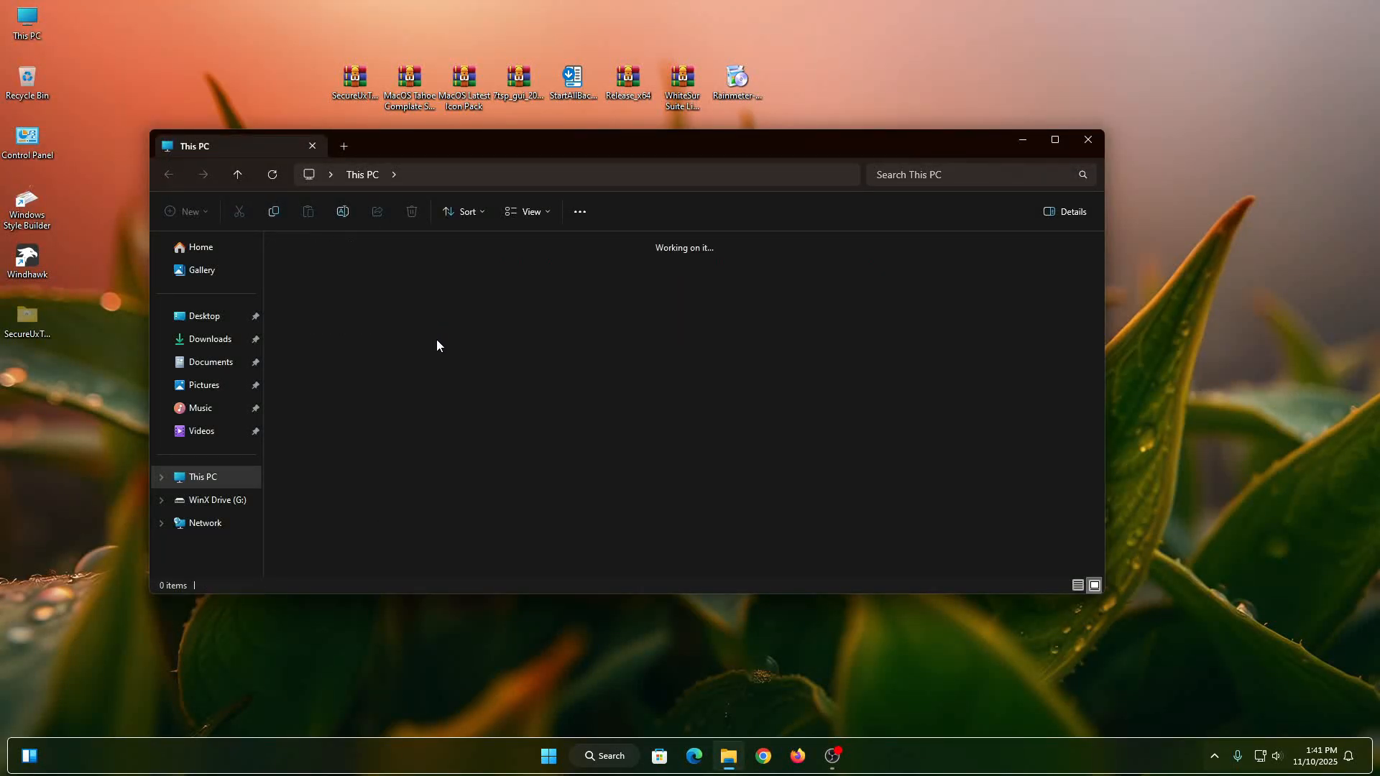
right_click(753, 395)
left_click(776, 411)
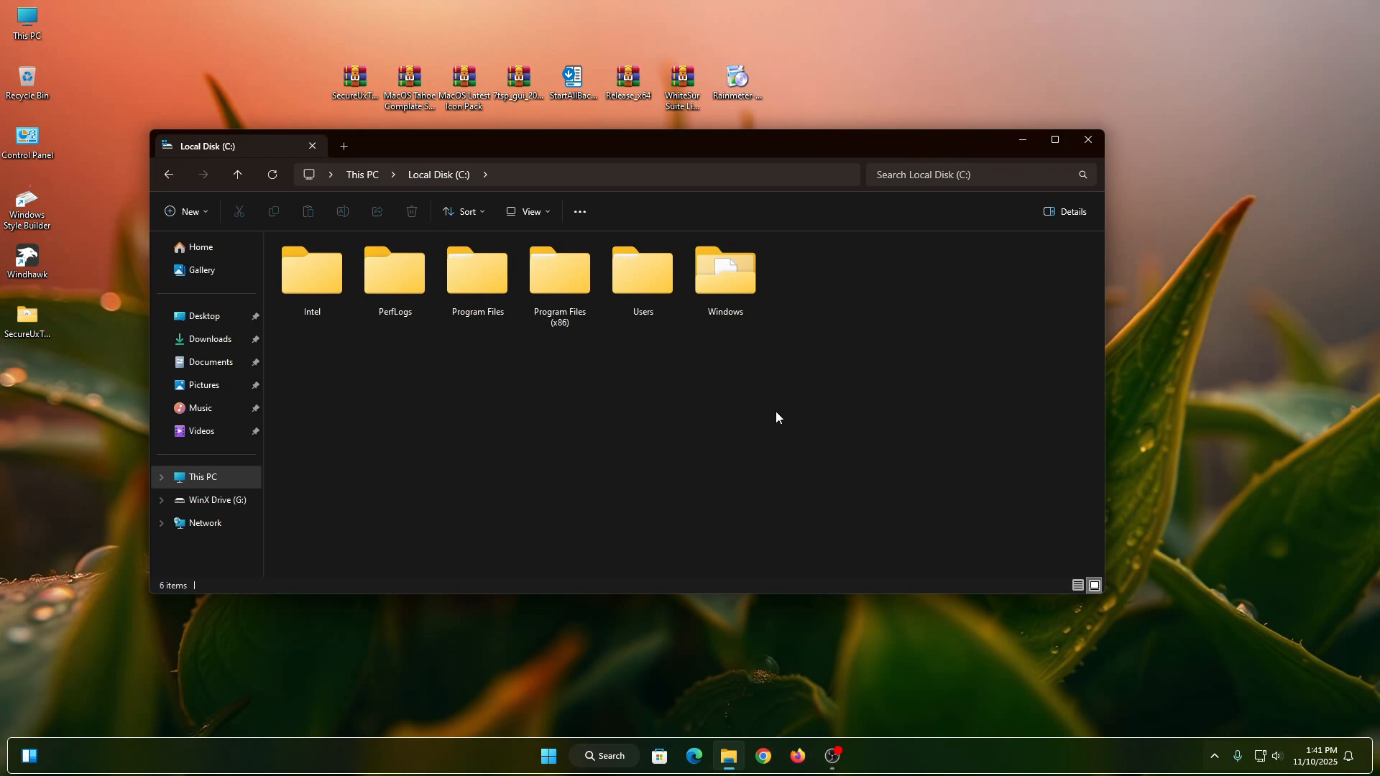
Run ThemeTool from the SecureUxTheme-amd64 folder as administrator, accept its disclaimer and install the patcher with Hook SystemSettings enabled.
right_click(803, 283)
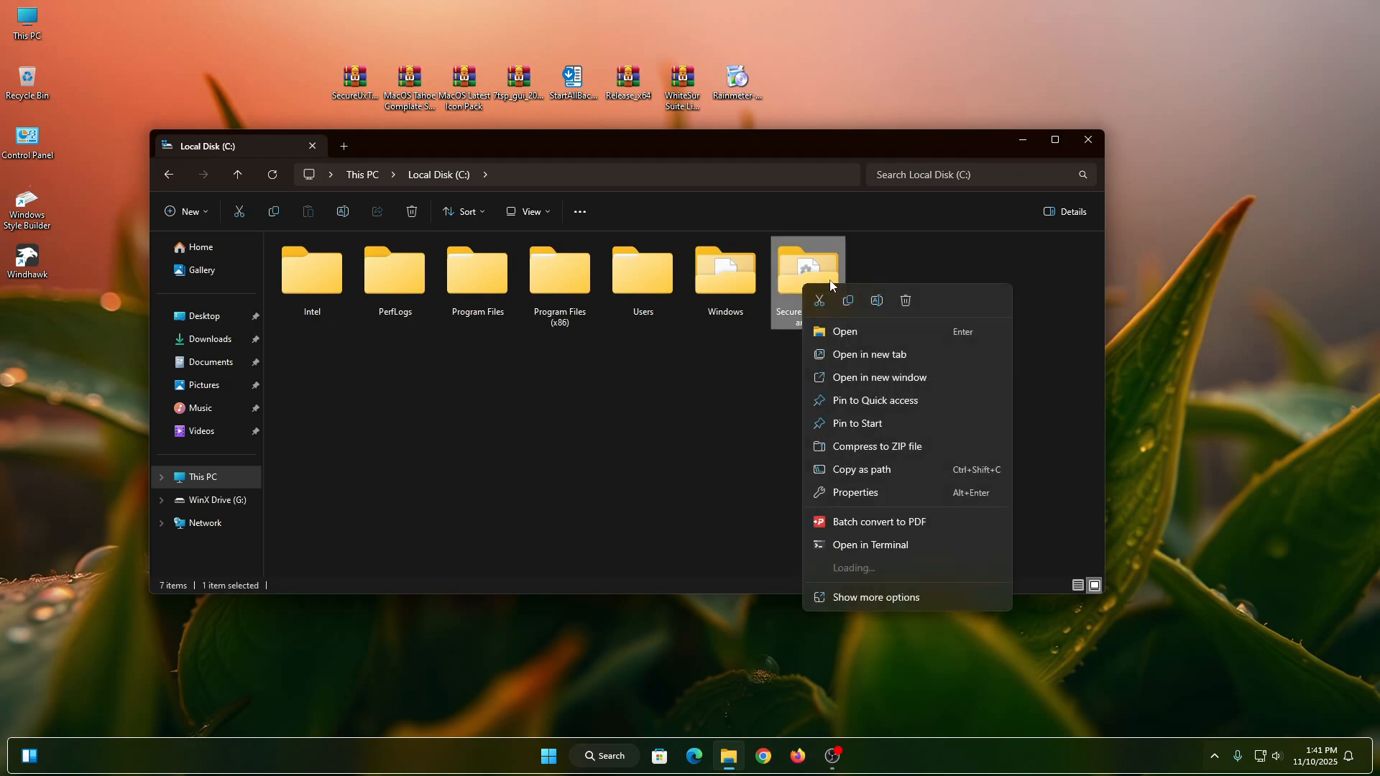
left_click(844, 332)
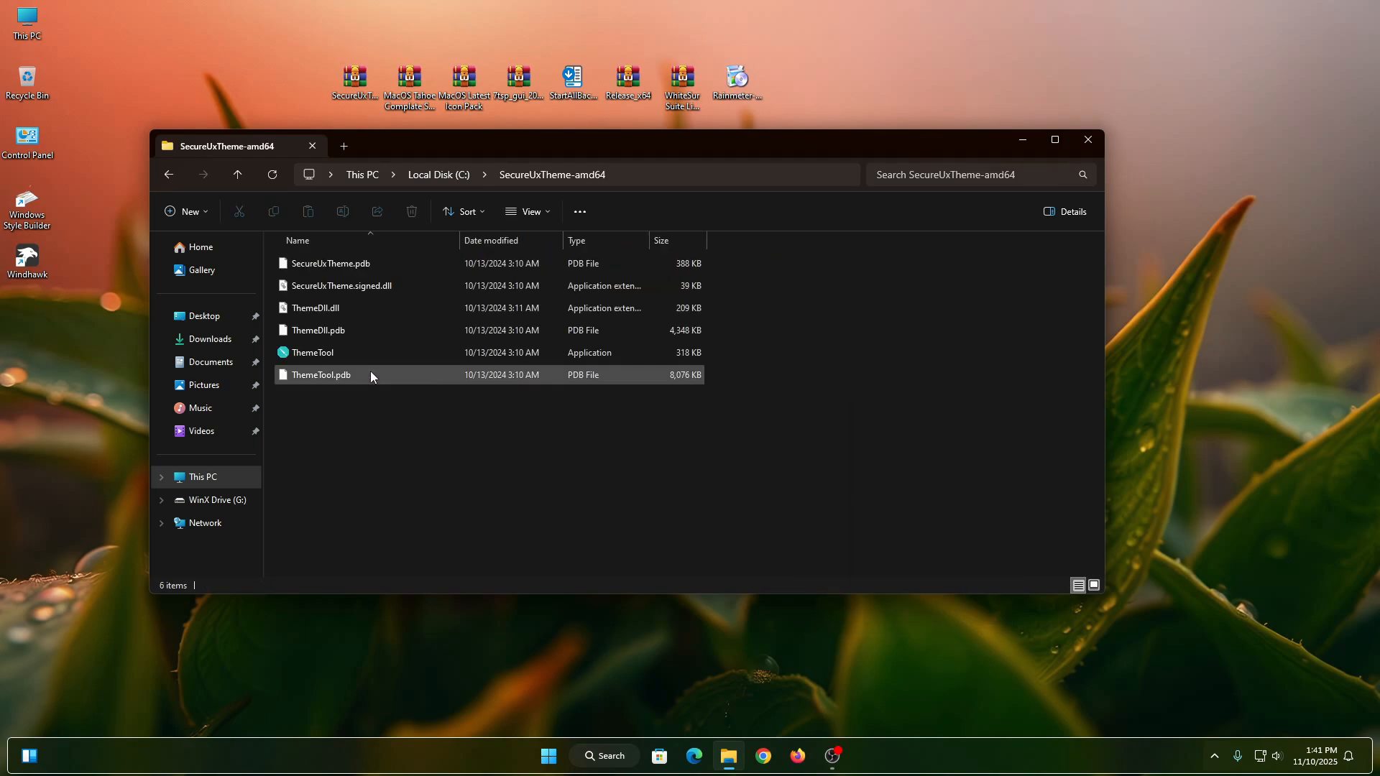
right_click(332, 352)
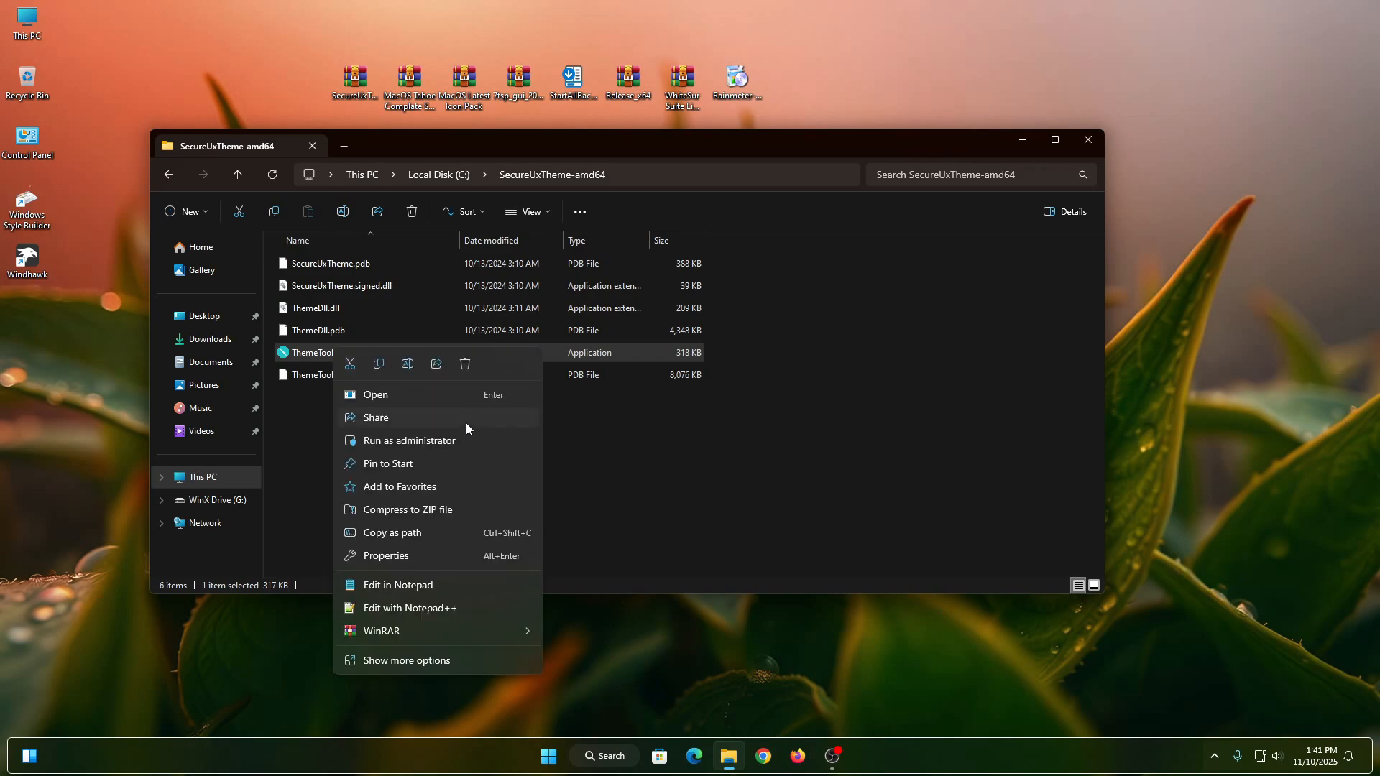
left_click(459, 439)
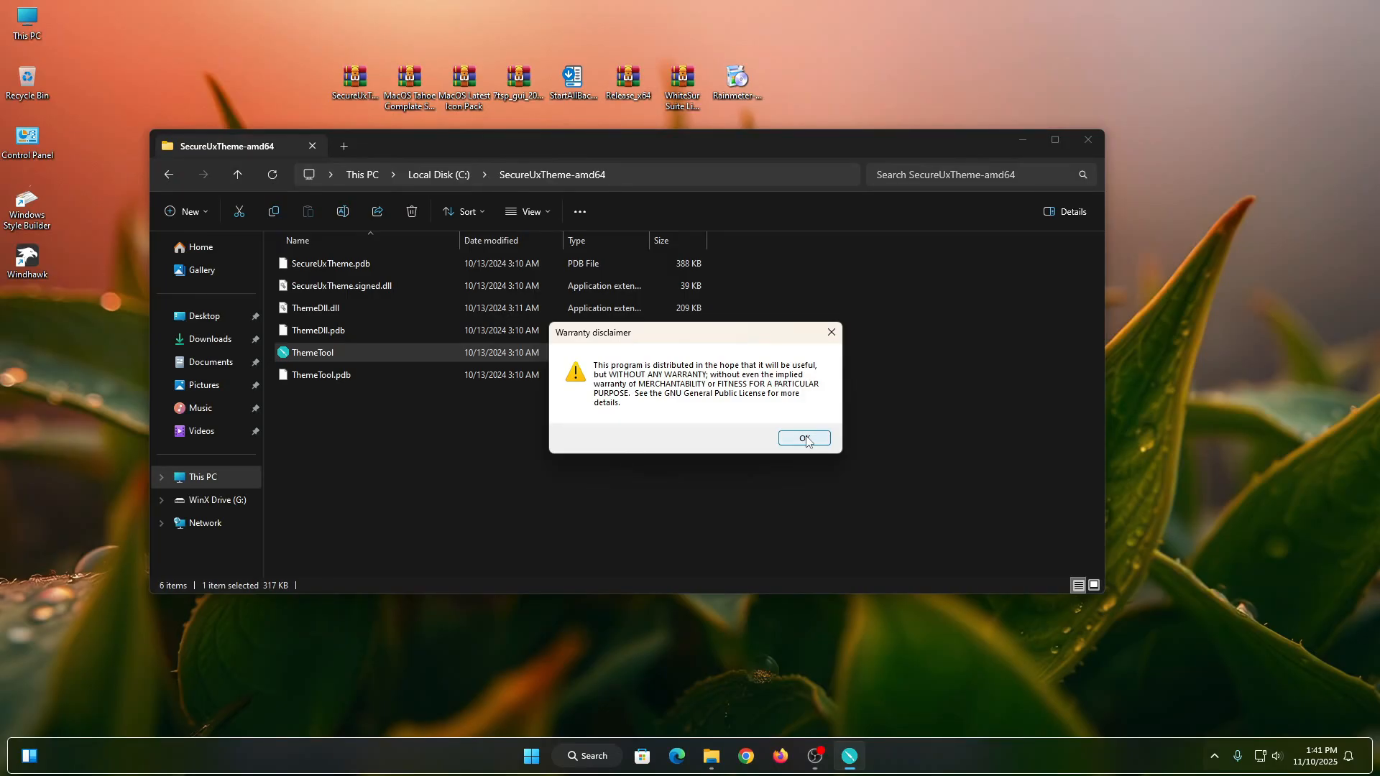
left_click(804, 439)
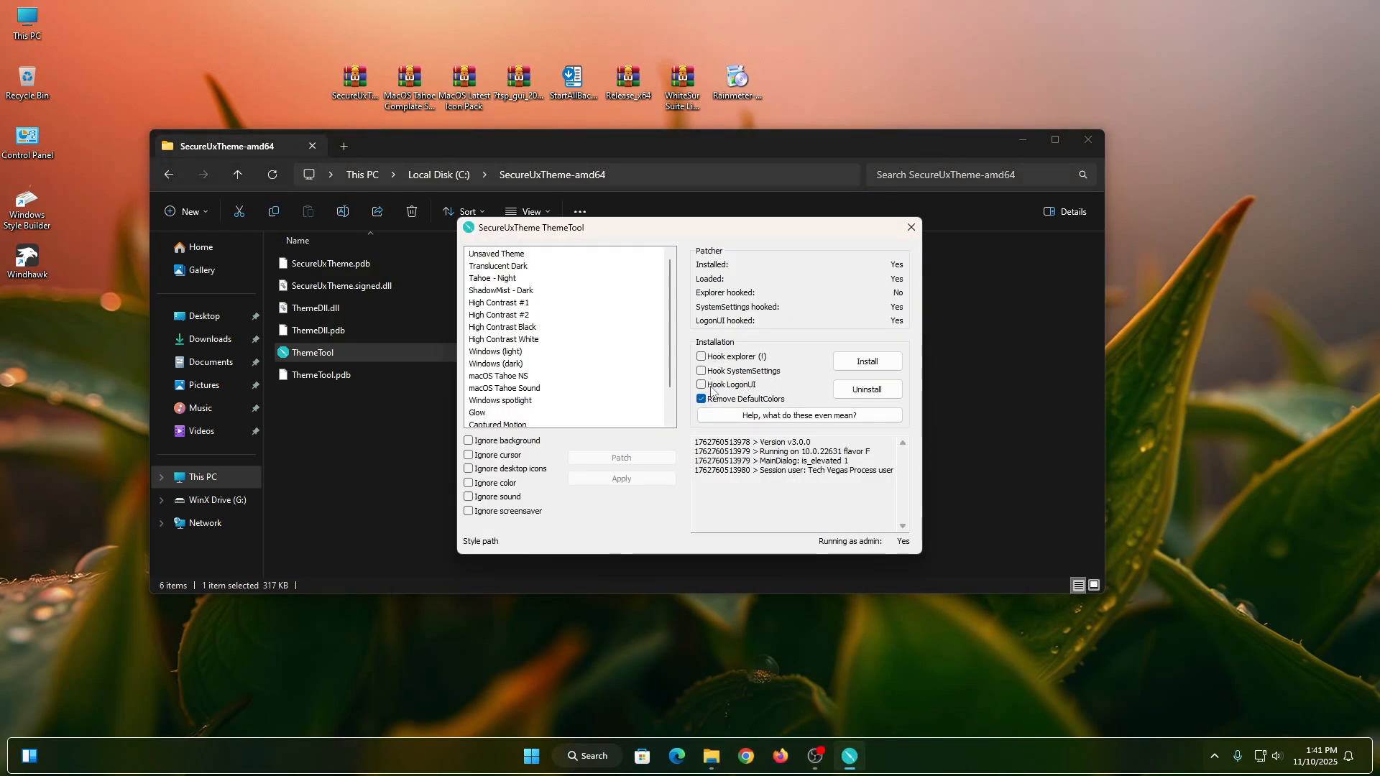
left_click(701, 371)
left_click(857, 365)
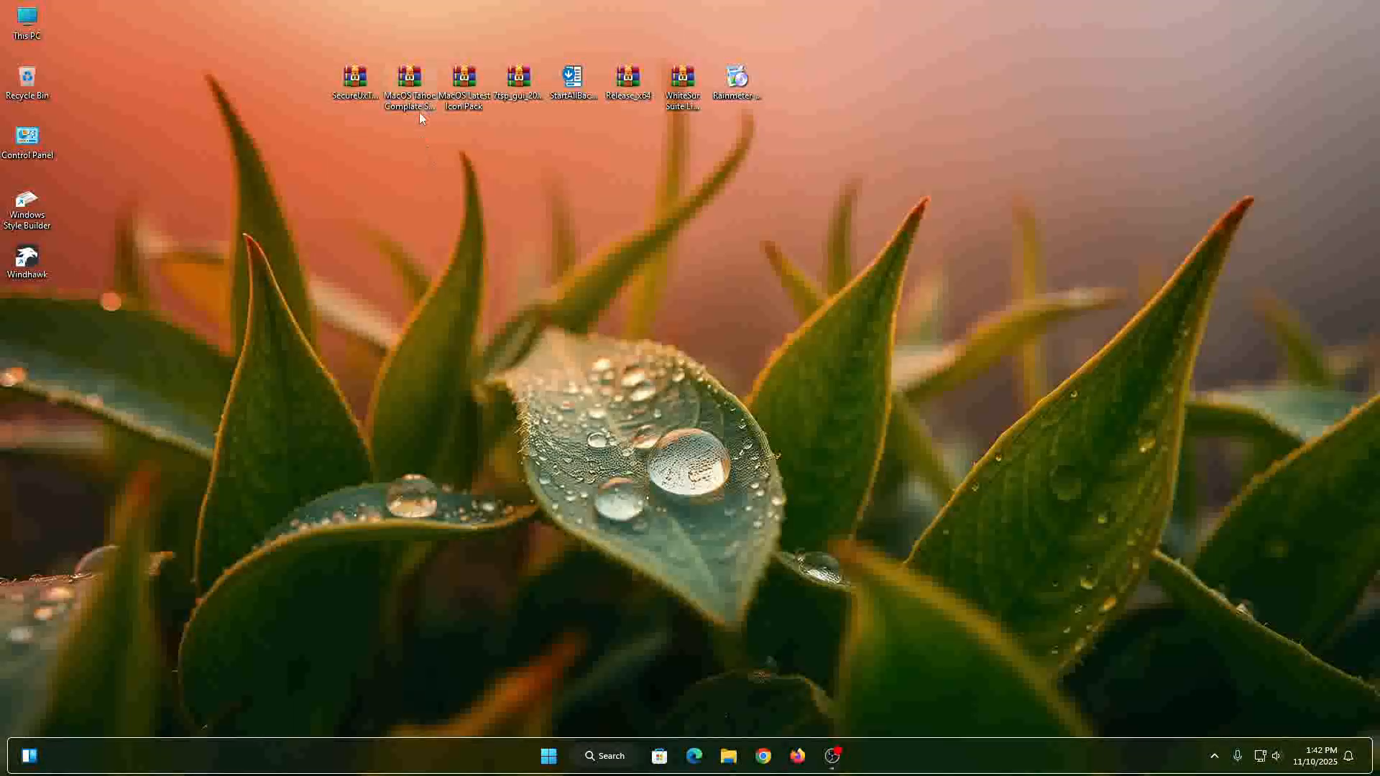
Extract the MacOS Tahoe Complate Suite For Windows 11 archive into its own folder on the desktop.
right_click(404, 92)
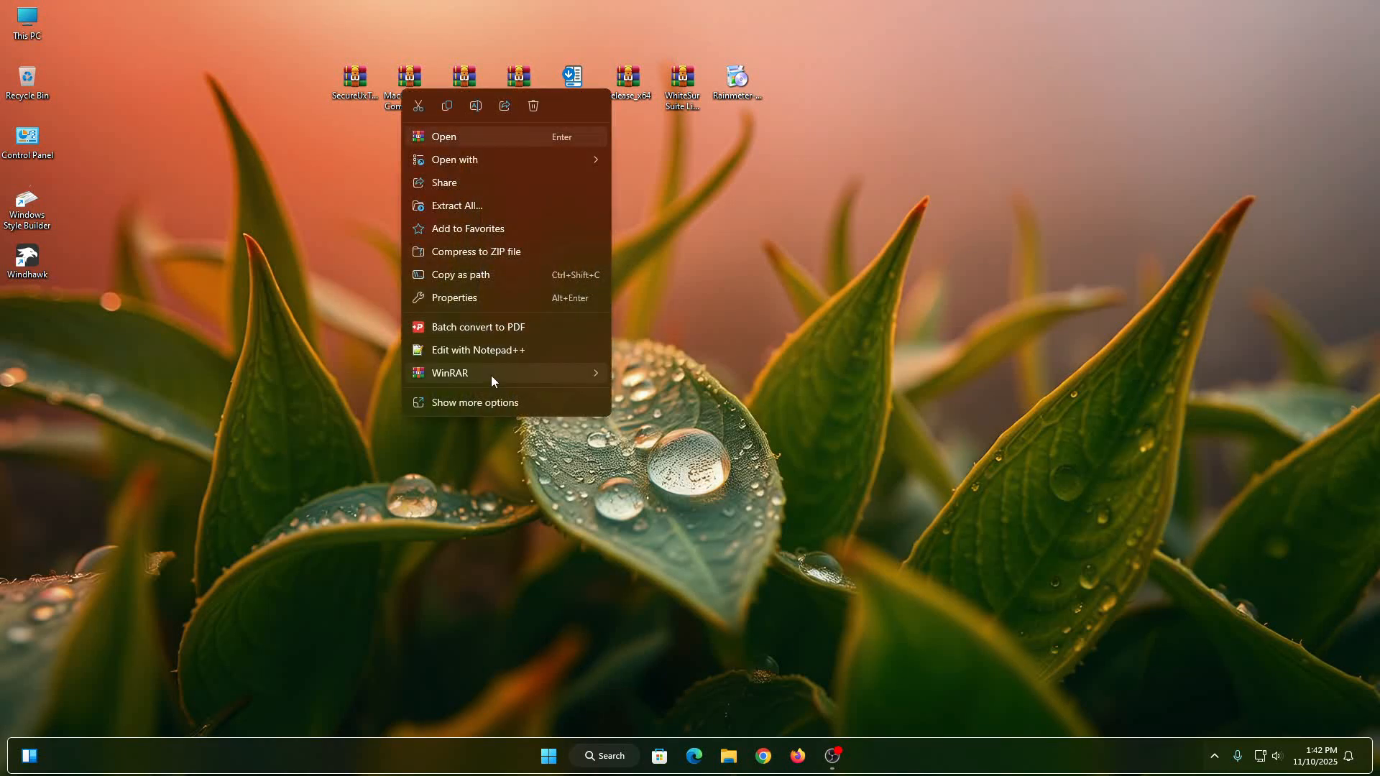
mouse_move(490, 375)
left_click(654, 408)
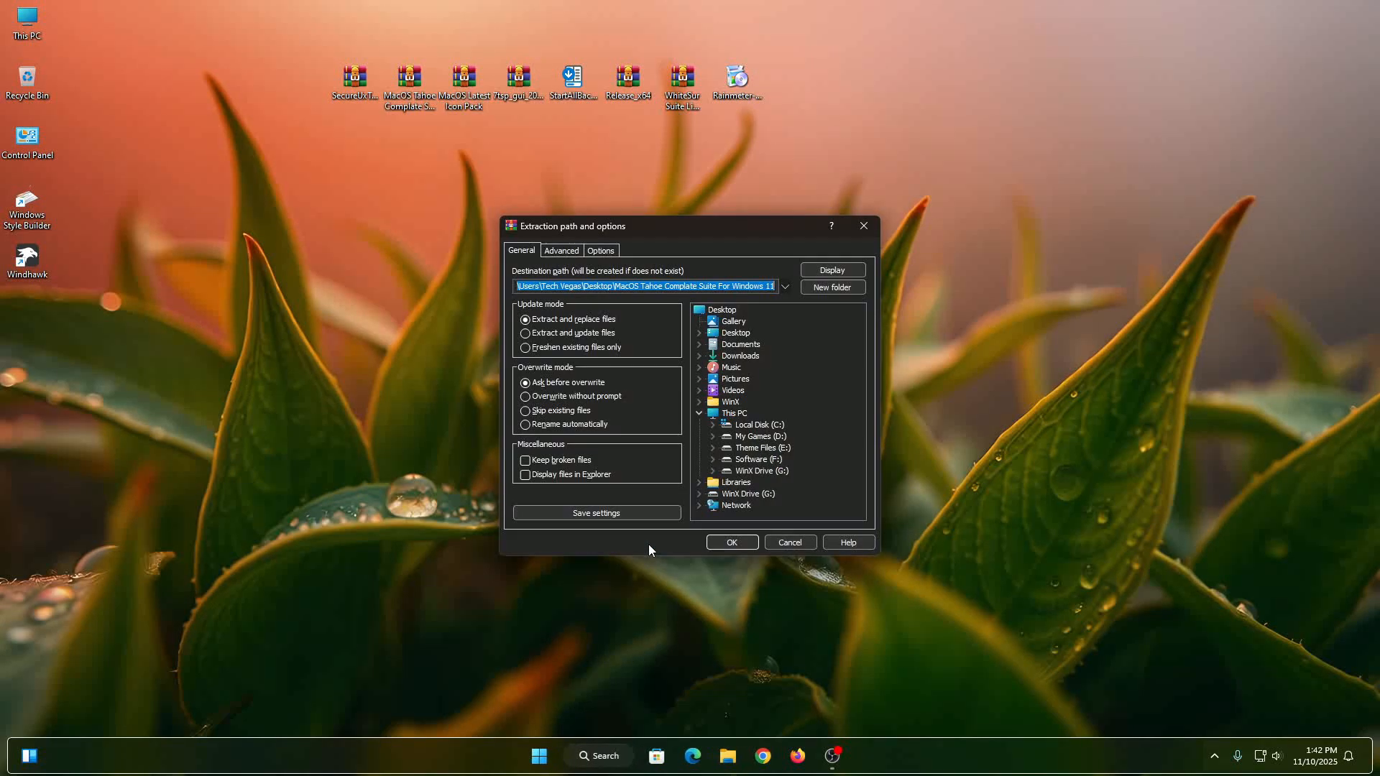
left_click(728, 547)
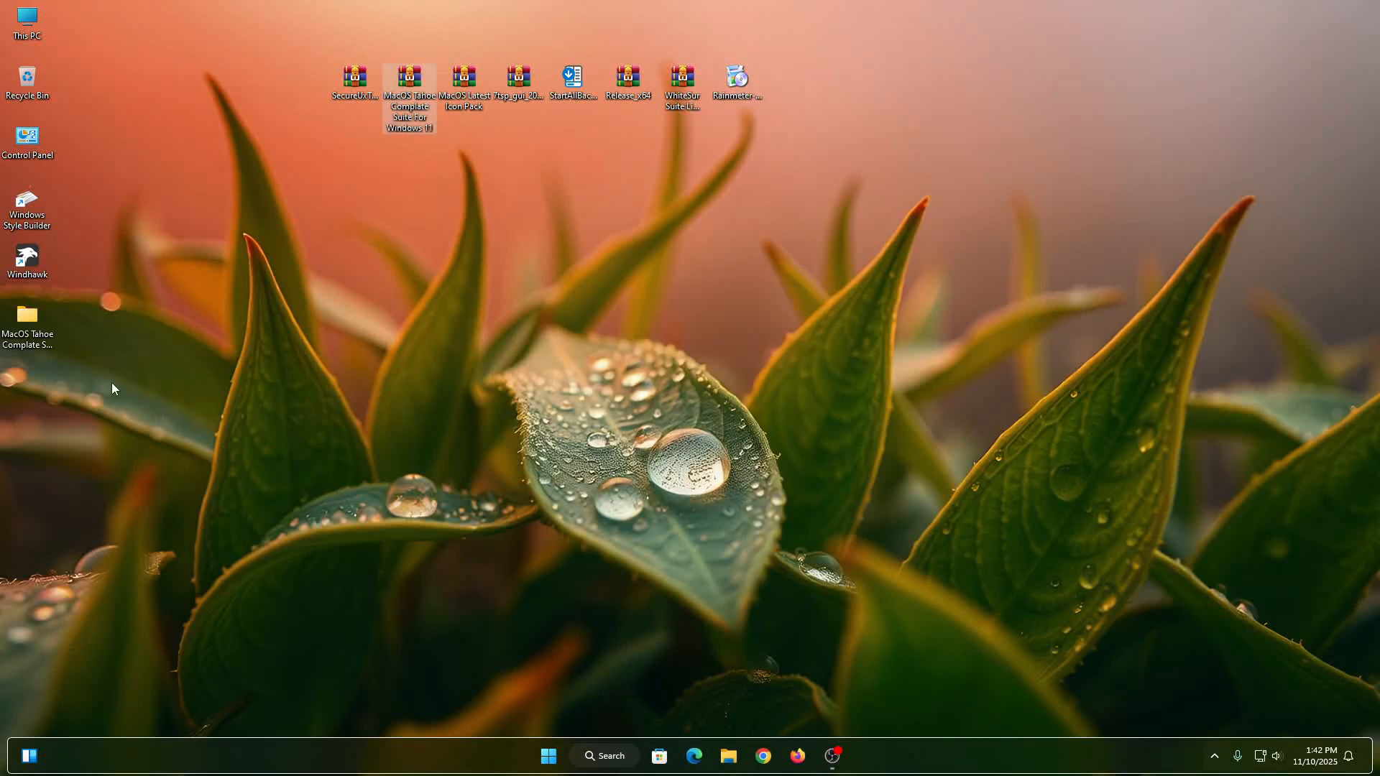
Copy the macOS Tahoe folder and both theme files from the suite's Windows 11 Theme folder.
right_click(35, 322)
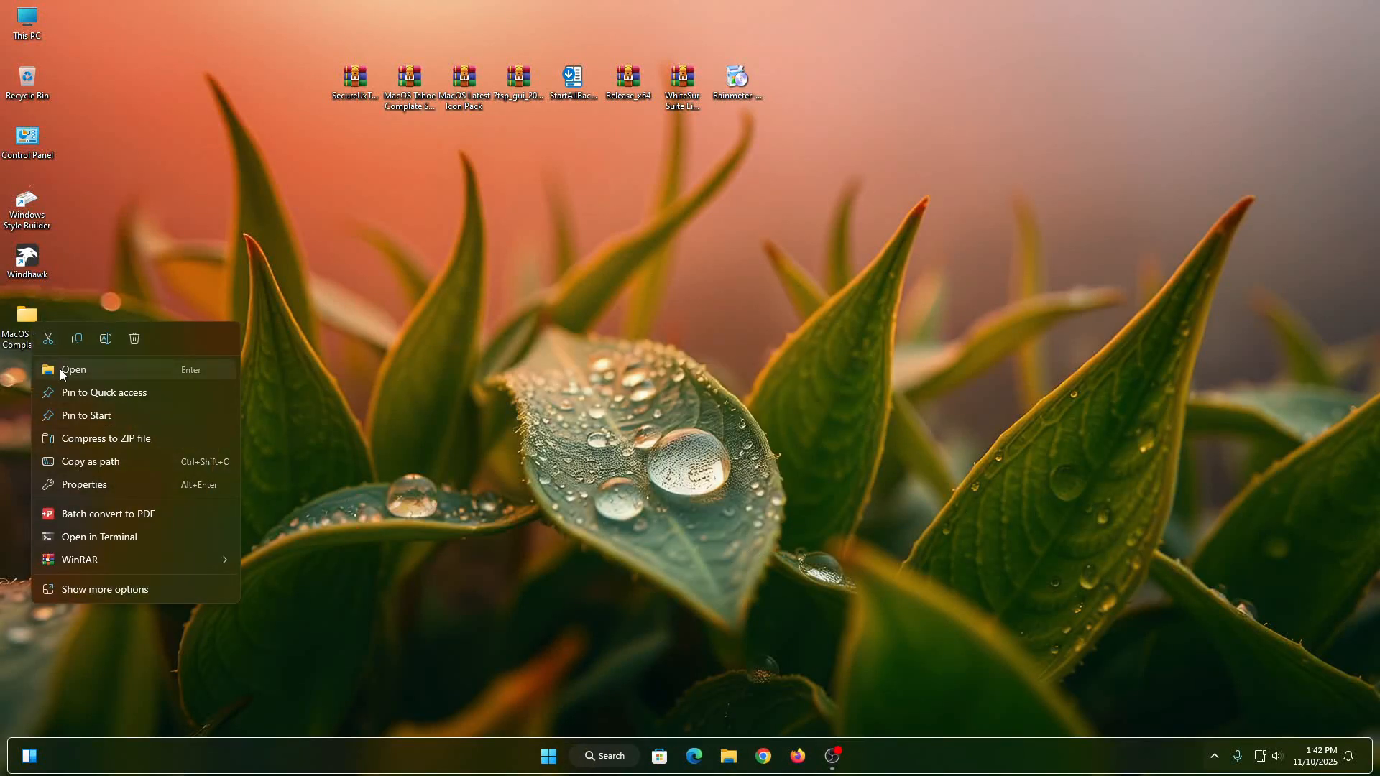
left_click(73, 369)
right_click(330, 270)
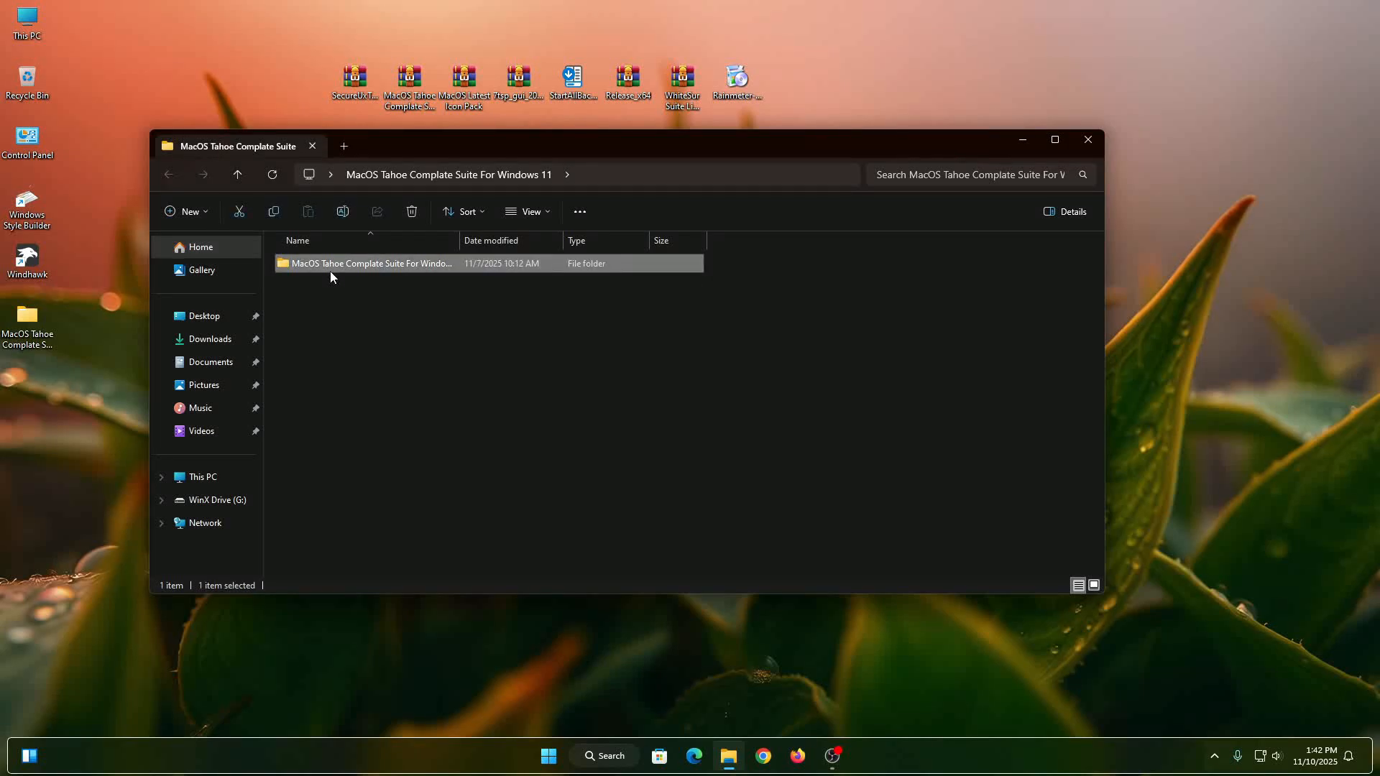
left_click(397, 313)
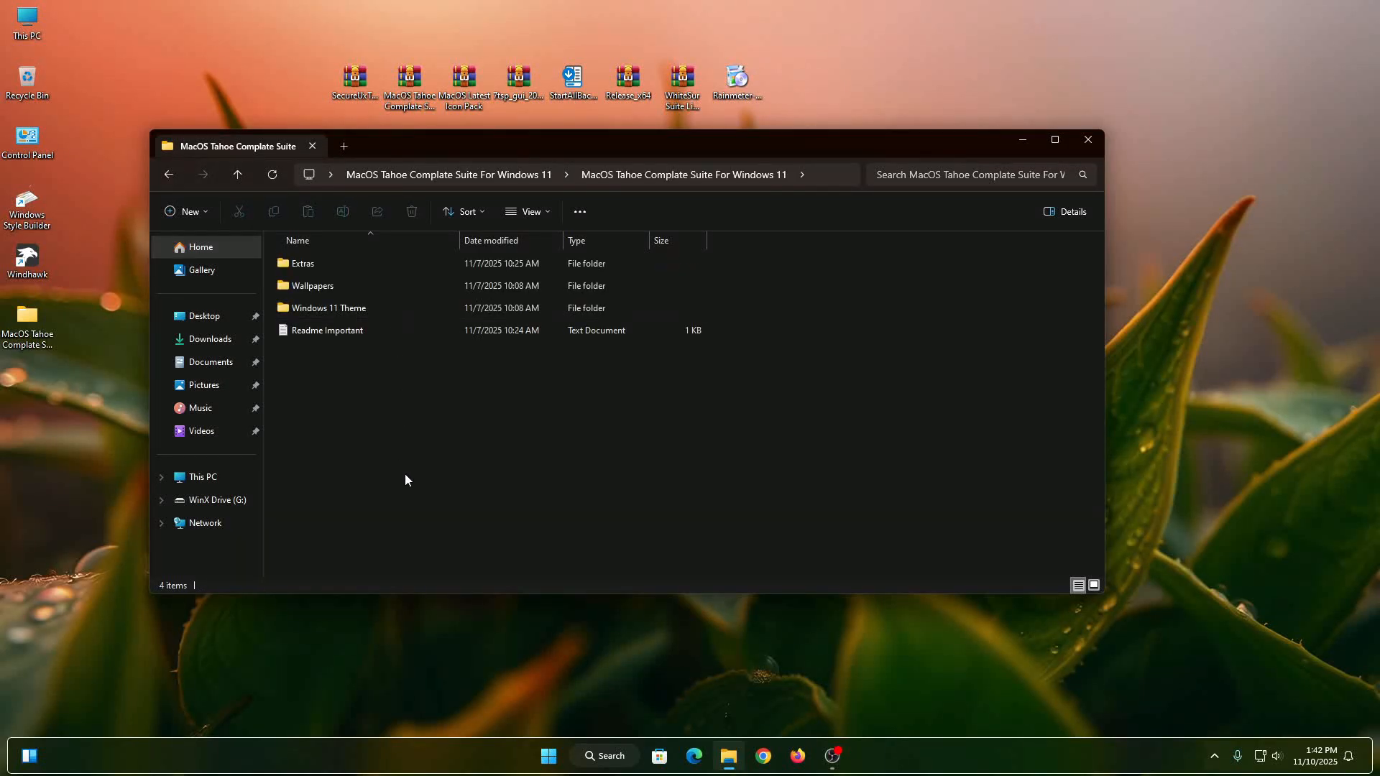
right_click(344, 308)
left_click(381, 359)
left_click_drag(384, 409, 381, 271)
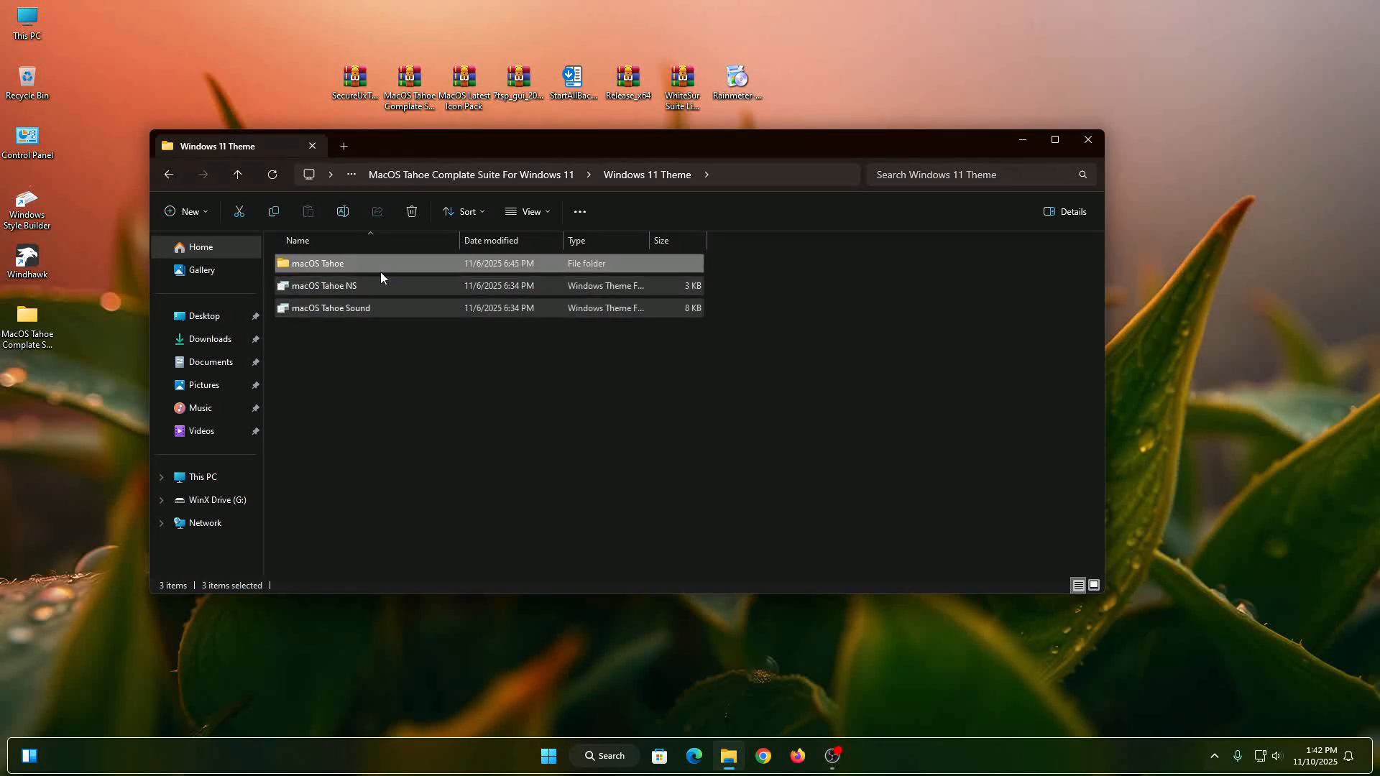
right_click(382, 270)
left_click(425, 288)
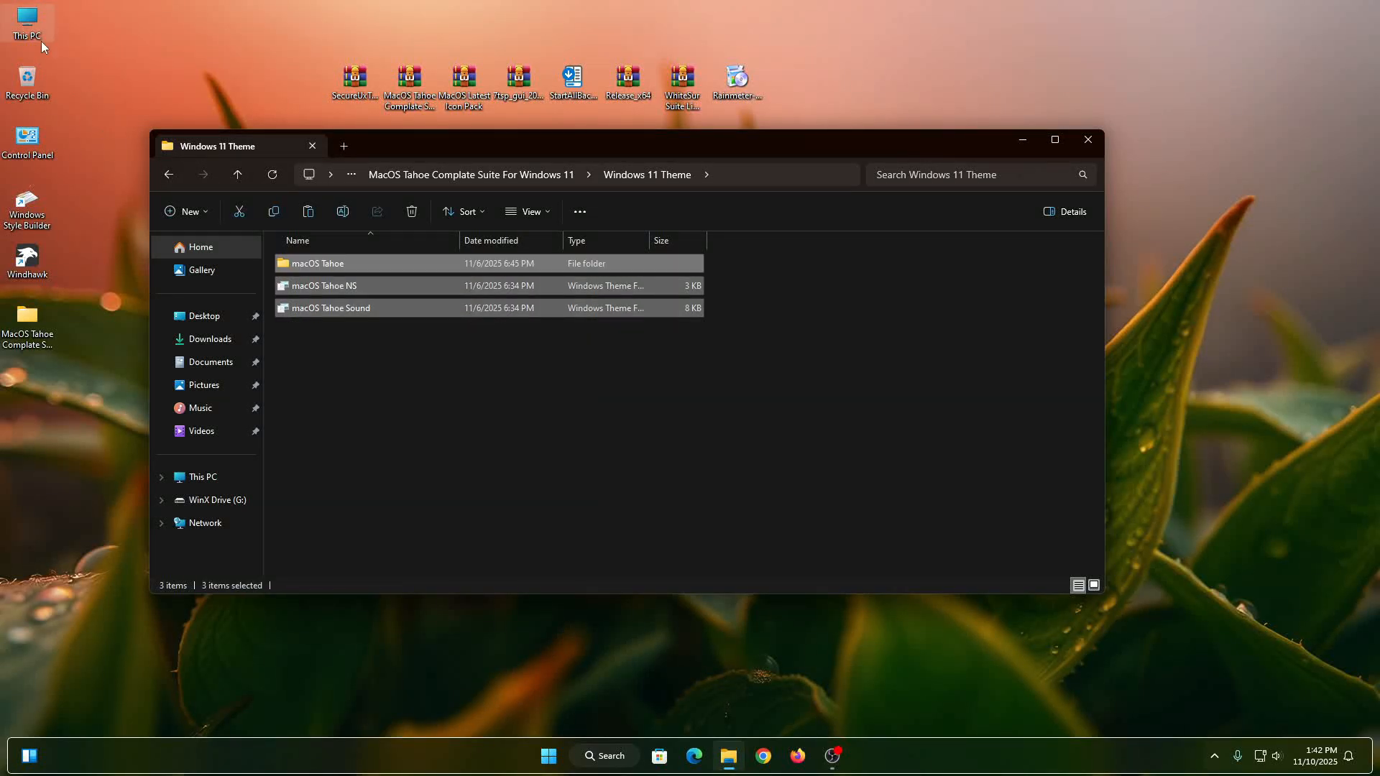
Open the Windows folder on Local Disk (C:) from This PC.
left_click(13, 19)
right_click(13, 19)
left_click(59, 63)
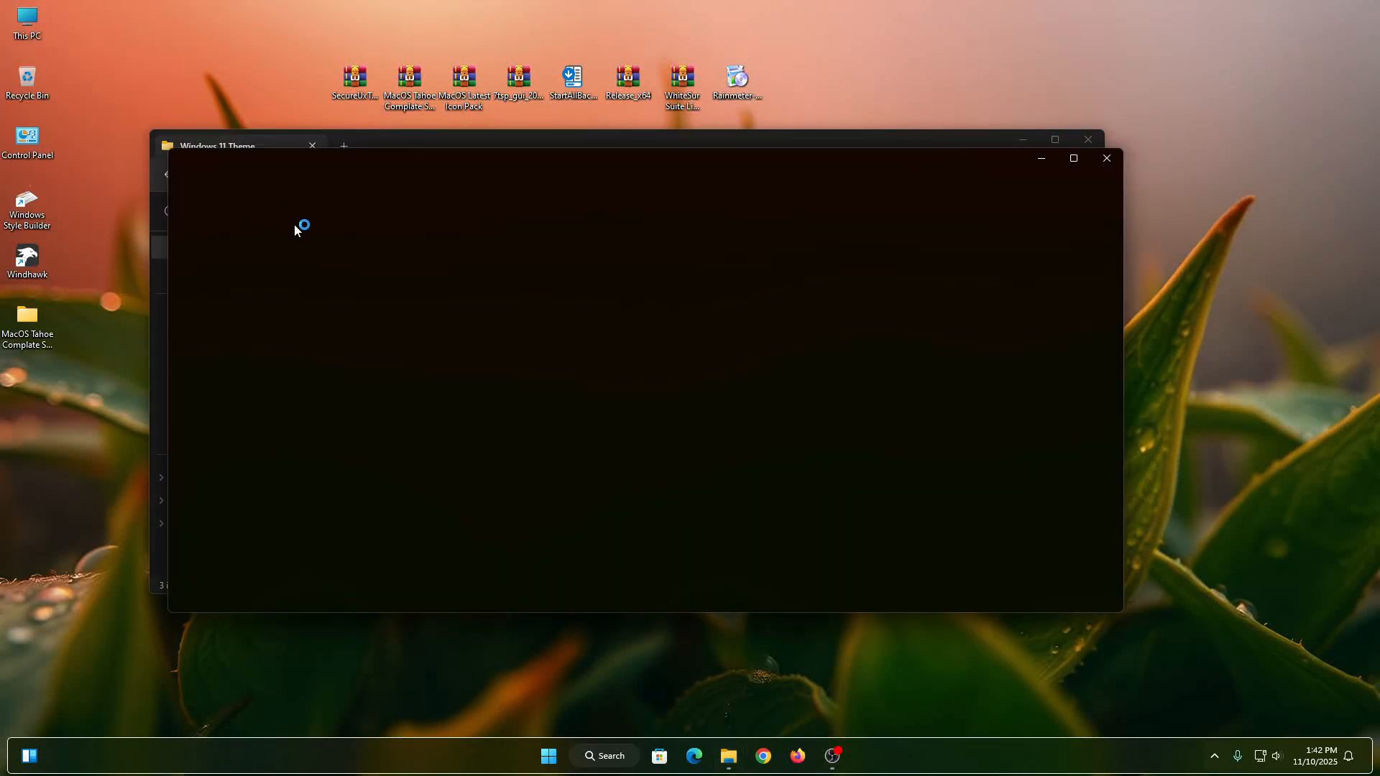
left_click(392, 305)
right_click(392, 305)
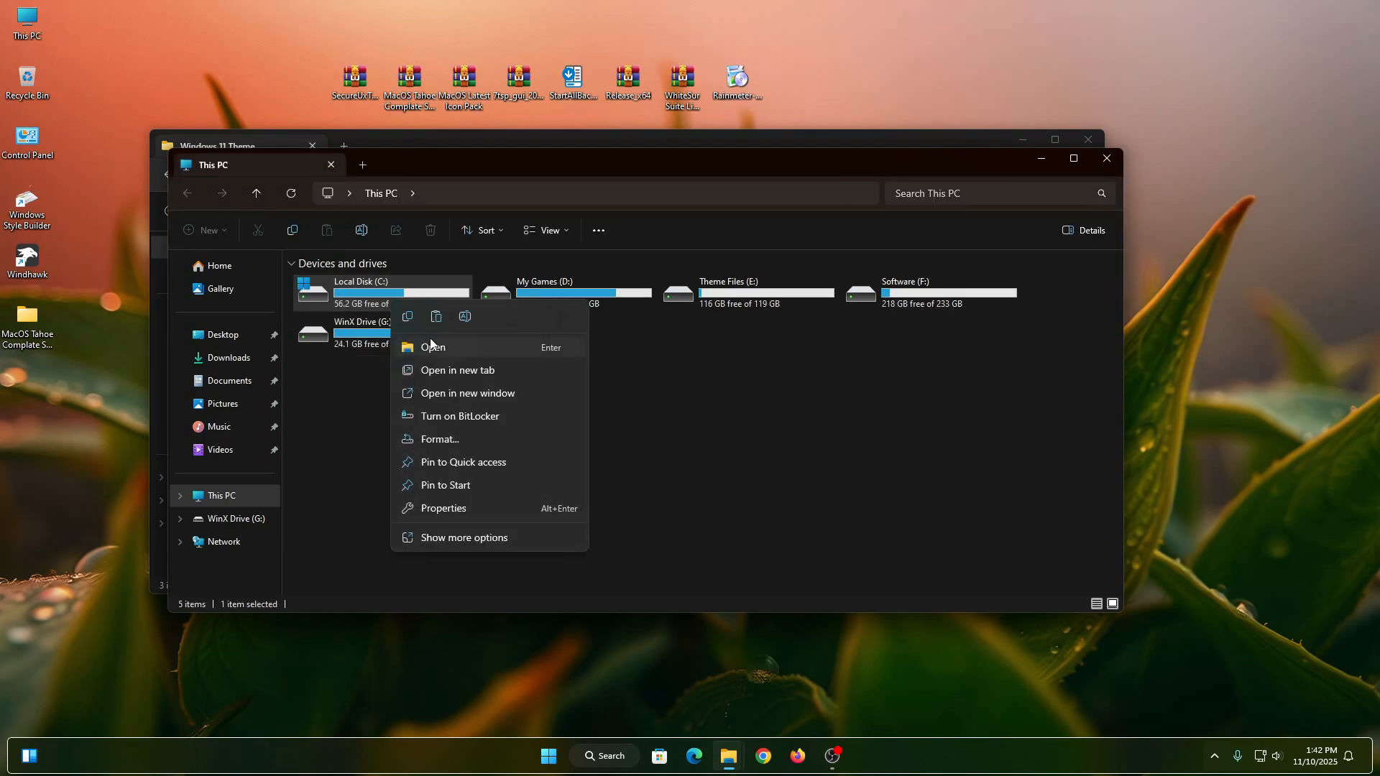
left_click(421, 345)
right_click(828, 315)
left_click(845, 361)
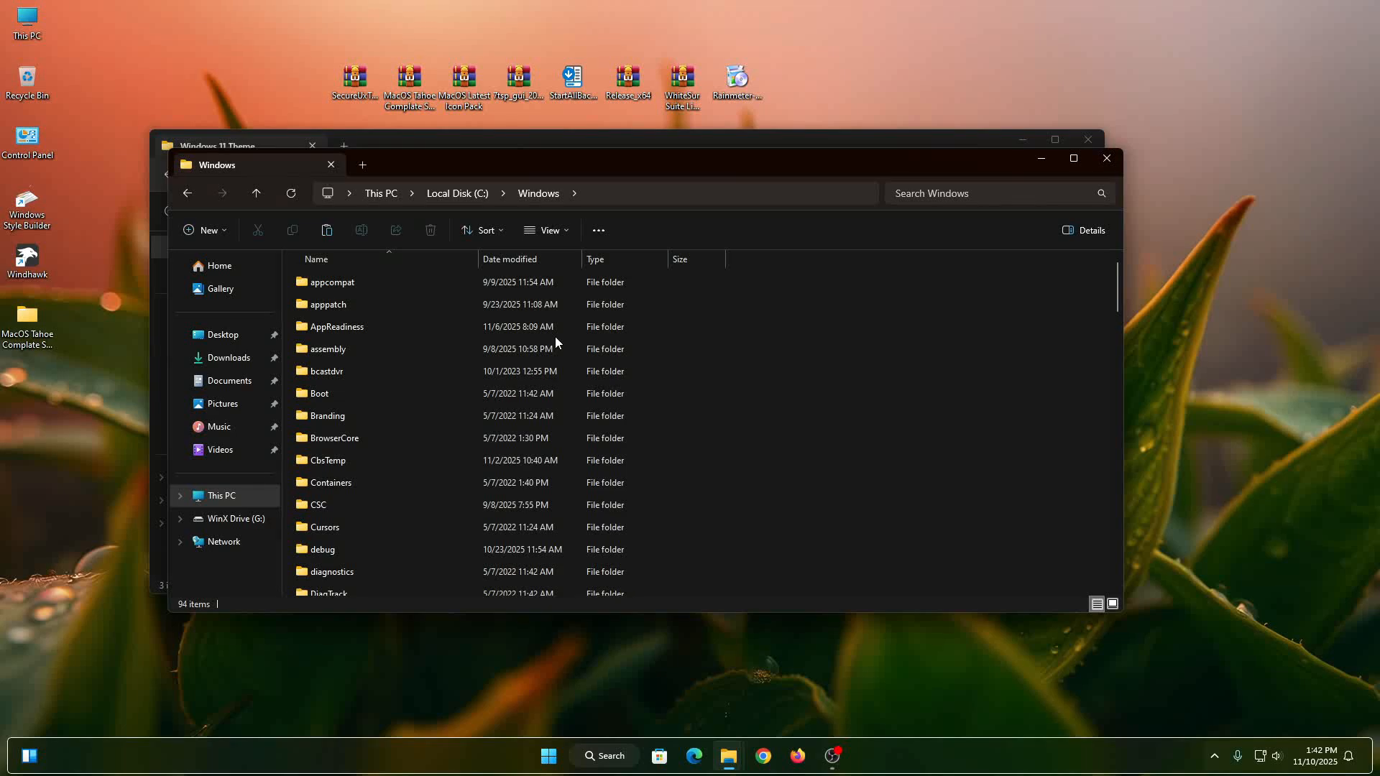
Open the Themes folder inside the Resources folder of the Windows directory.
left_click(547, 330)
key("r")
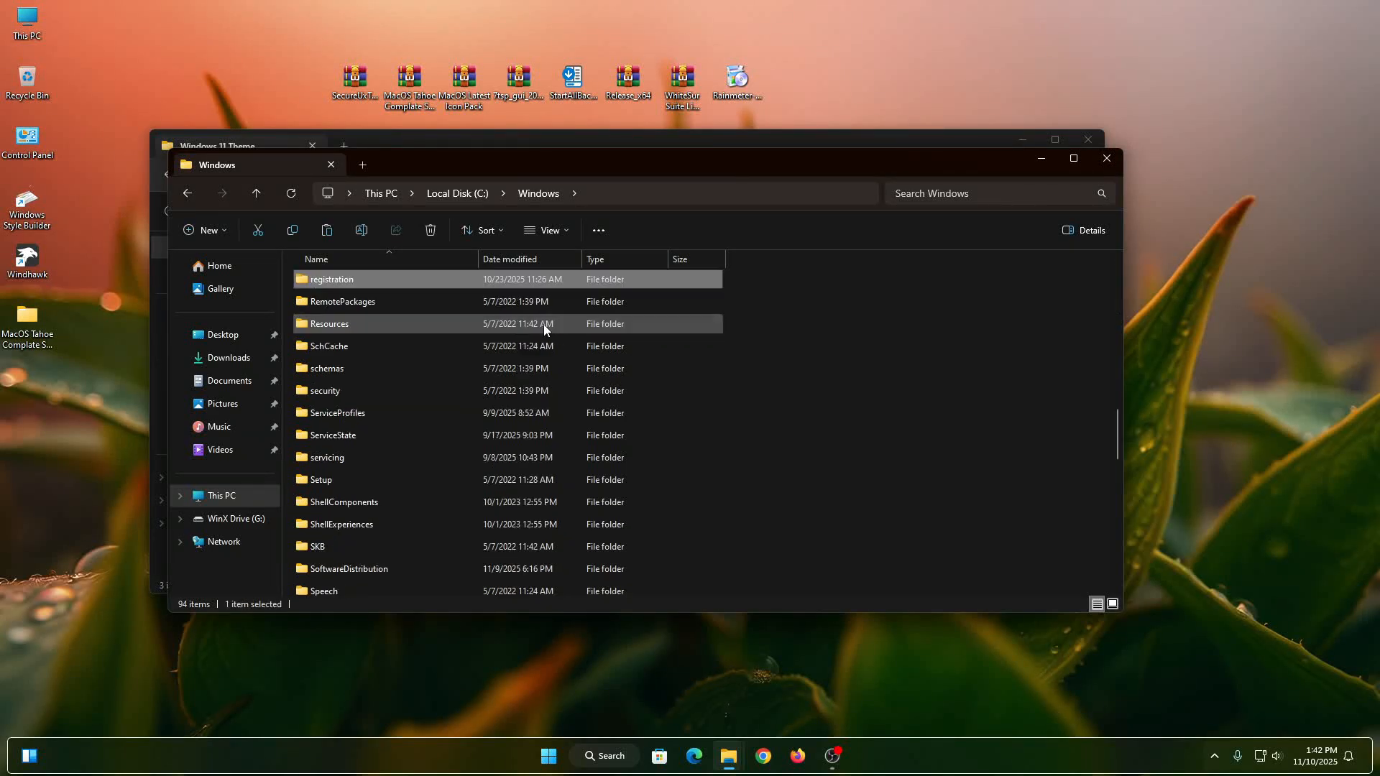
right_click(490, 323)
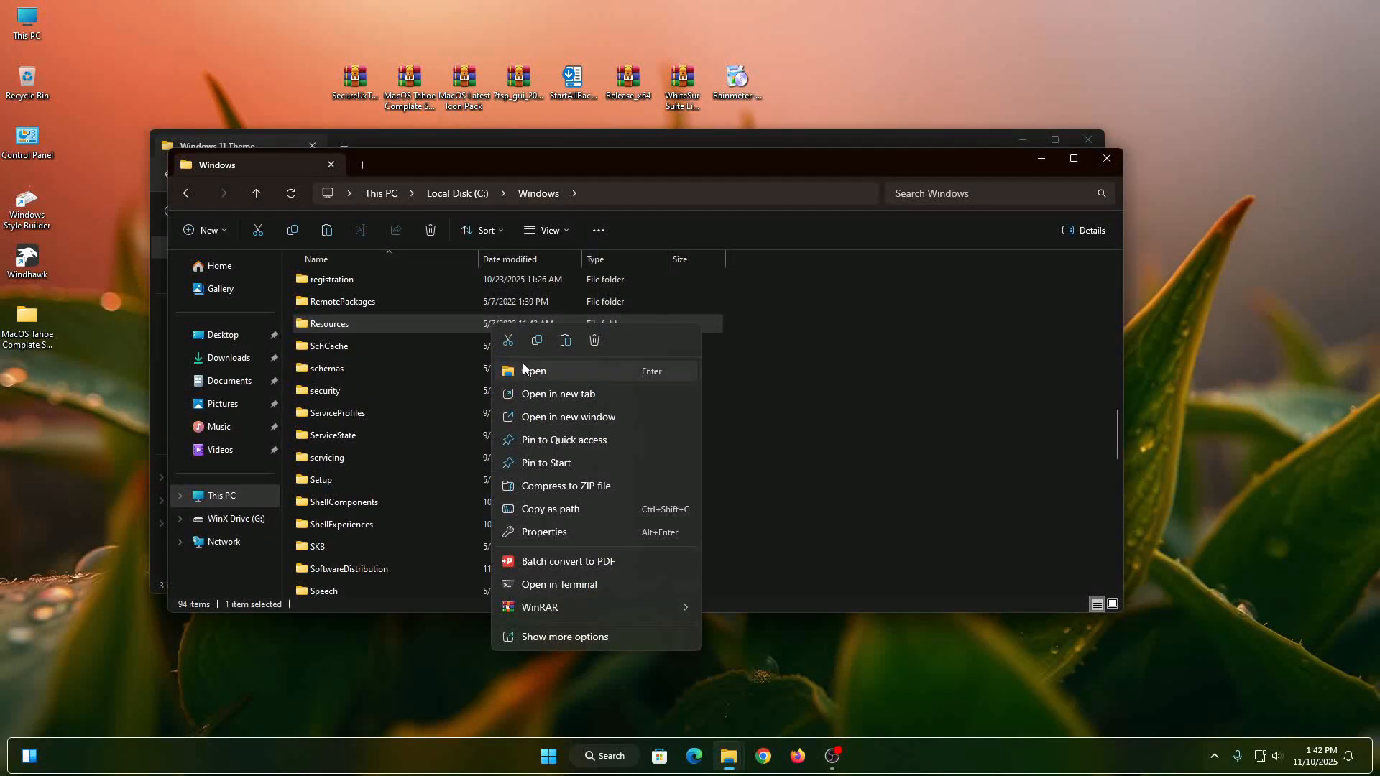
left_click(523, 369)
left_click(455, 307)
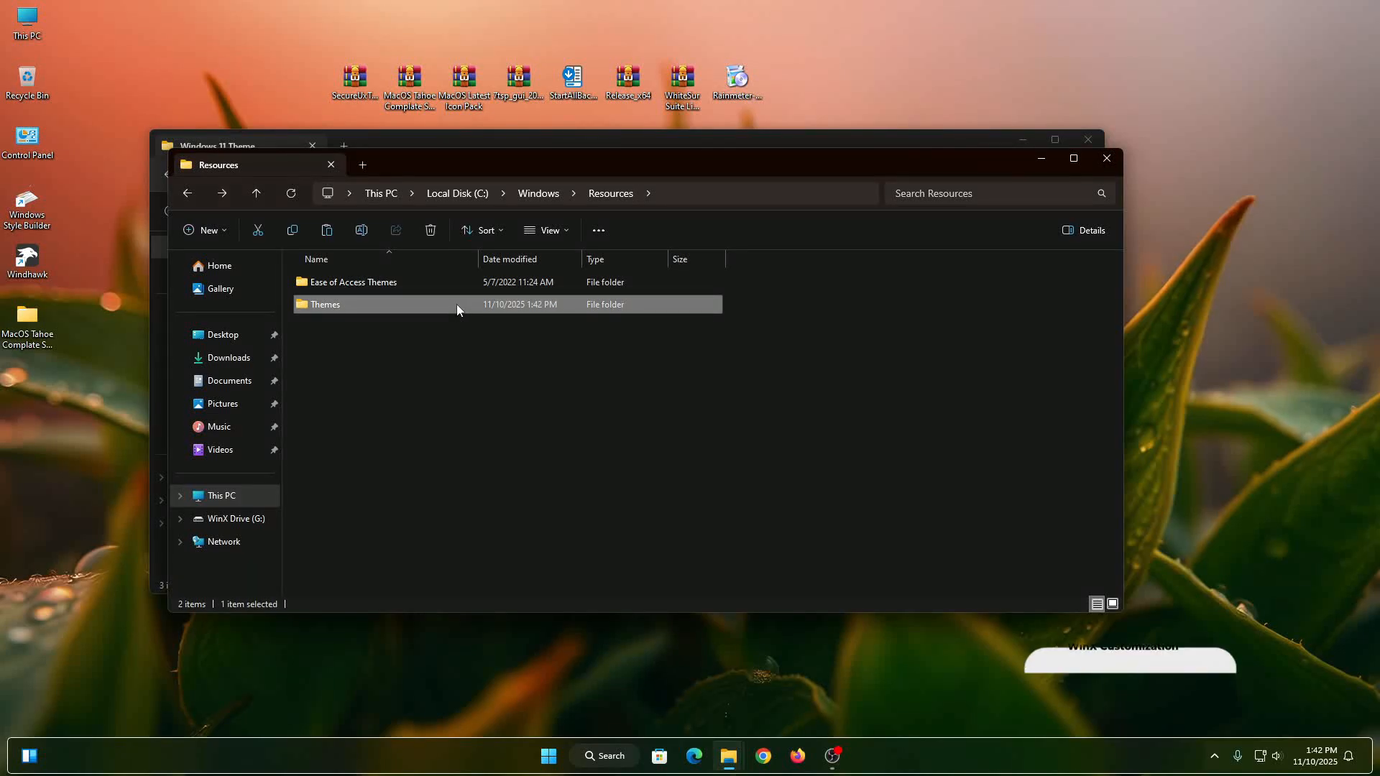
right_click(456, 304)
left_click(516, 351)
Paste the copied macOS Tahoe theme files into Themes, granting administrator permission for all items, and close both folder windows.
right_click(826, 436)
left_click(838, 446)
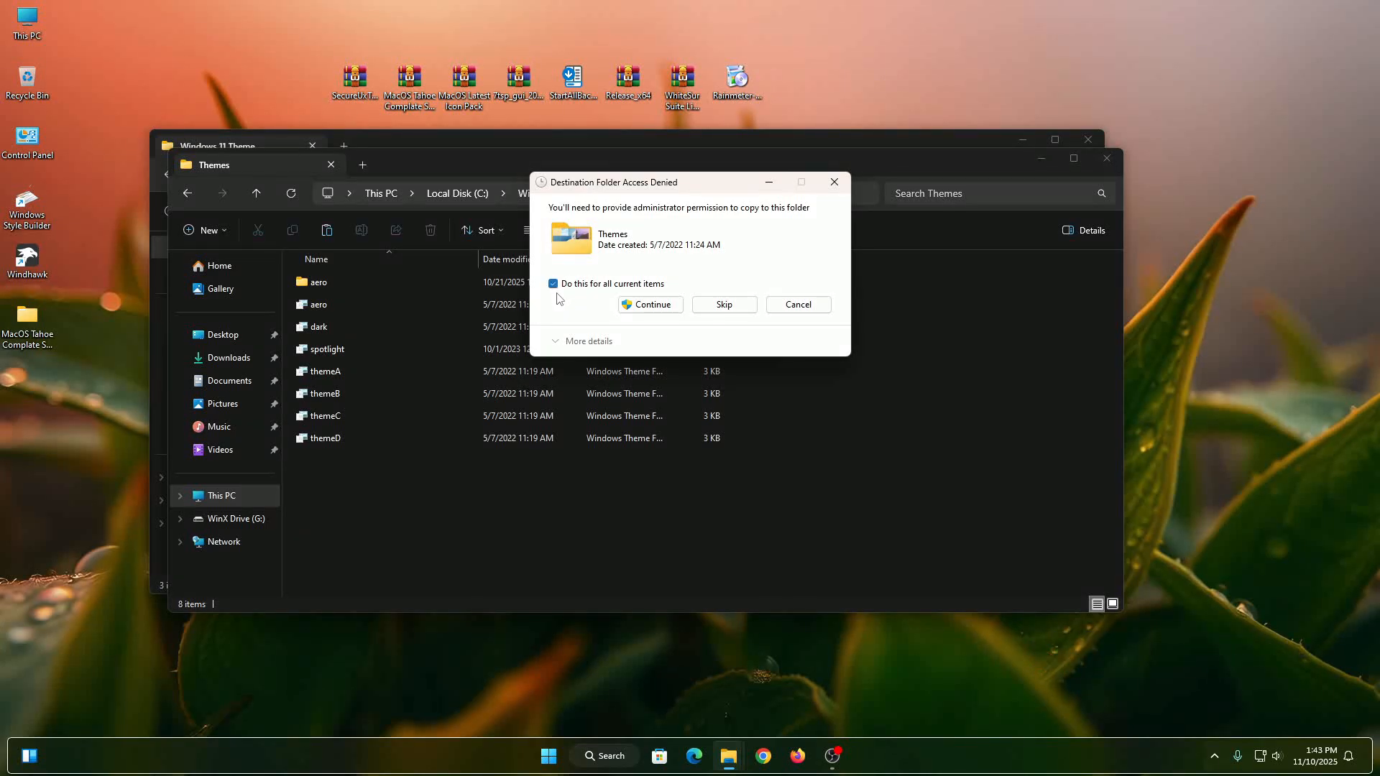
left_click(626, 305)
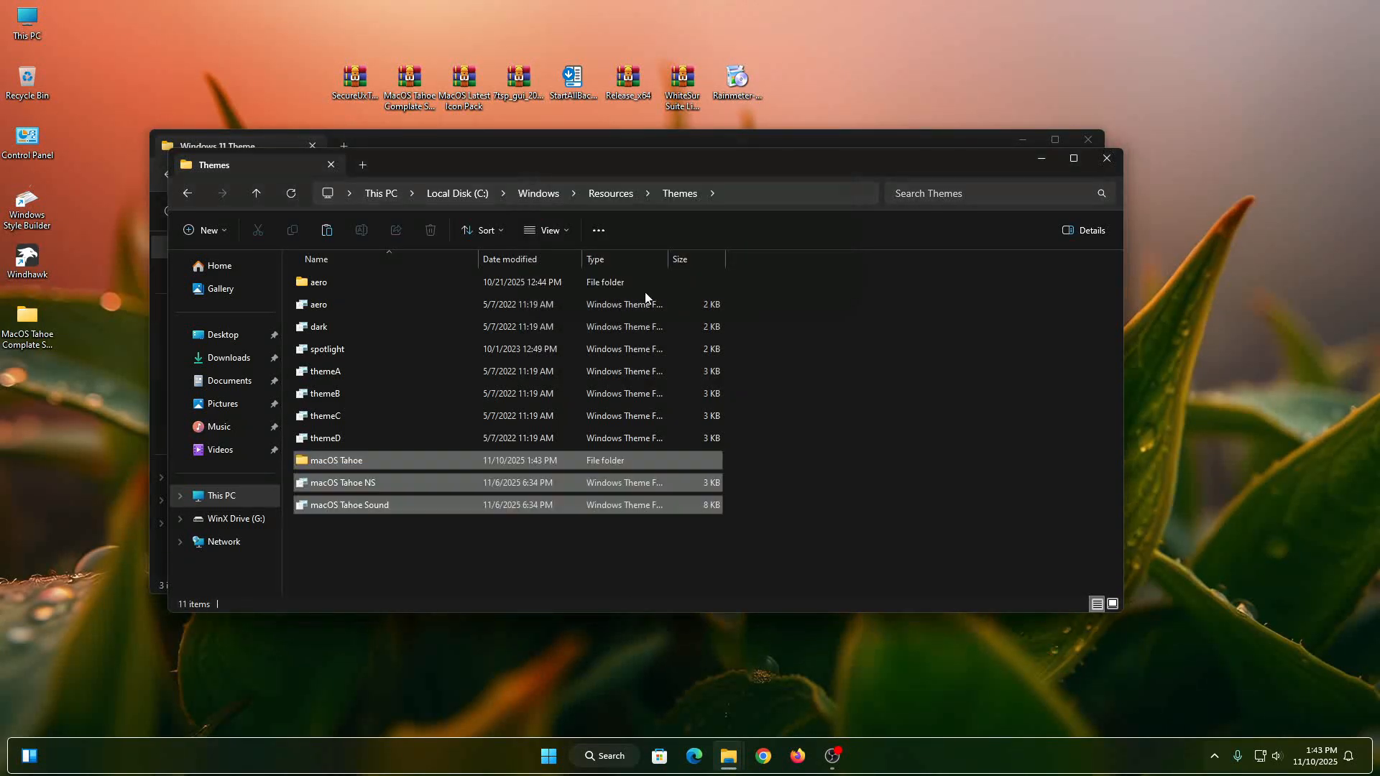
left_click(1107, 158)
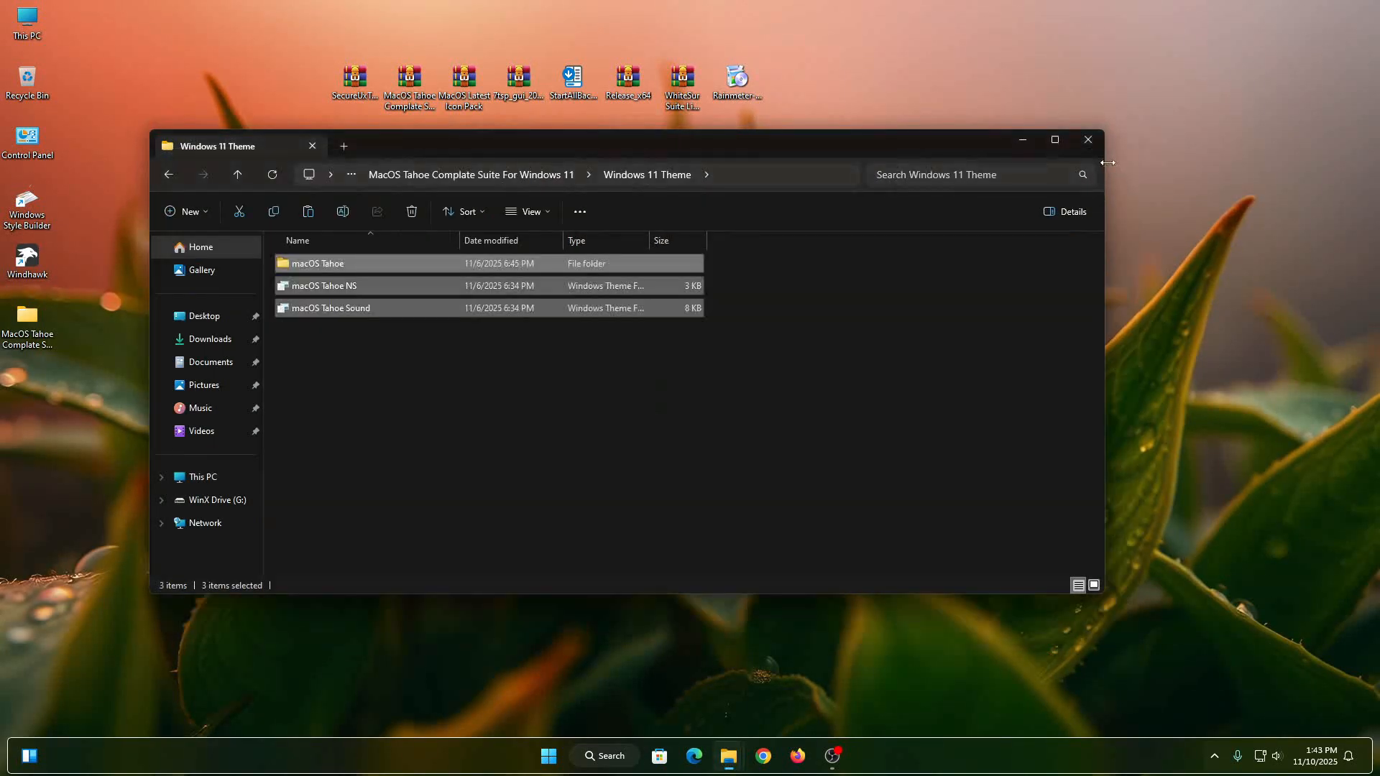
left_click(1088, 140)
Open the SecureUxTheme-amd64 folder in the root of Local Disk (C:).
right_click(37, 30)
left_click(70, 75)
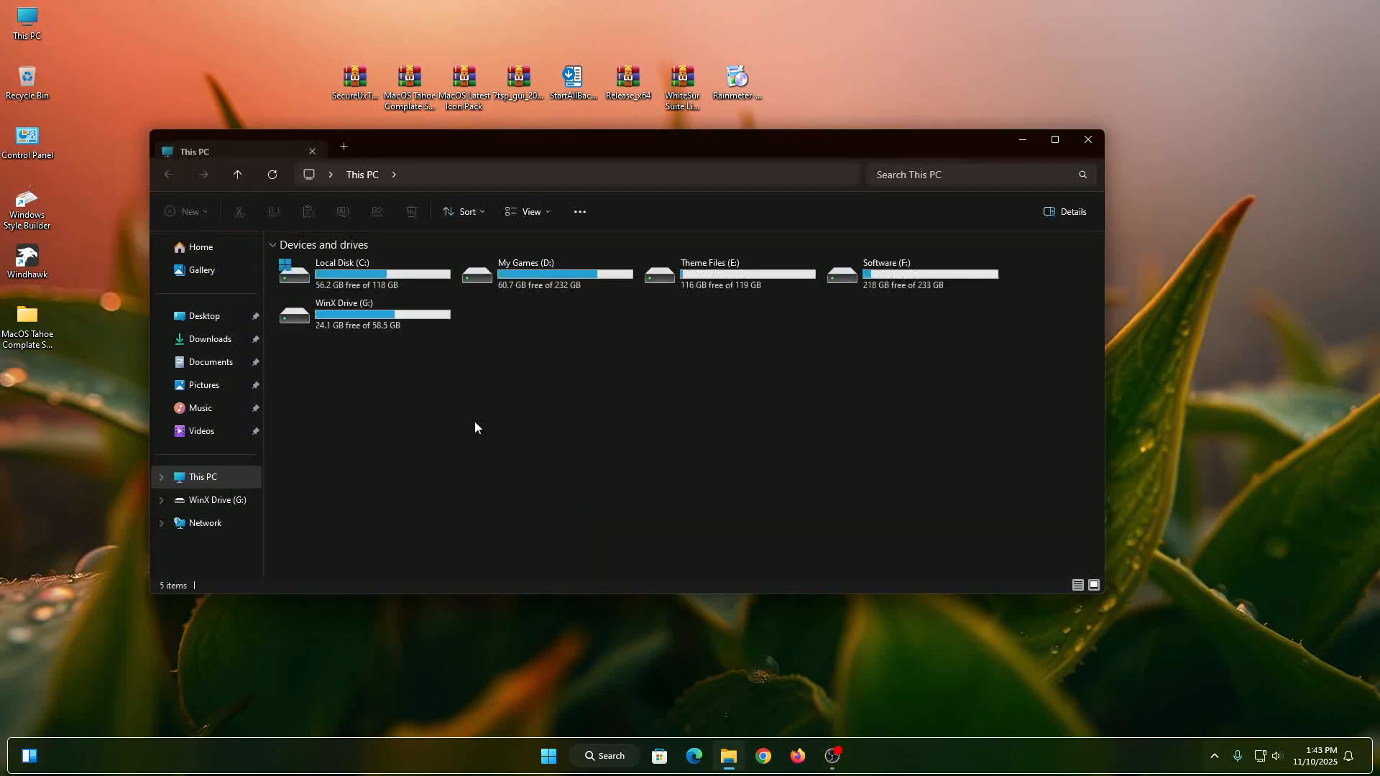
right_click(327, 273)
left_click(356, 316)
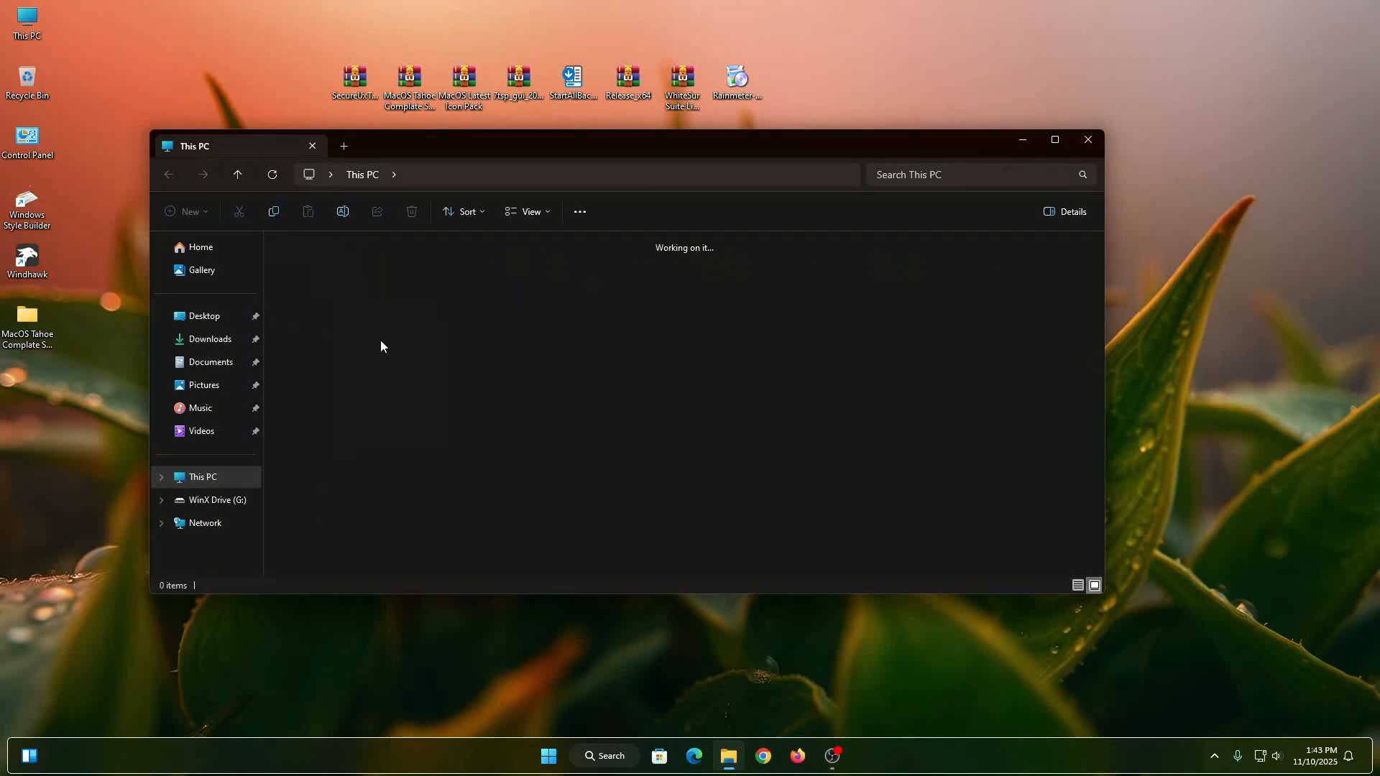
left_click(626, 276)
right_click(626, 275)
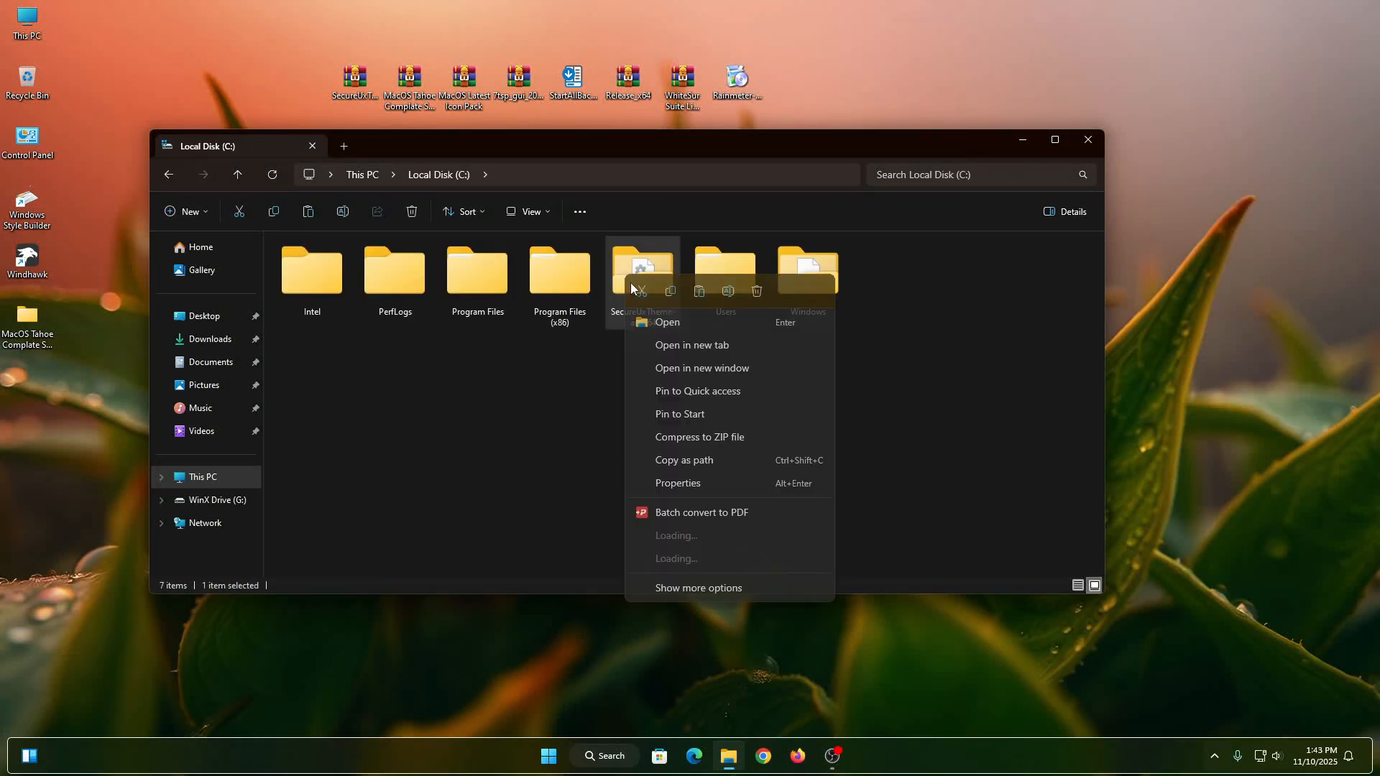
left_click(660, 320)
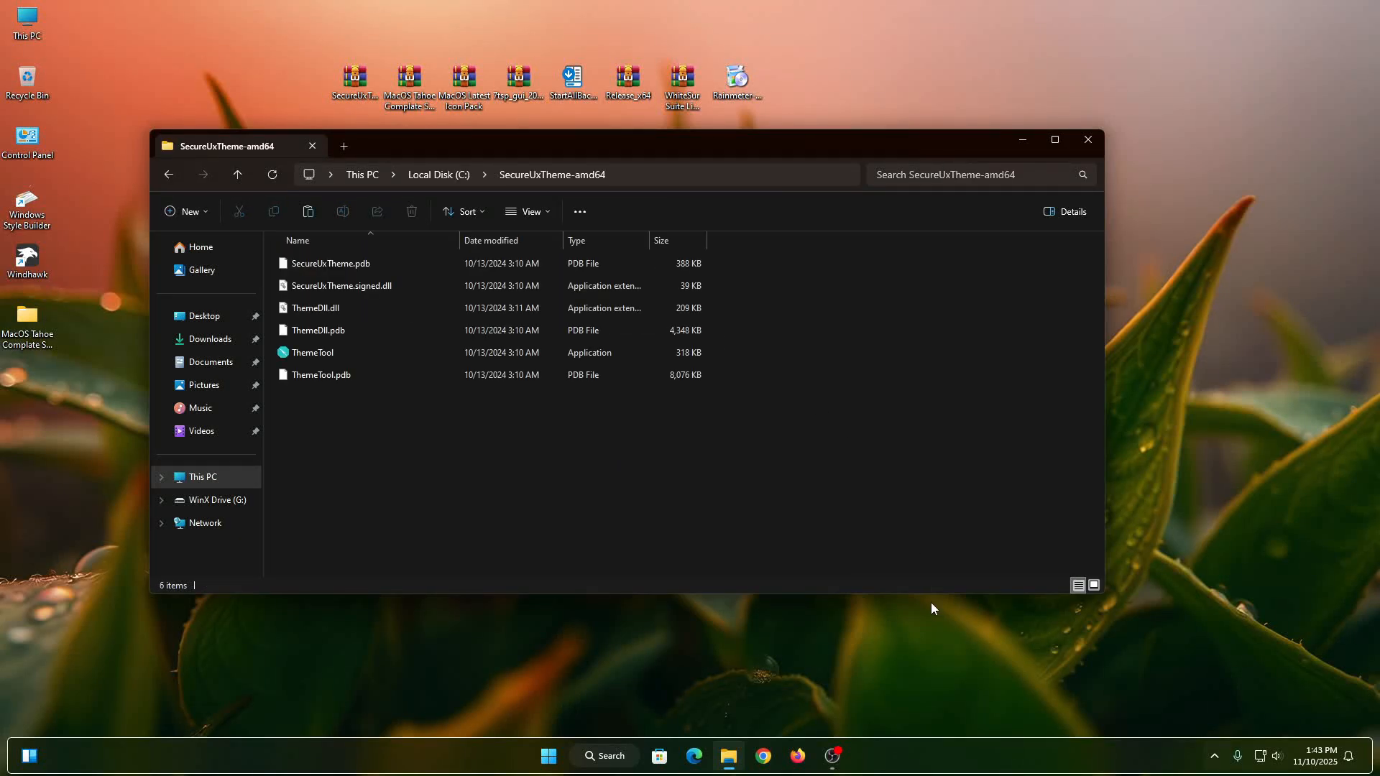
Run ThemeTool as administrator and accept its warranty disclaimer.
right_click(372, 354)
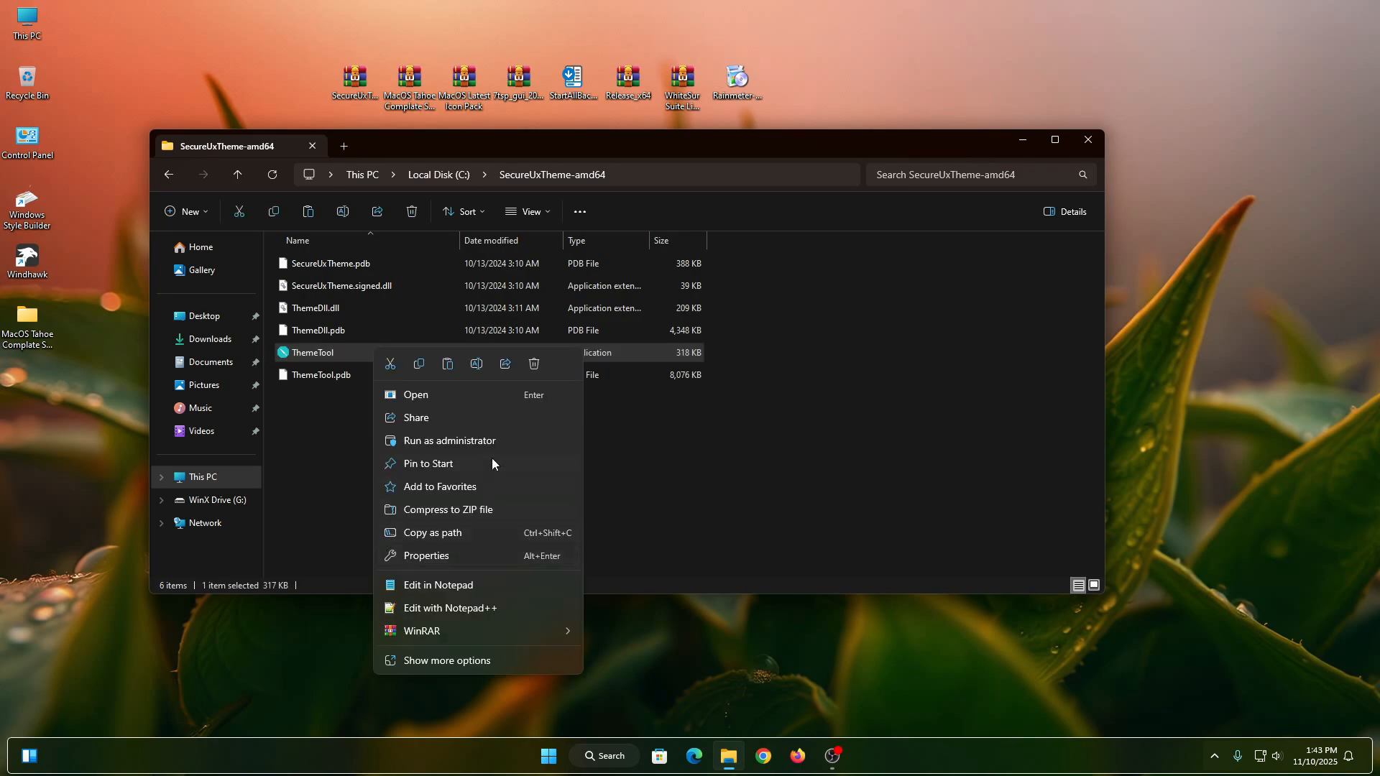
left_click(480, 441)
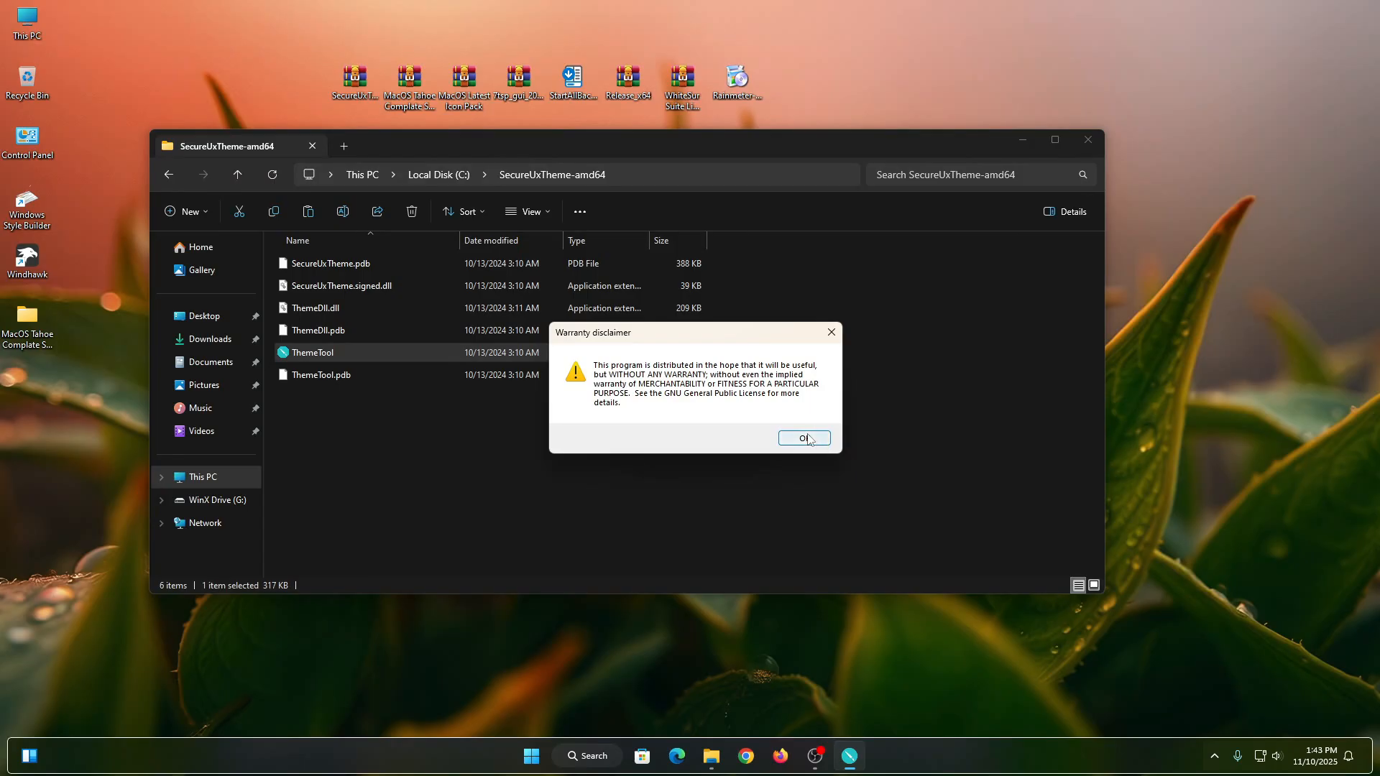
left_click(805, 440)
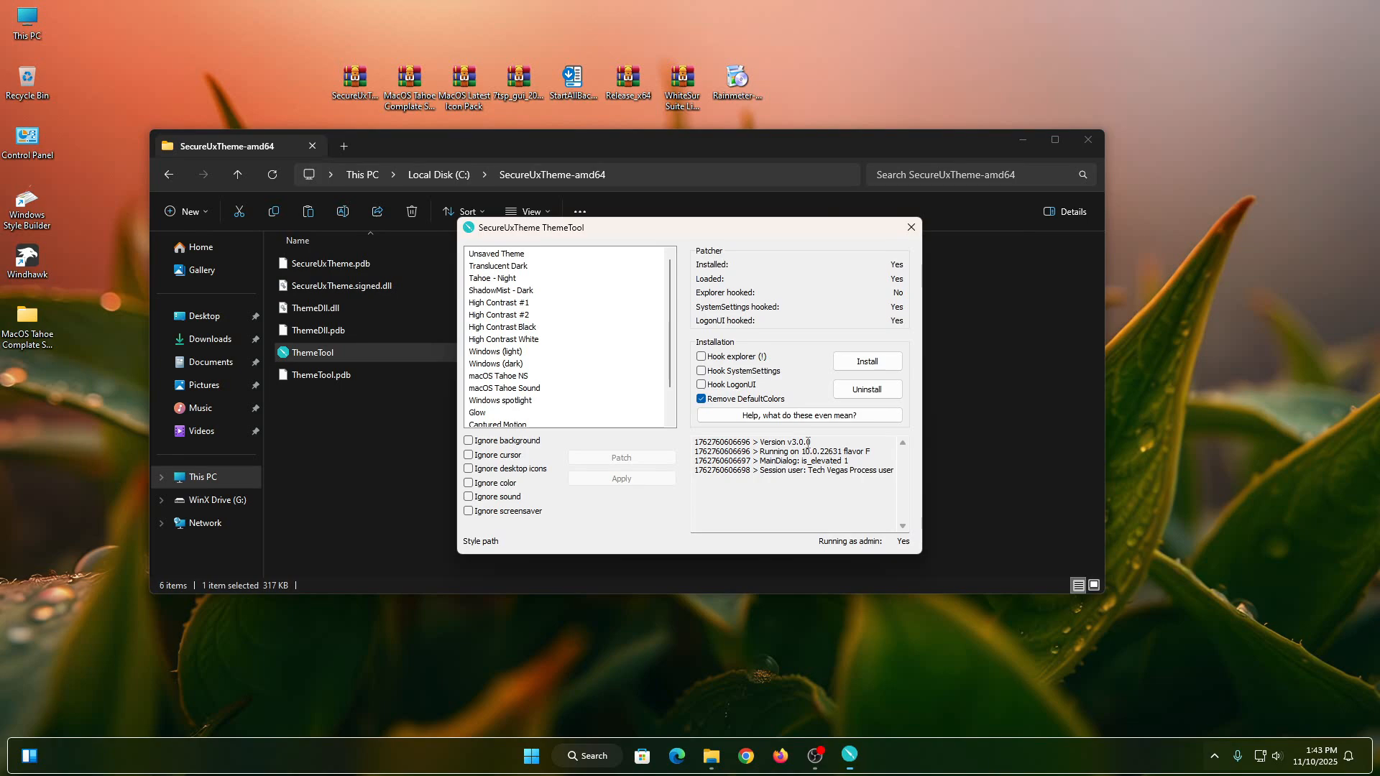
Patch and apply the macOS Tahoe NS theme, and close the SecureUxTheme-amd64 folder window.
scroll(594, 421, "down", 1)
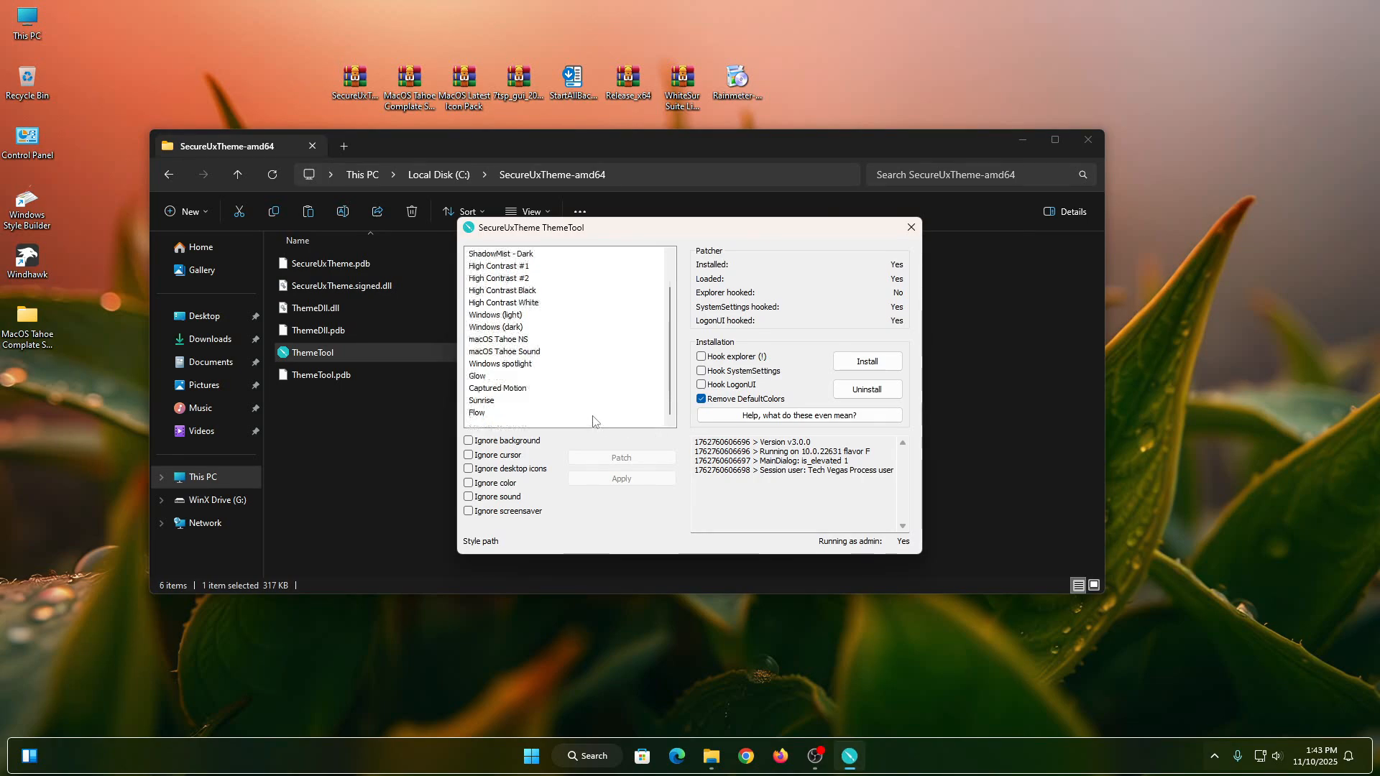
left_click(491, 340)
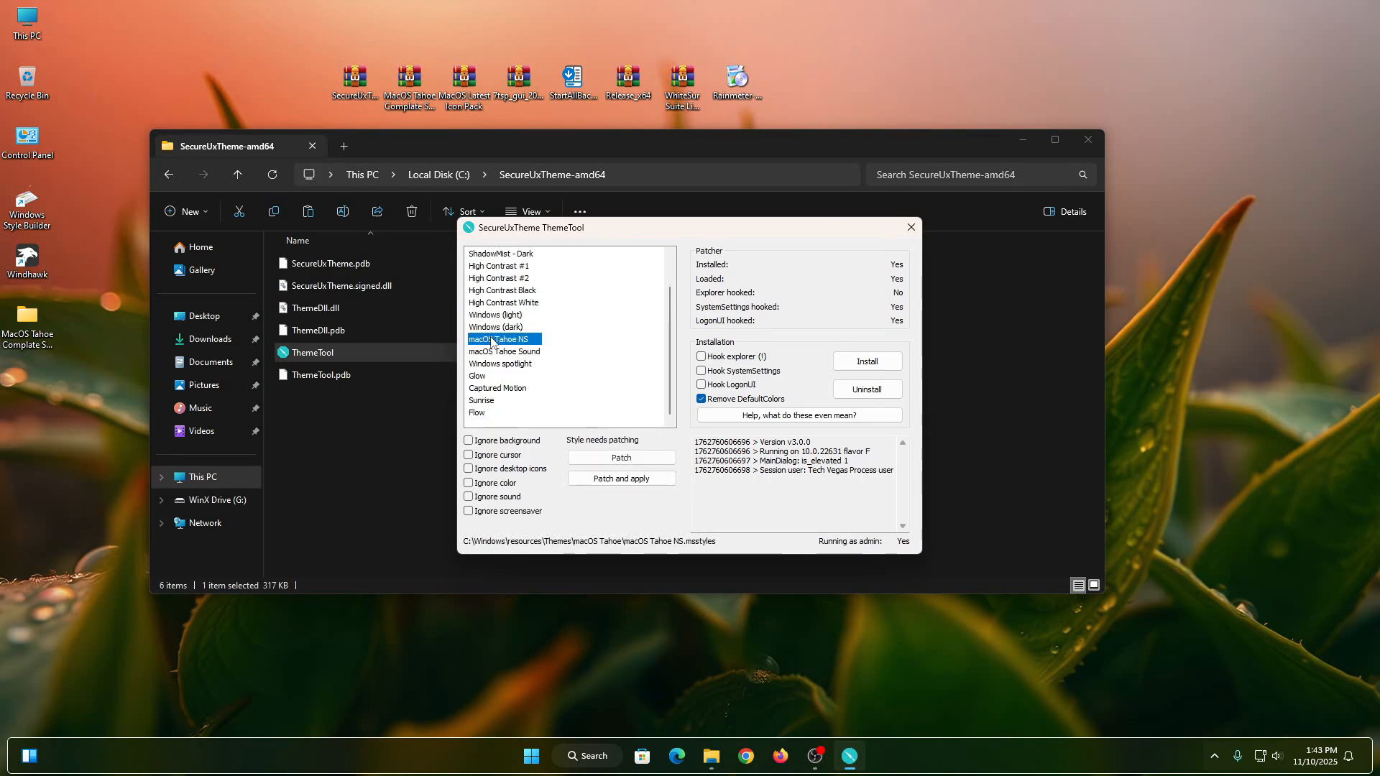
left_click(646, 481)
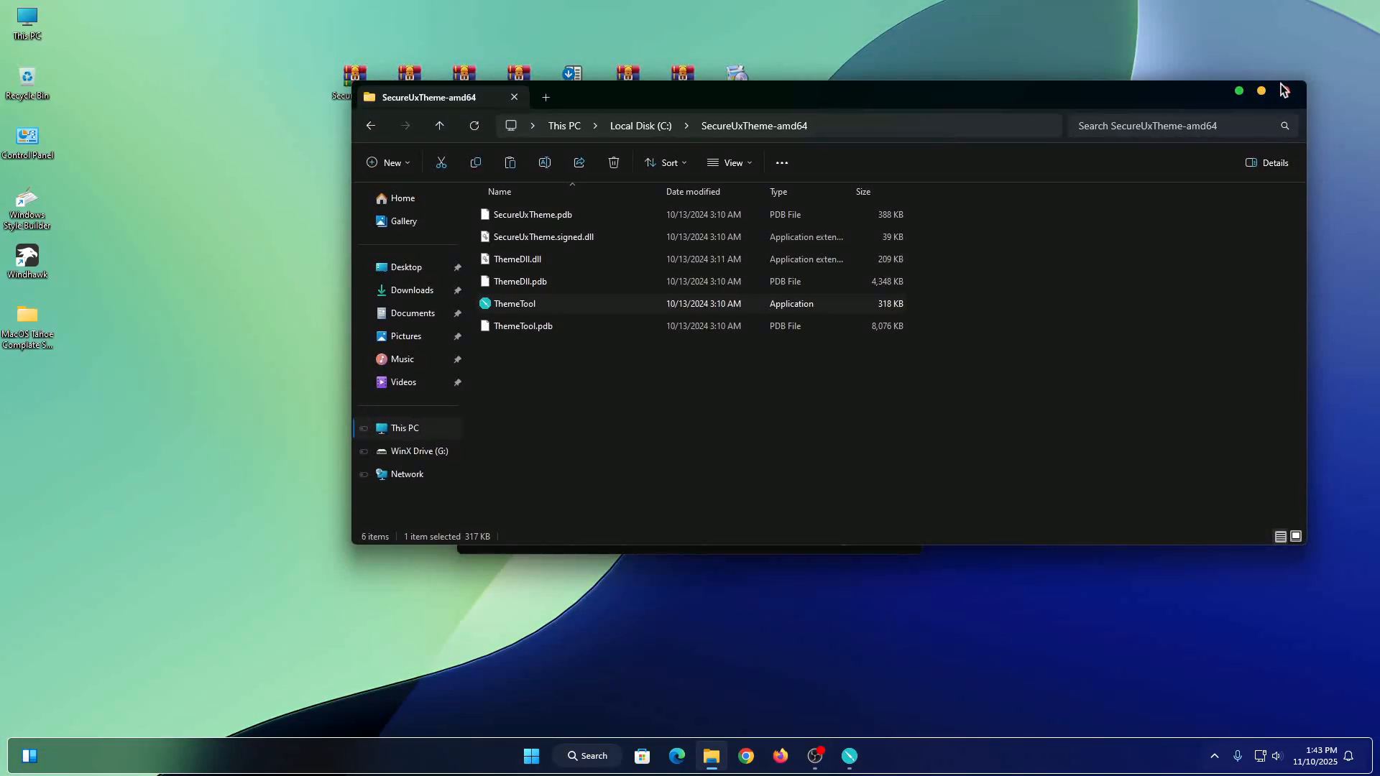
left_click(1284, 90)
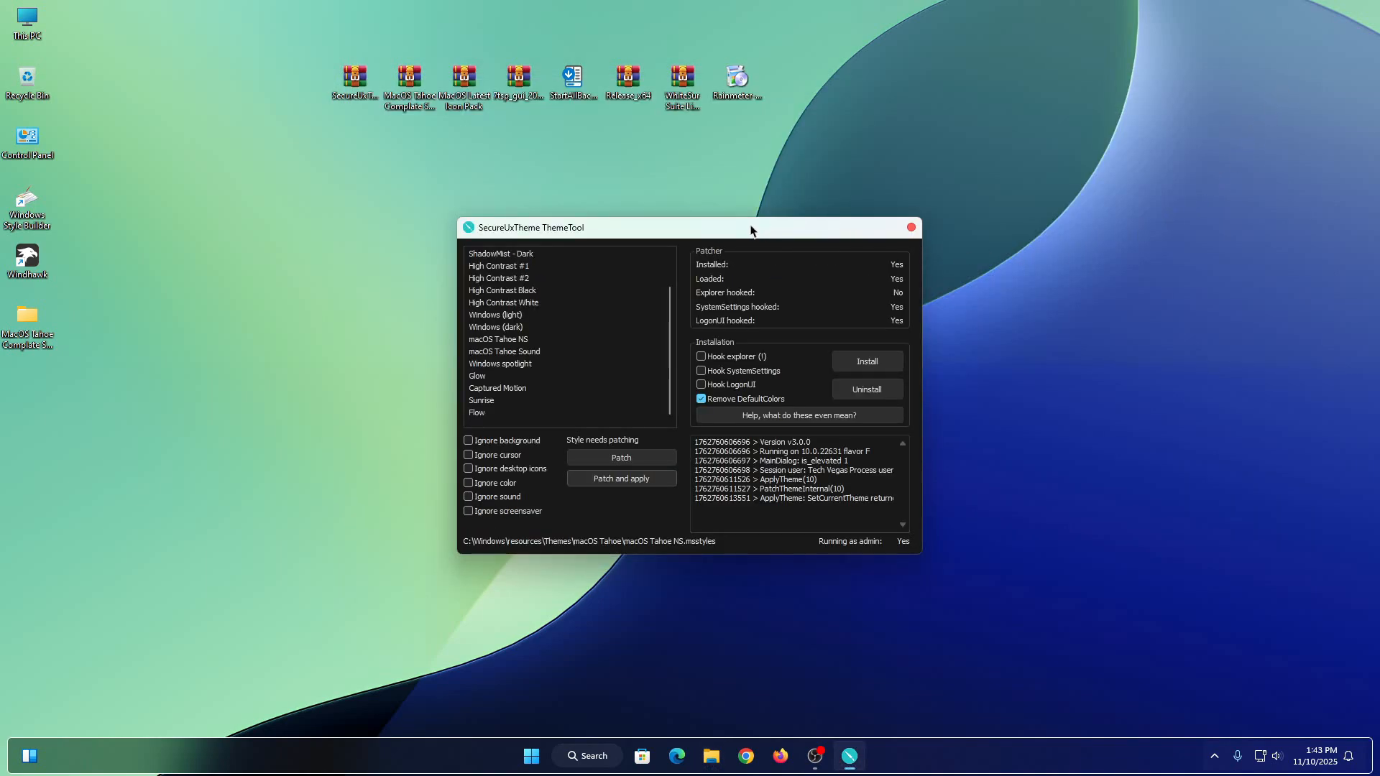
Patch and apply the macOS Tahoe Sound theme, and close ThemeTool.
left_click_drag(751, 230, 724, 209)
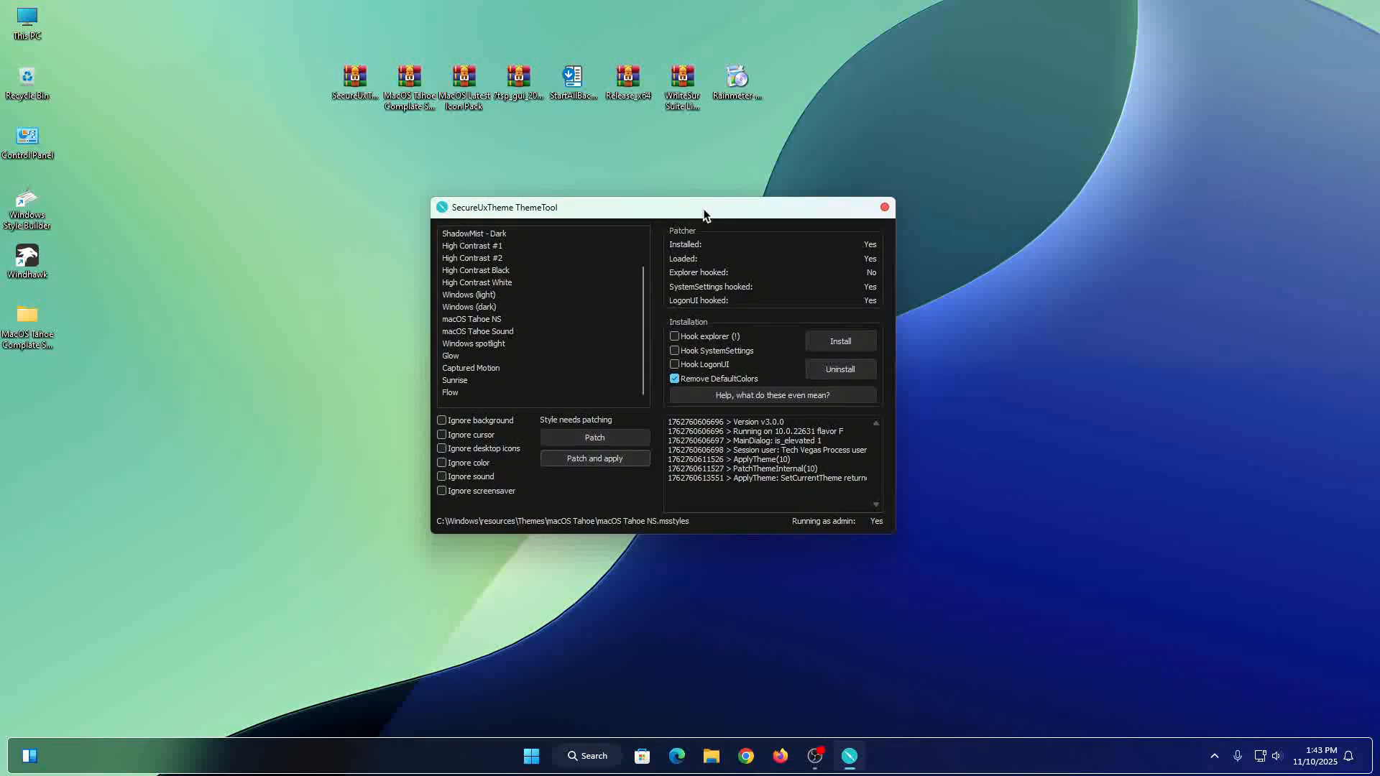
left_click(478, 331)
left_click(601, 459)
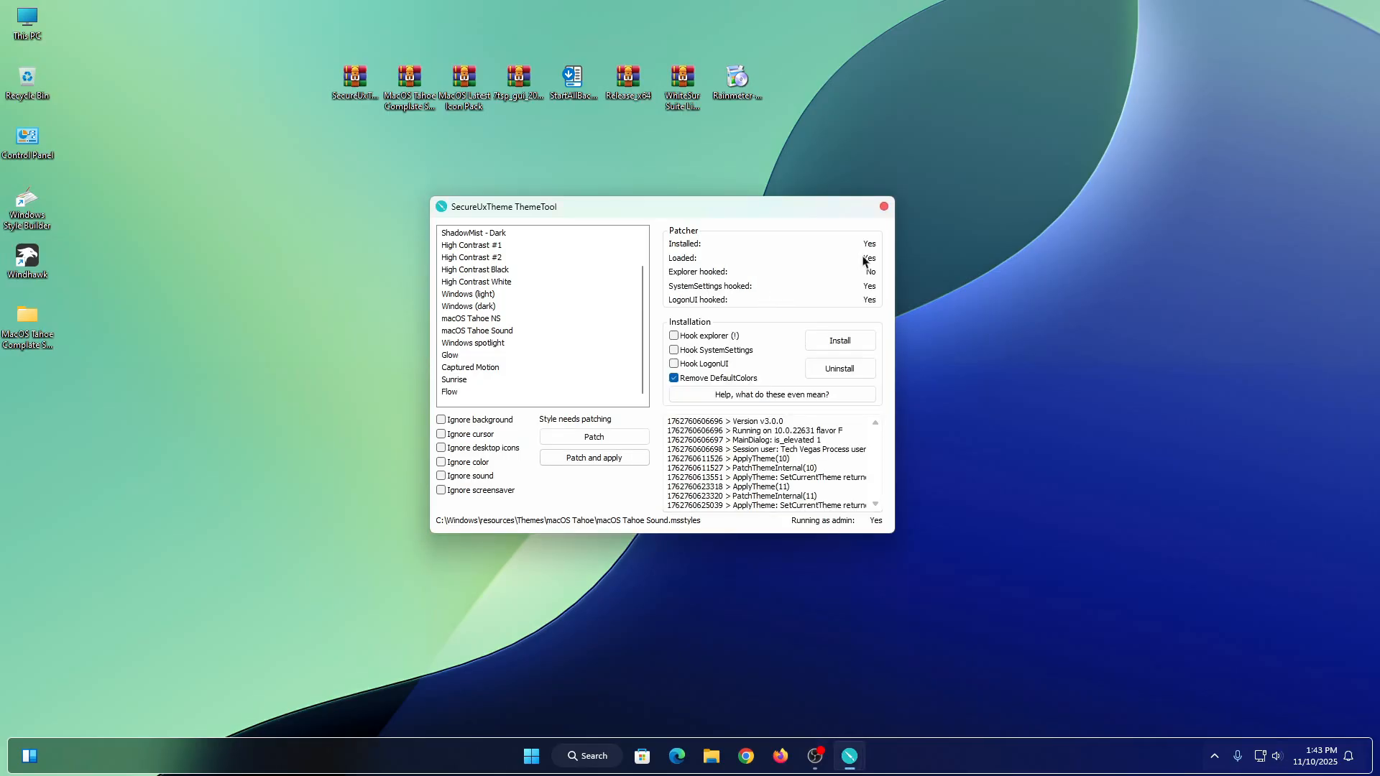
left_click(883, 207)
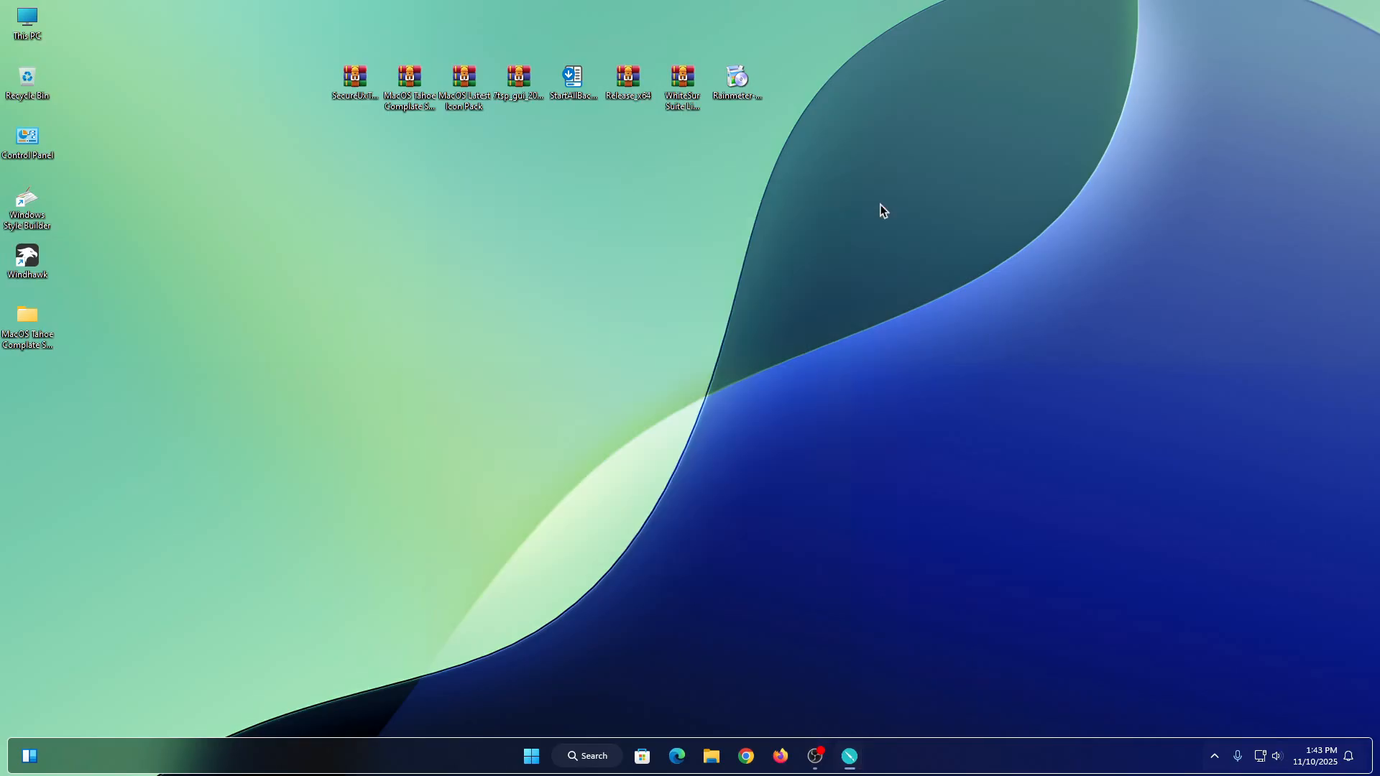
Open This PC to examine how File Explorer looks with the applied theme, and close it.
right_click(26, 26)
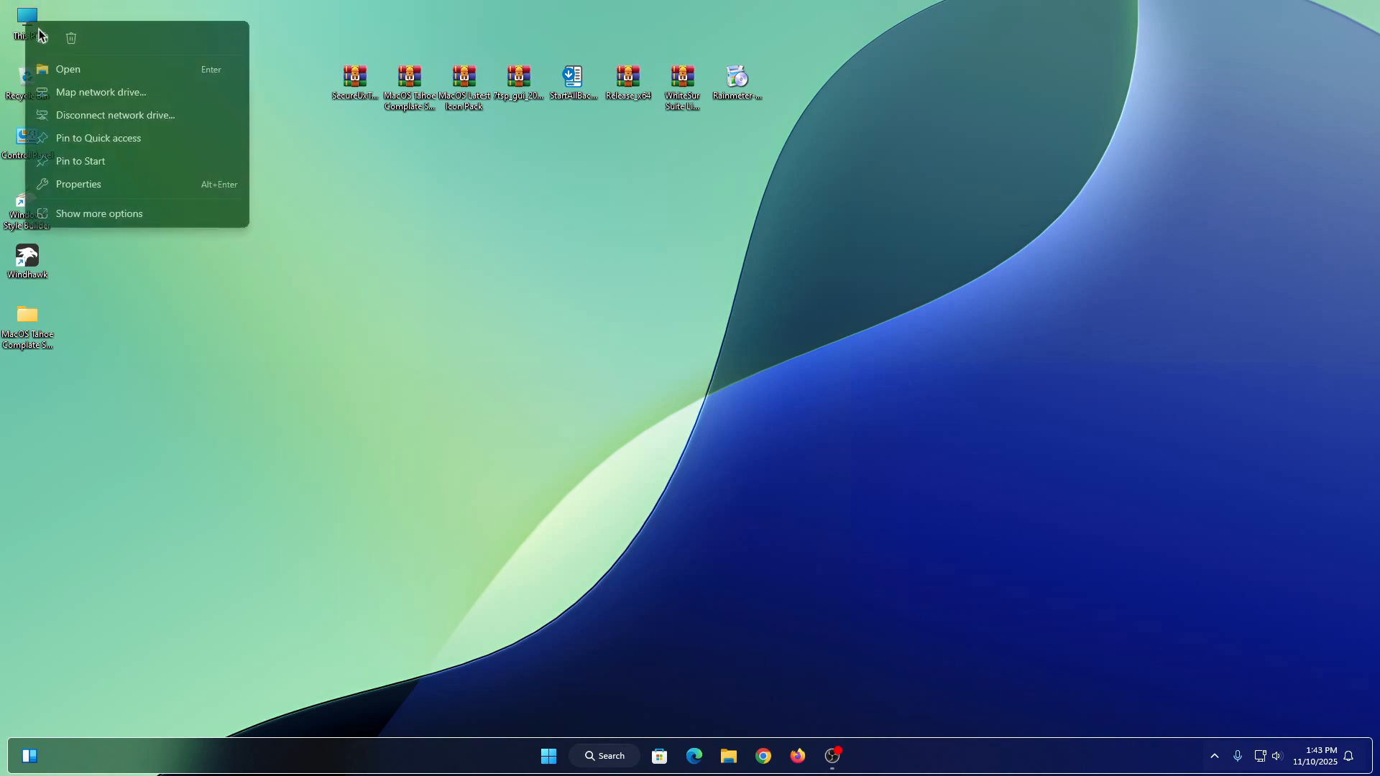
left_click(67, 69)
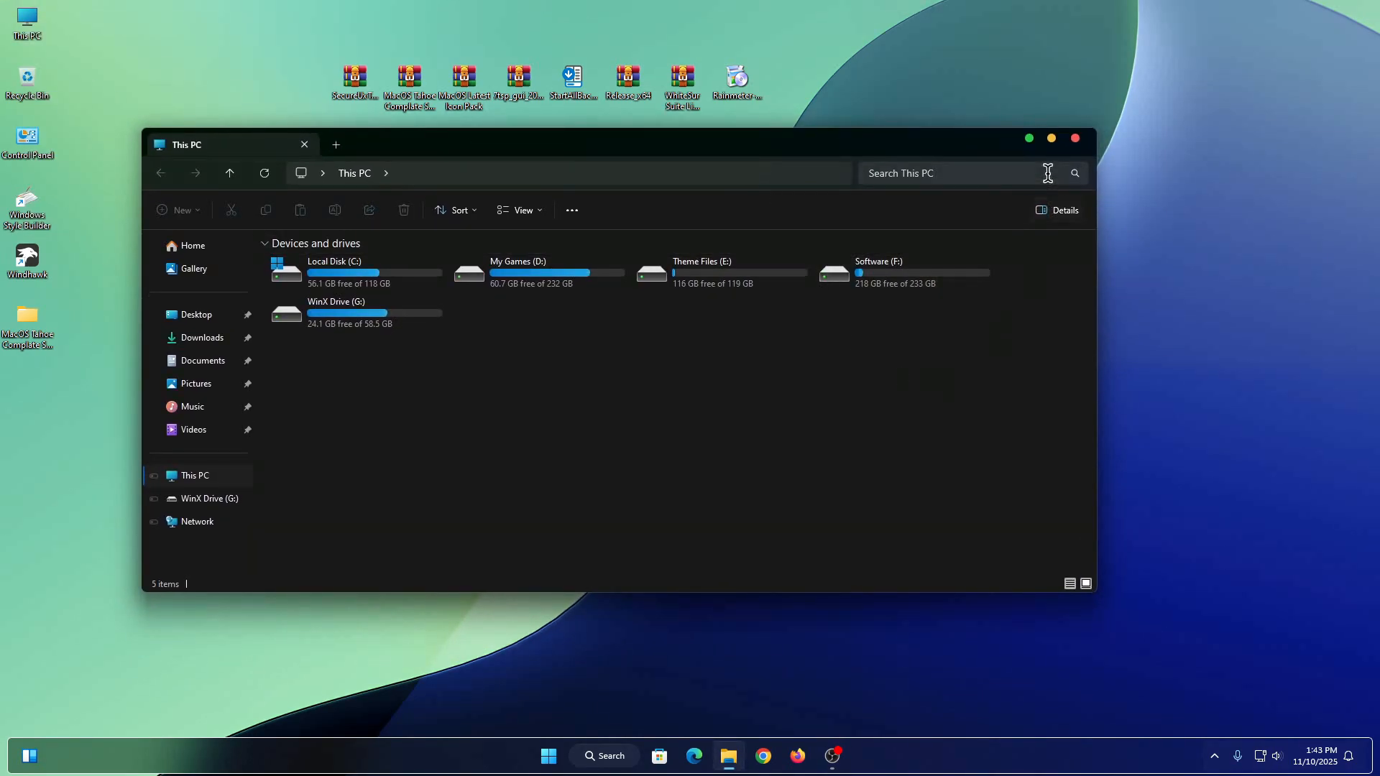
left_click(1074, 139)
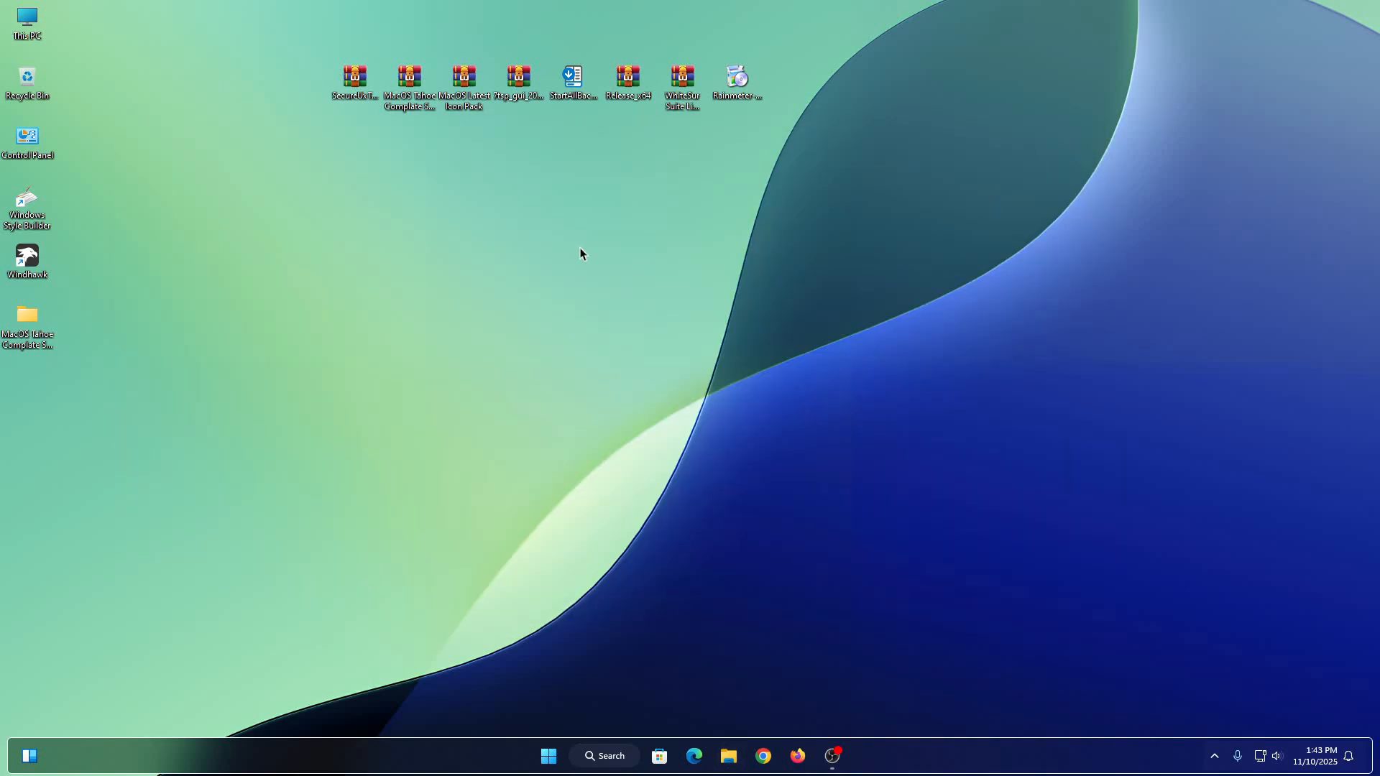
Extract the MacOS Latest Icon Pack archive into its own folder on the desktop.
left_click(458, 86)
right_click(458, 86)
mouse_move(639, 370)
left_click(708, 396)
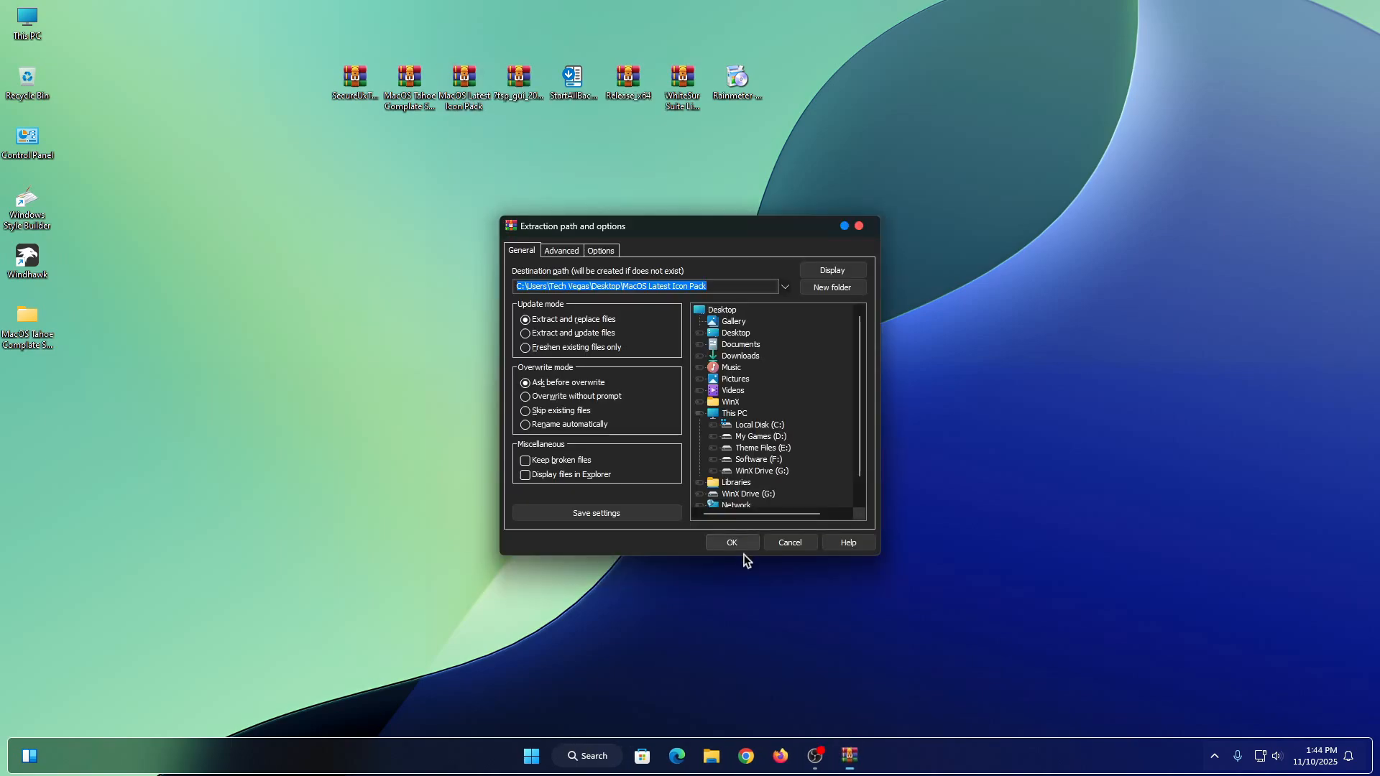
left_click(735, 549)
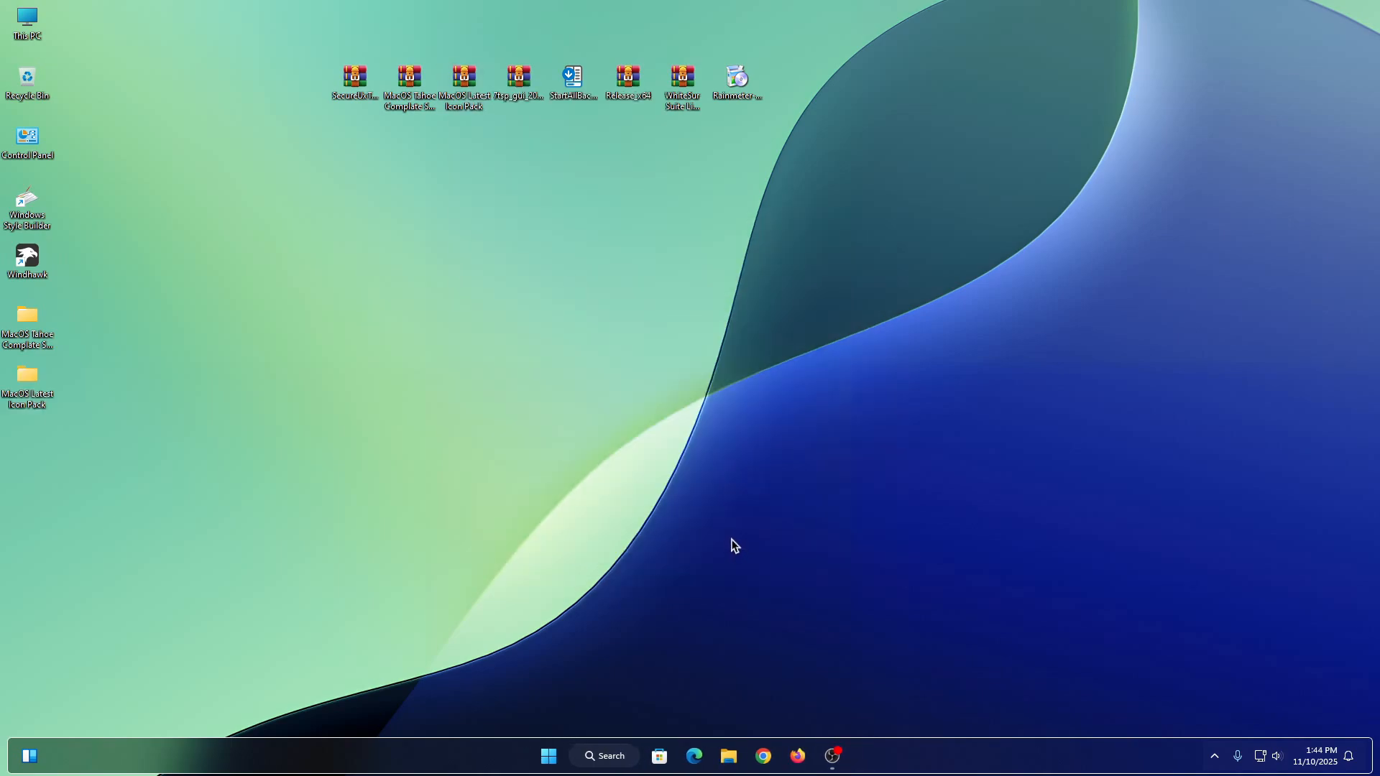
Open the Wallpapers folder inside the extracted MacOS Tahoe Complate Suite For Windows 11 folder.
right_click(33, 317)
left_click(86, 363)
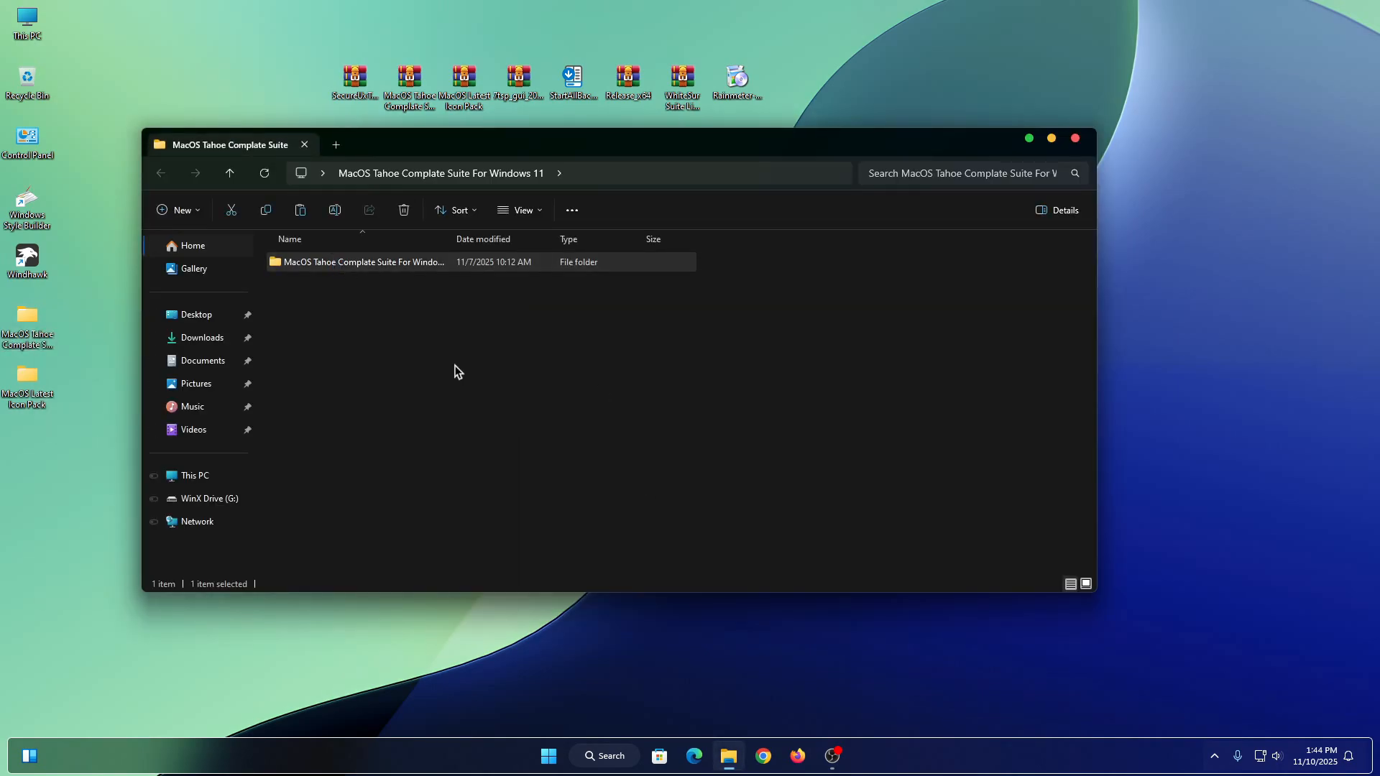
key("shift+F10")
left_click(407, 303)
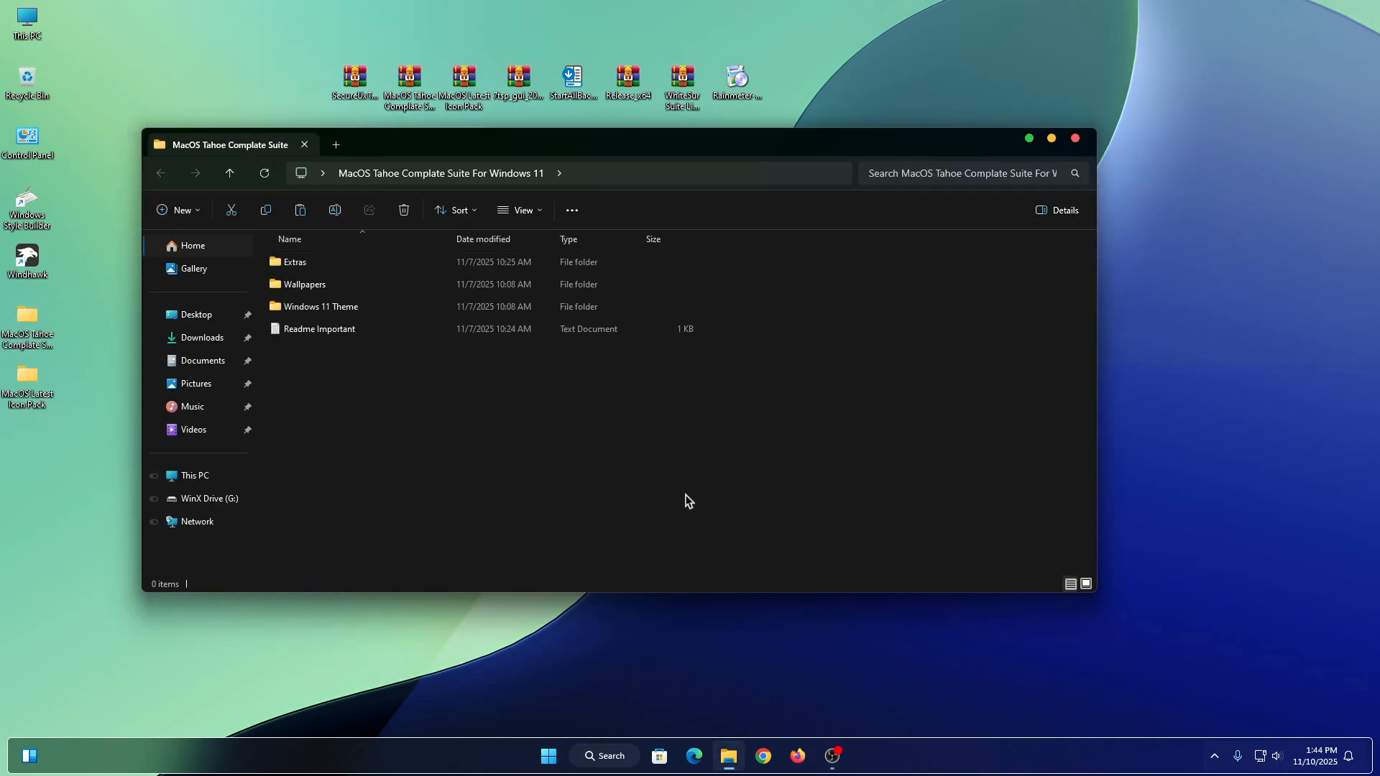
right_click(338, 289)
left_click(386, 336)
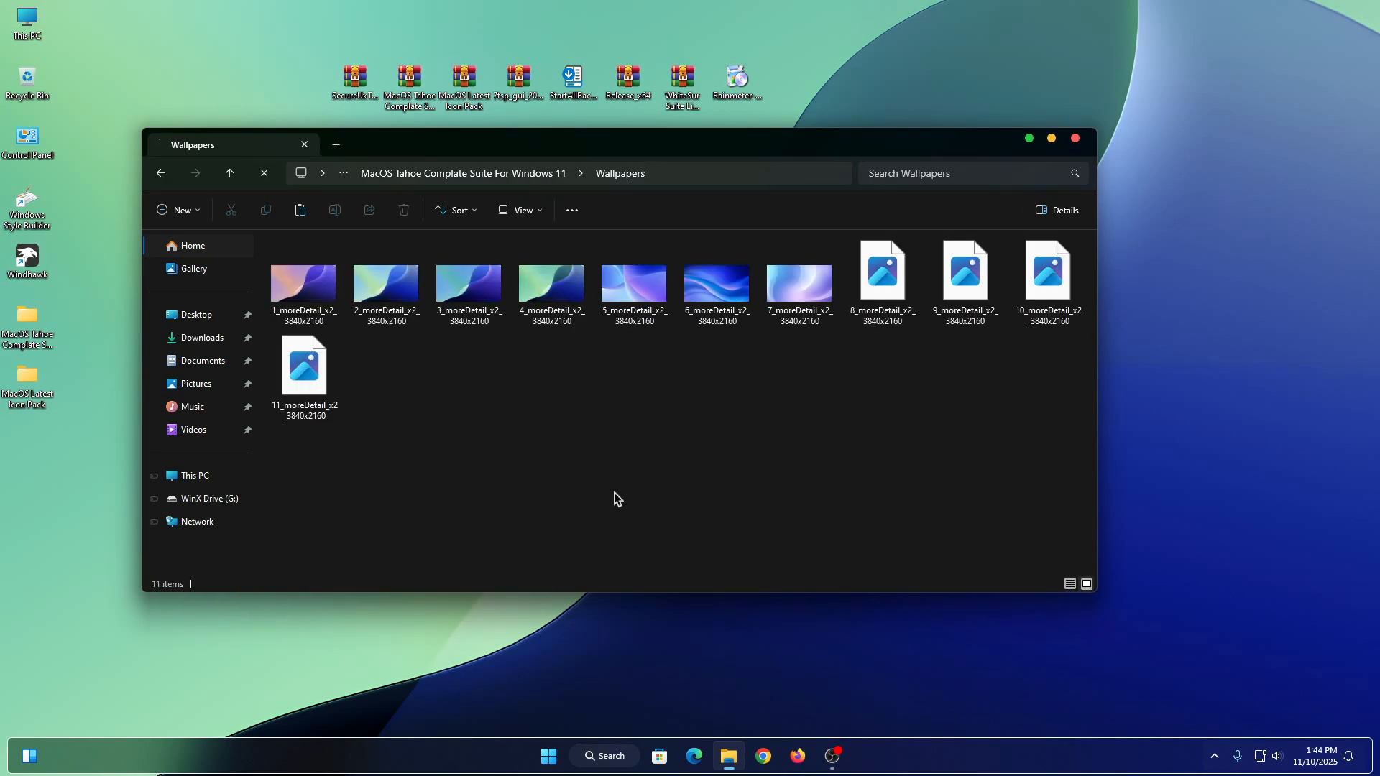
Set the 10_moreDetail_x2_3840x2160 wallpaper as the desktop background.
left_click(1043, 287)
right_click(1050, 295)
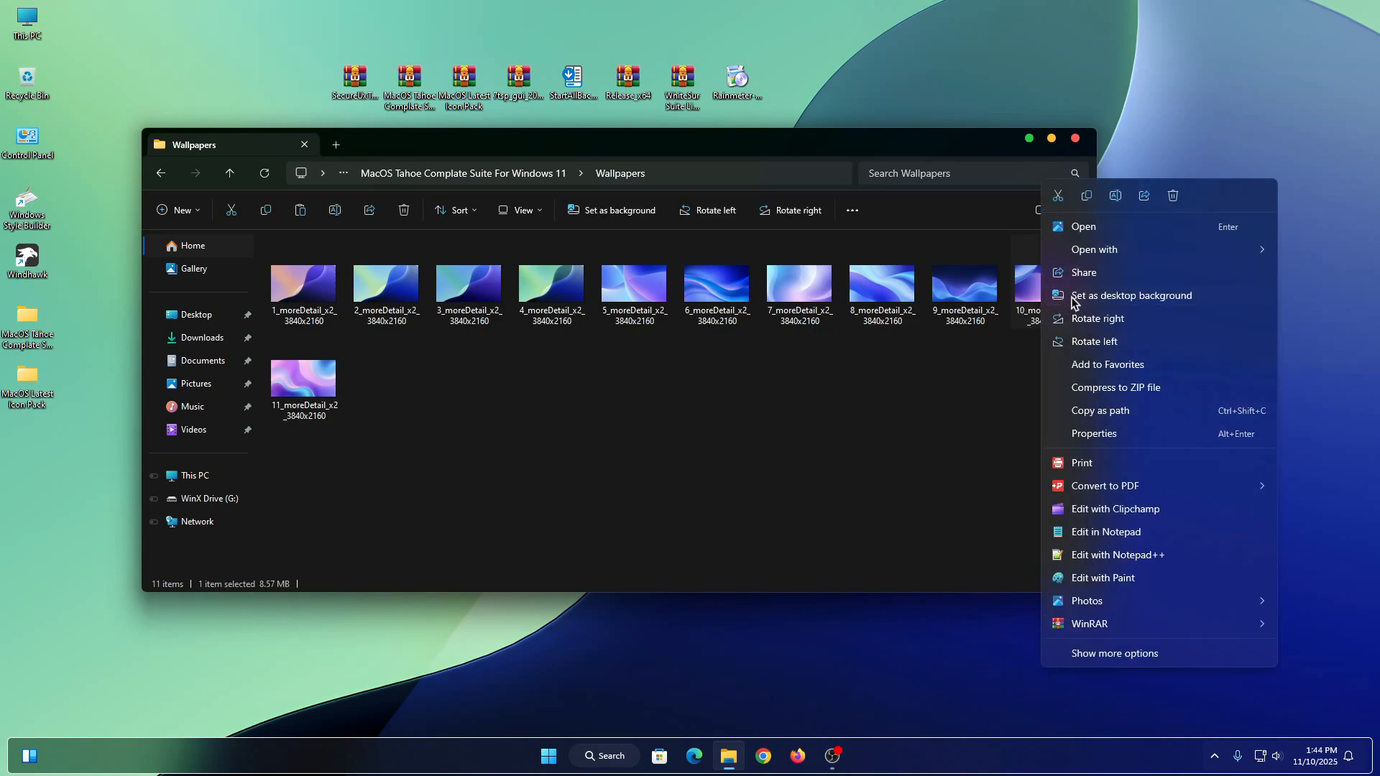
left_click(1051, 296)
mouse_move(715, 153)
left_mouse_down()
mouse_move(878, 329)
mouse_move(890, 456)
mouse_move(737, 154)
left_mouse_up()
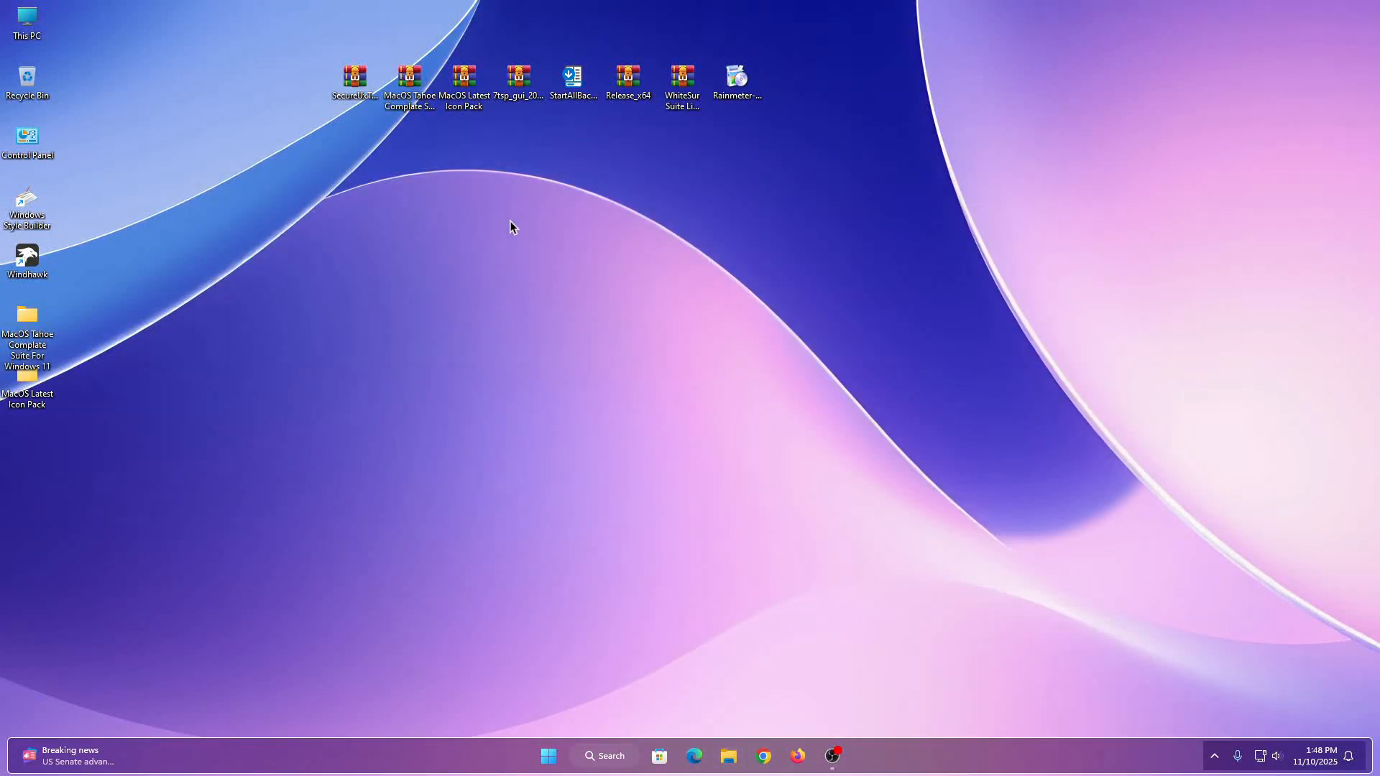
Open the extracted MacOS Latest Icon Pack folder and its inner folder to examine the contents, and close the window.
right_click(21, 377)
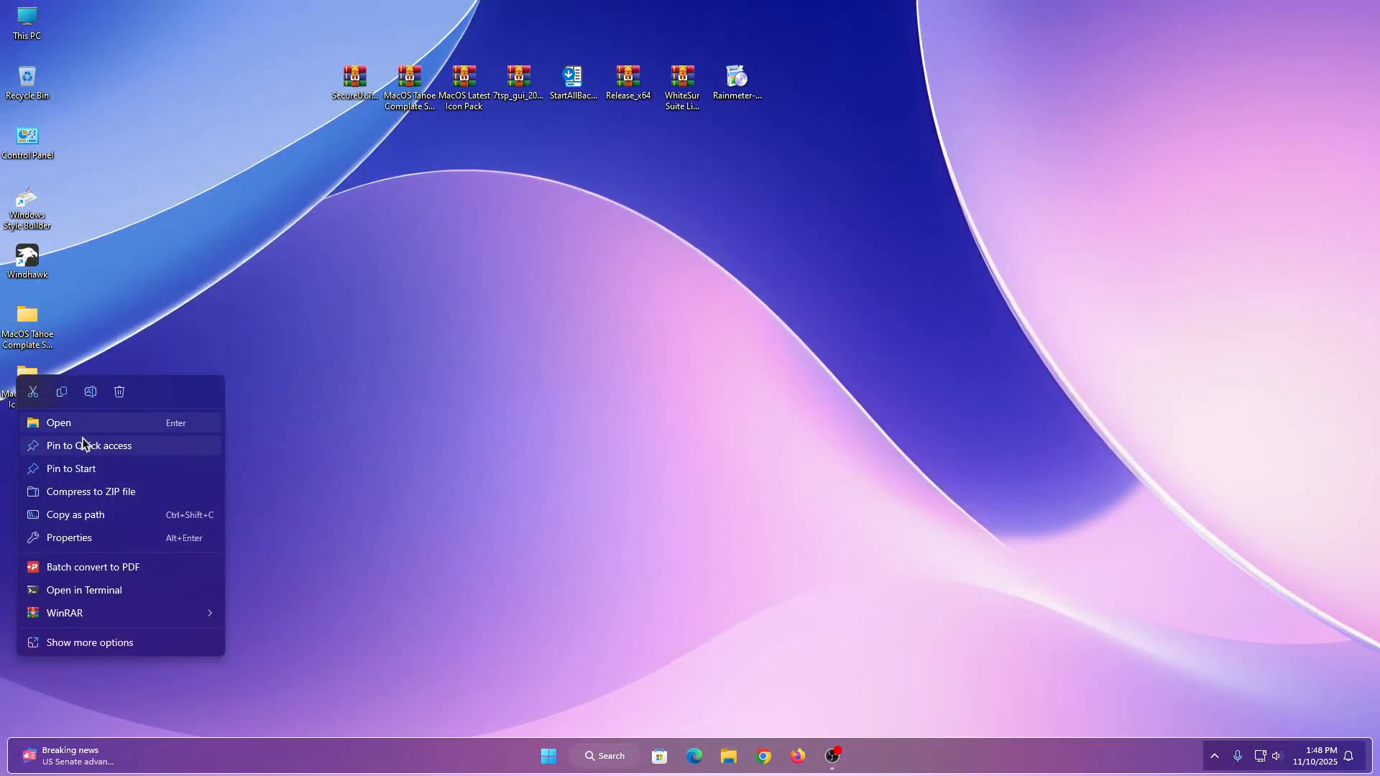
left_click(72, 430)
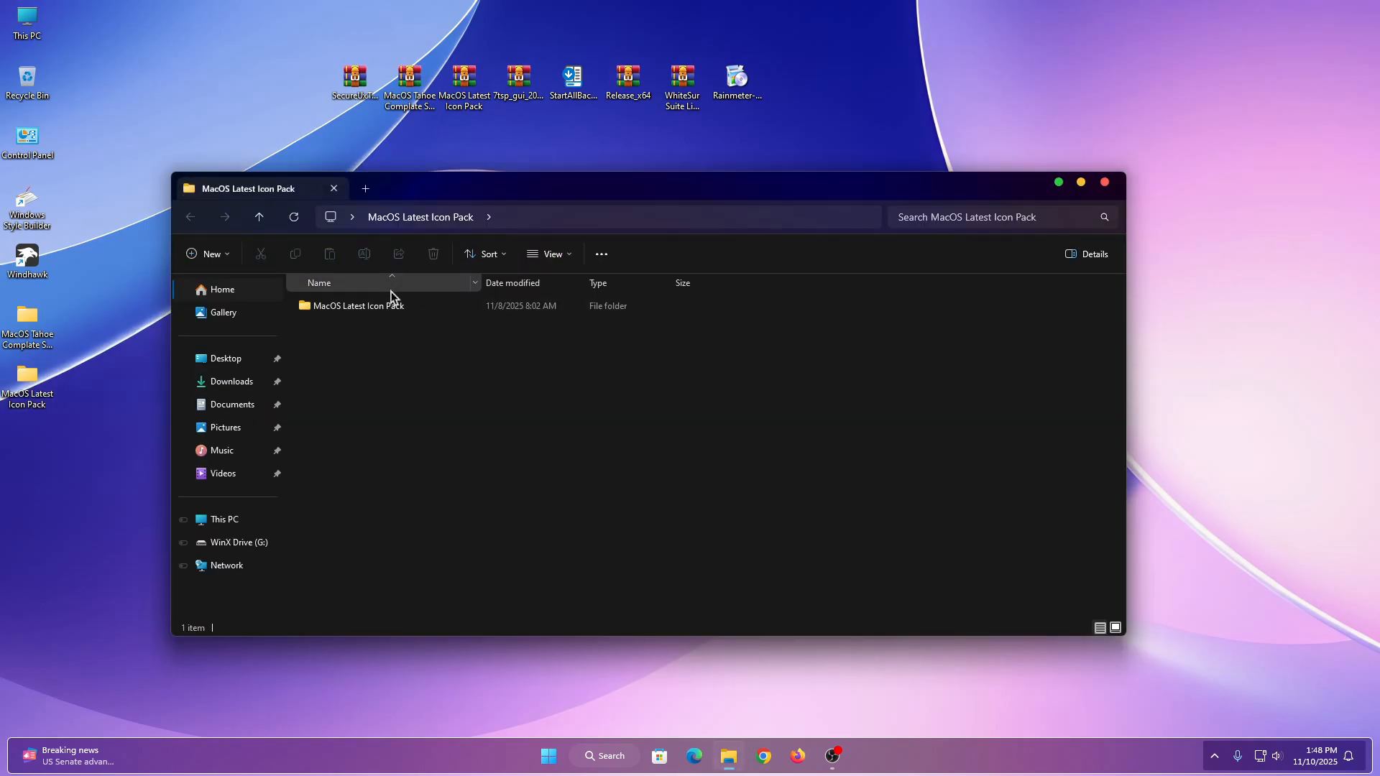
left_click(388, 308)
key("shift+F10")
left_click(451, 349)
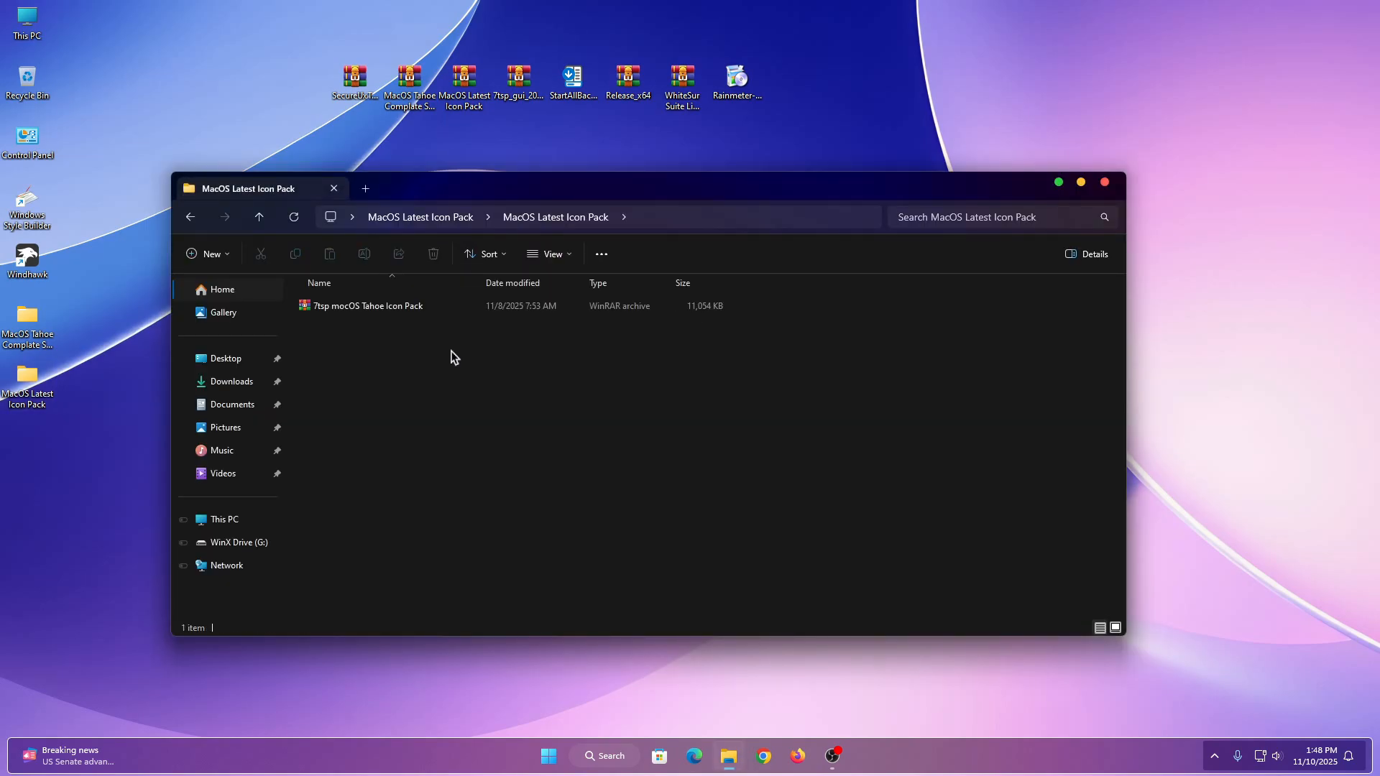
left_click(1105, 185)
Extract the 7tsp_gui_2019_edition_by_devillnside_ddb5026 archive into its own folder on the desktop.
right_click(519, 77)
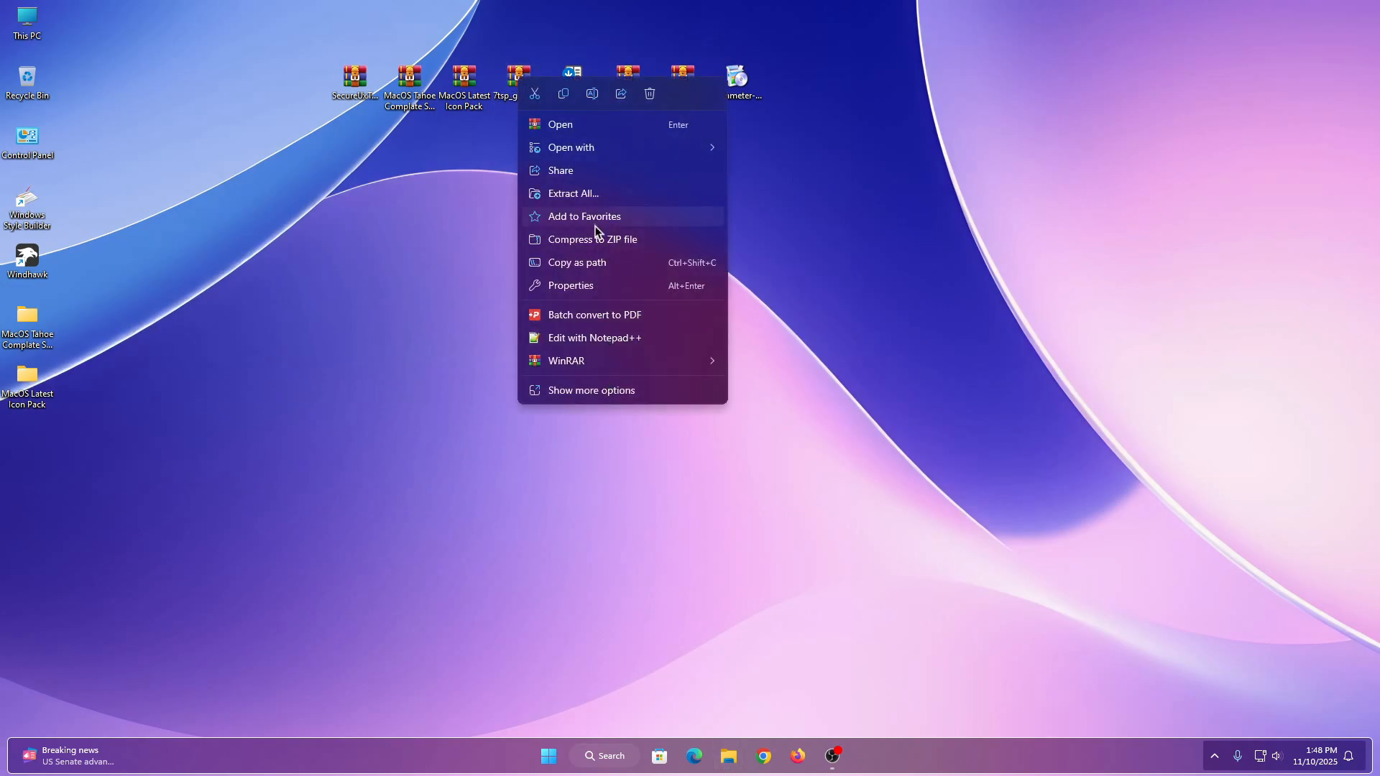
mouse_move(597, 362)
left_click(766, 386)
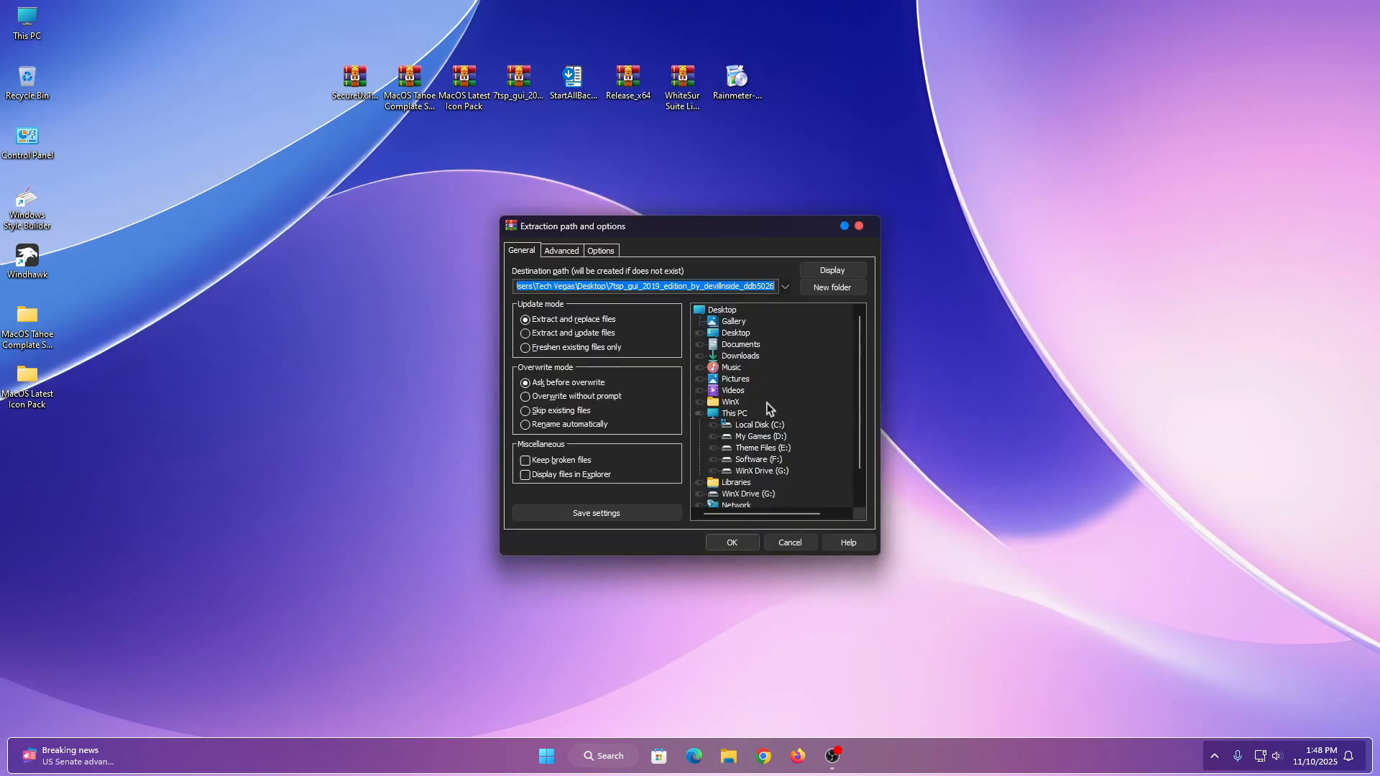
left_click(741, 542)
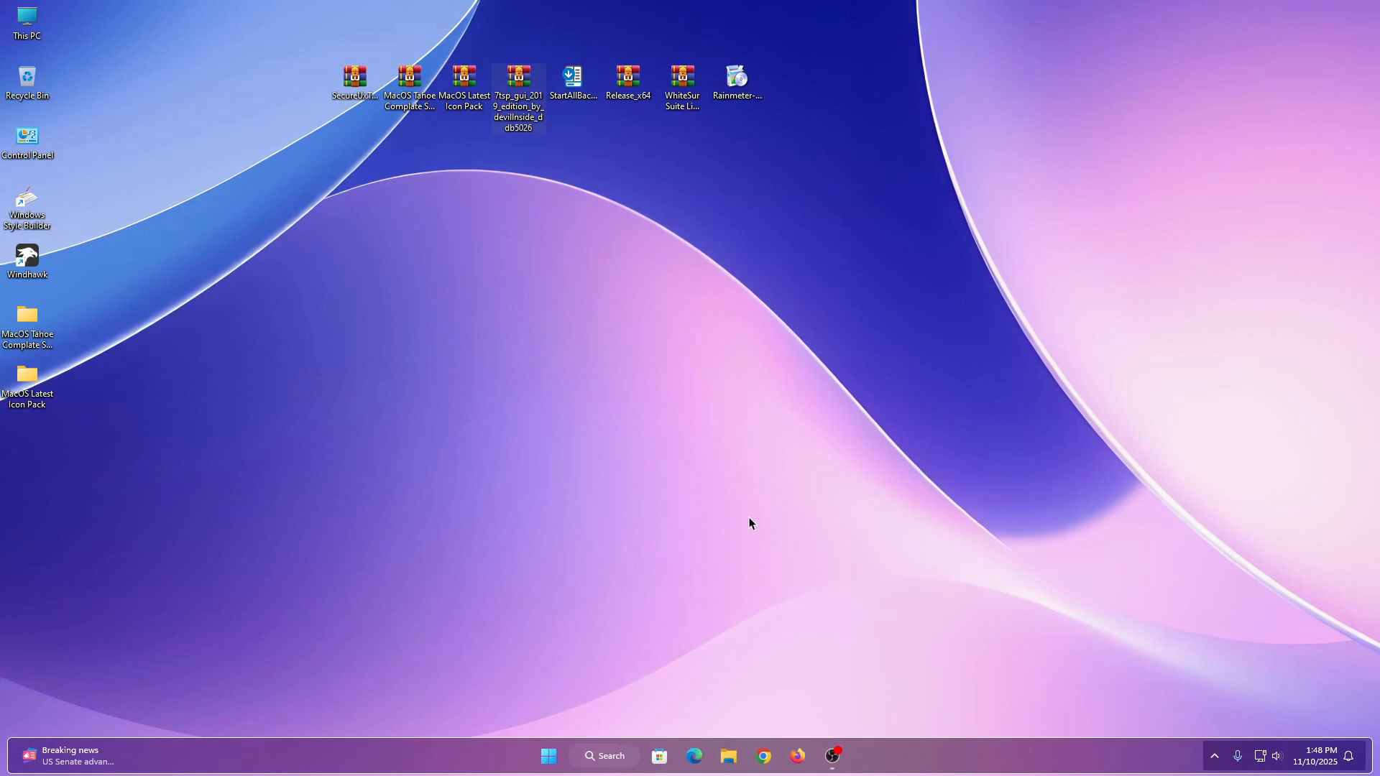
Open the extracted 7tsp_gui_2019 folder and rename the 7tsp GUI file as 7tsp GUI v0.6(2019).exe, accepting the extension change.
right_click(46, 440)
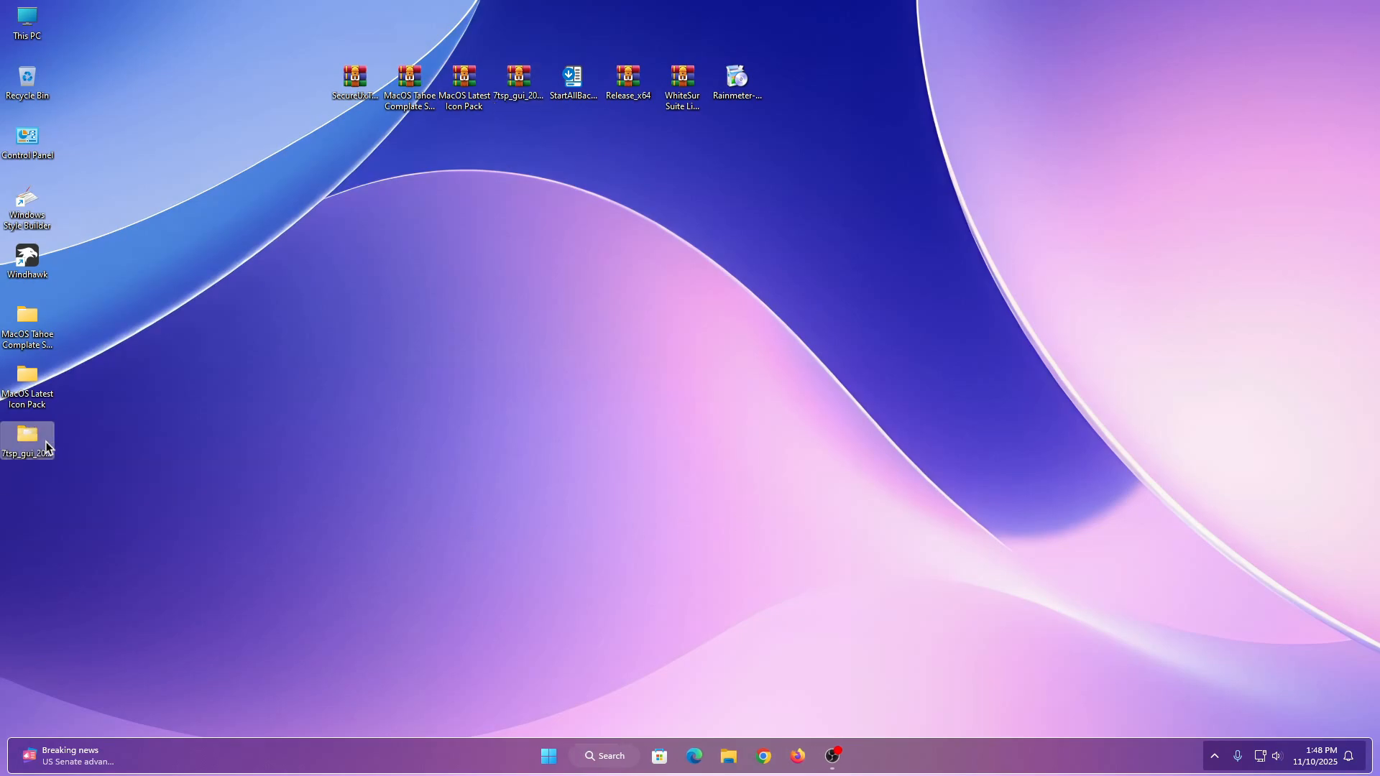
left_click(118, 208)
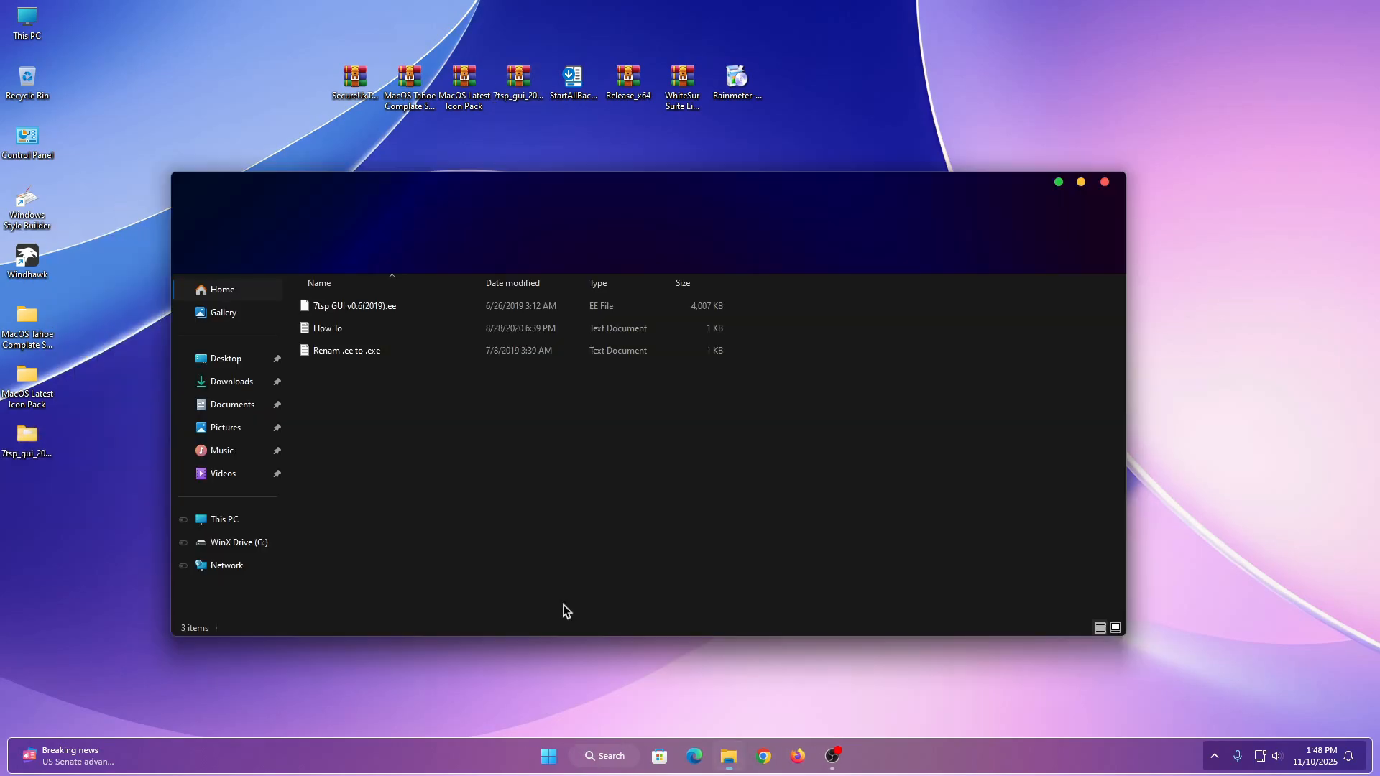
left_click(411, 305)
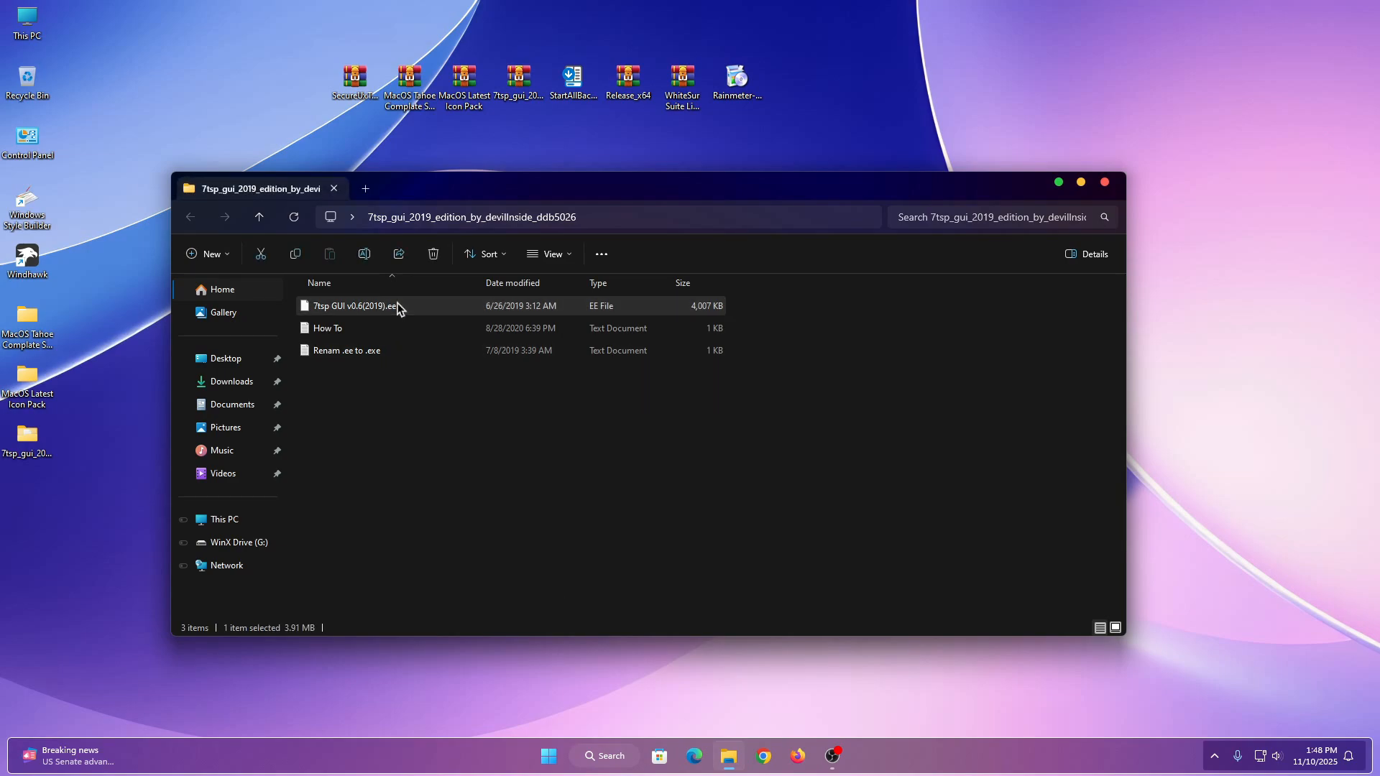
right_click(400, 306)
left_click(471, 320)
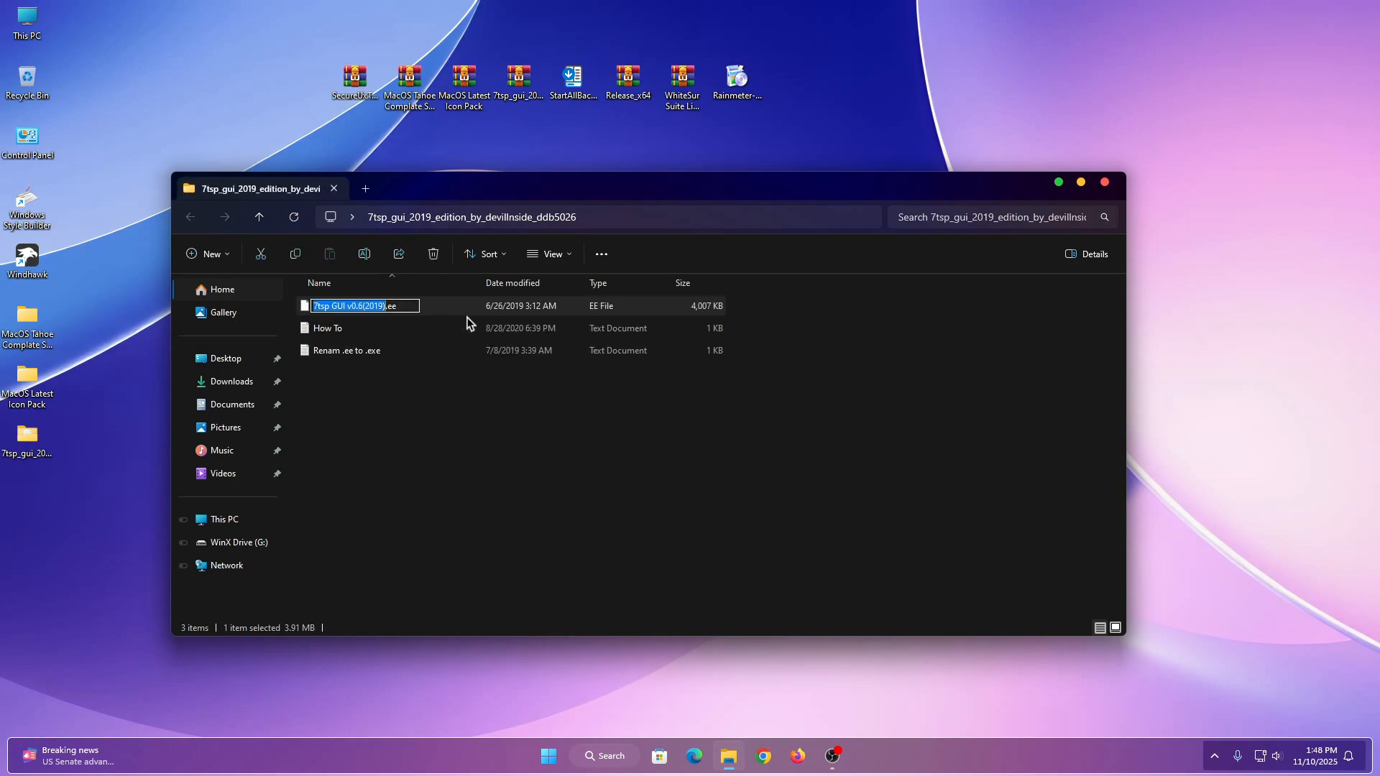
left_click(393, 306)
type("x")
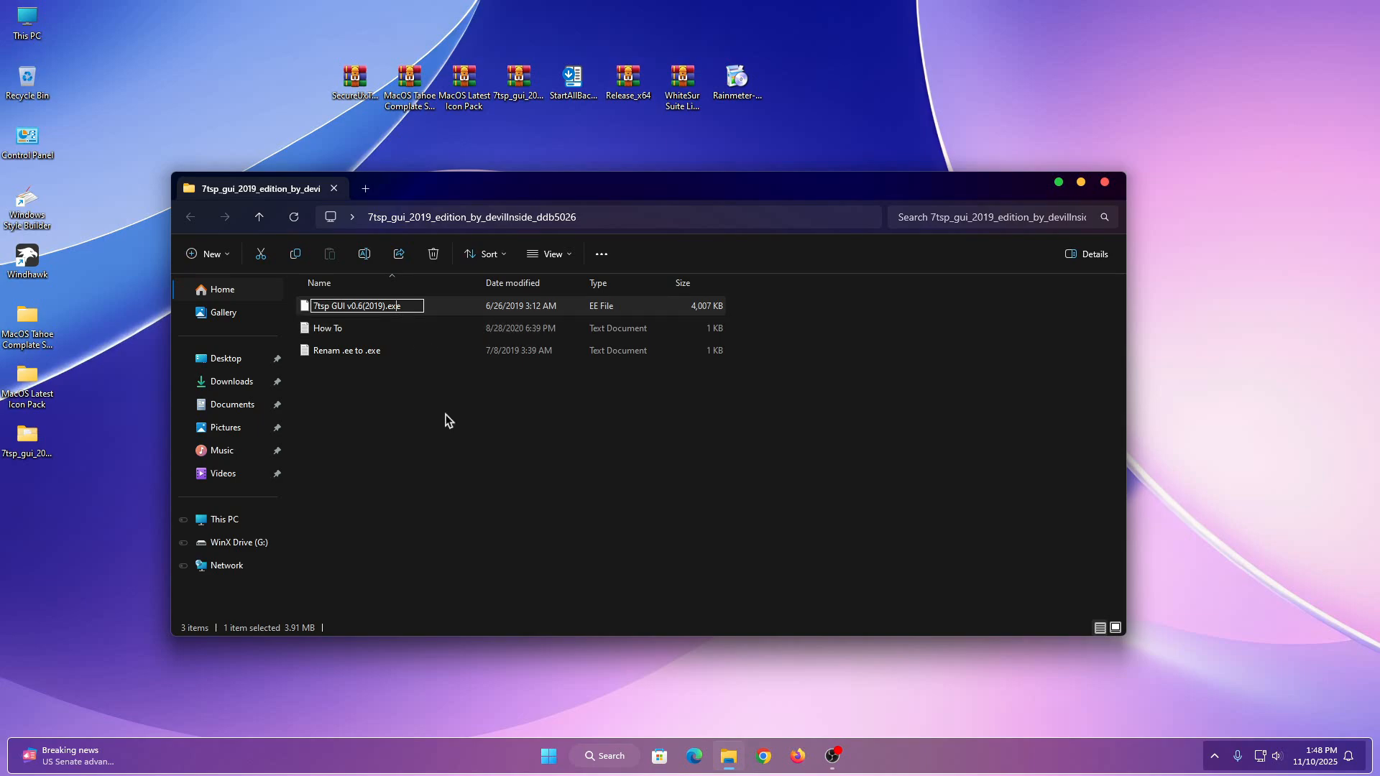
left_click_drag(413, 305, 388, 321)
left_click(575, 566)
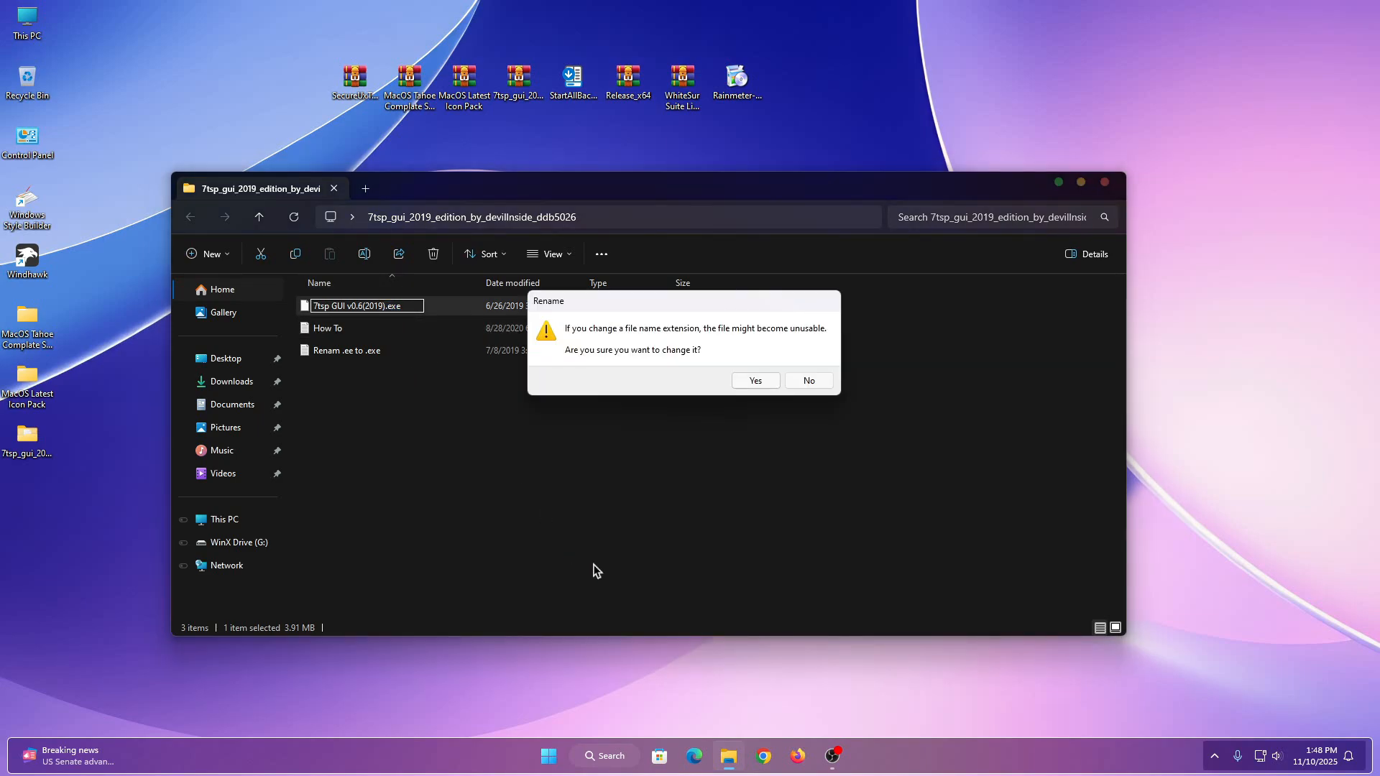
left_click(739, 383)
Launch the renamed 7tsp GUI v0.6(2019) program.
left_click(377, 310)
right_click(376, 312)
left_click(441, 404)
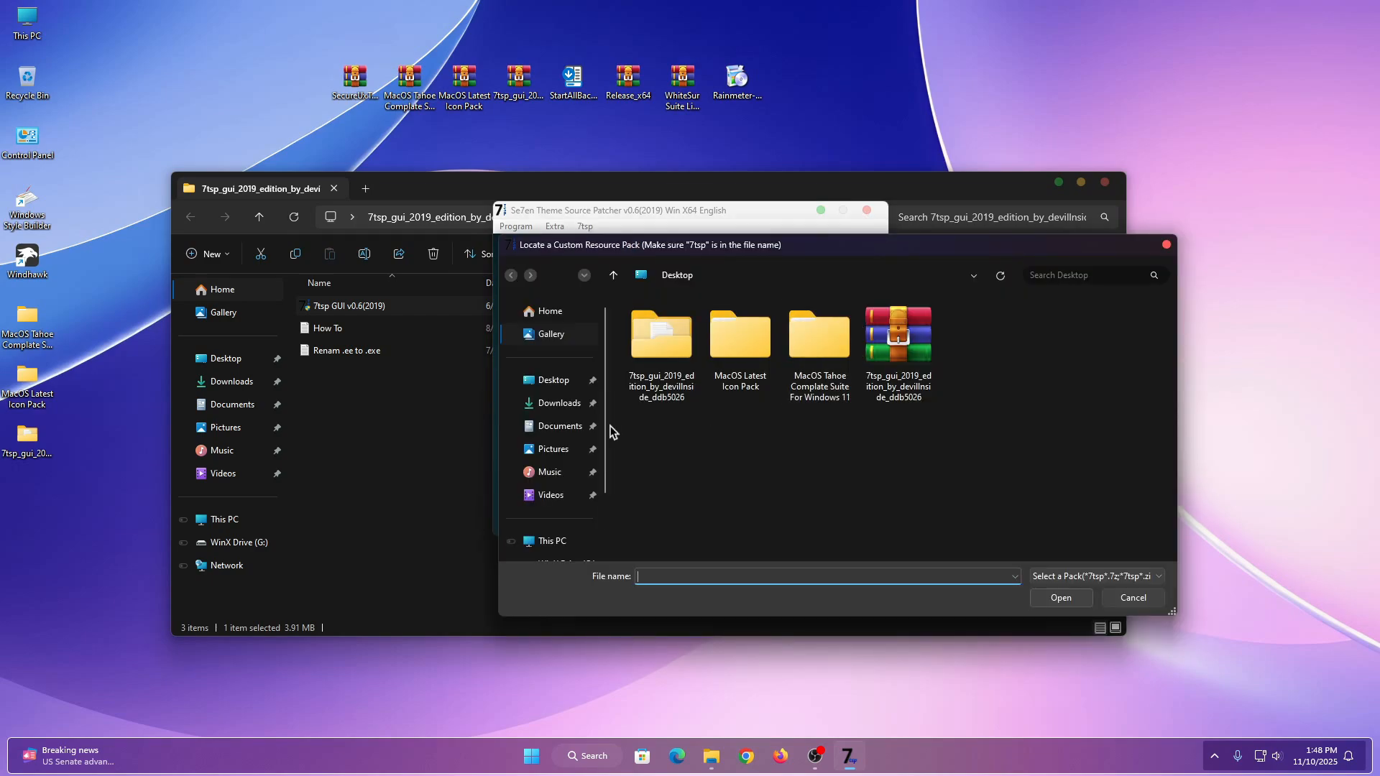
Load 7tsp mocOS Tahoe Icon Pack from the inner MacOS Latest Icon Pack folder on the desktop as the custom resource pack.
left_click(557, 380)
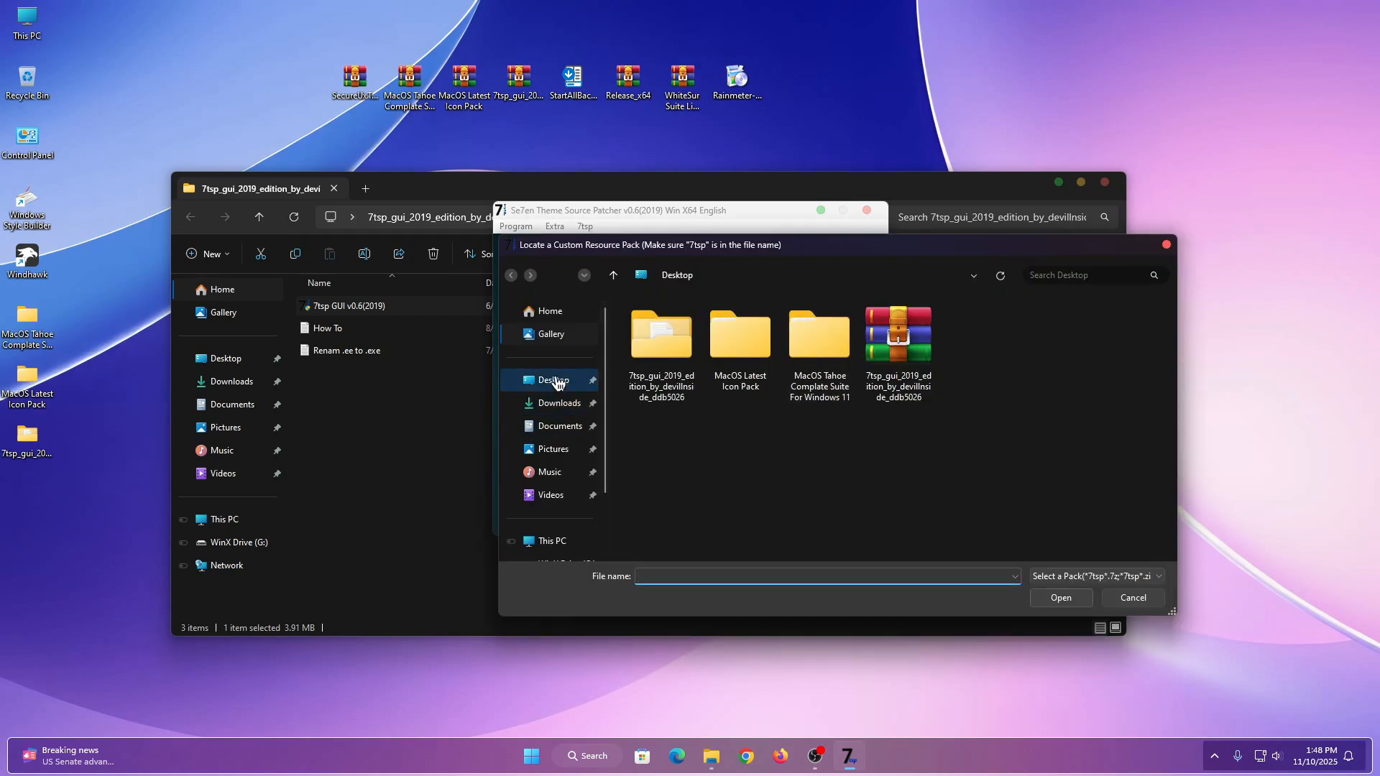
right_click(737, 352)
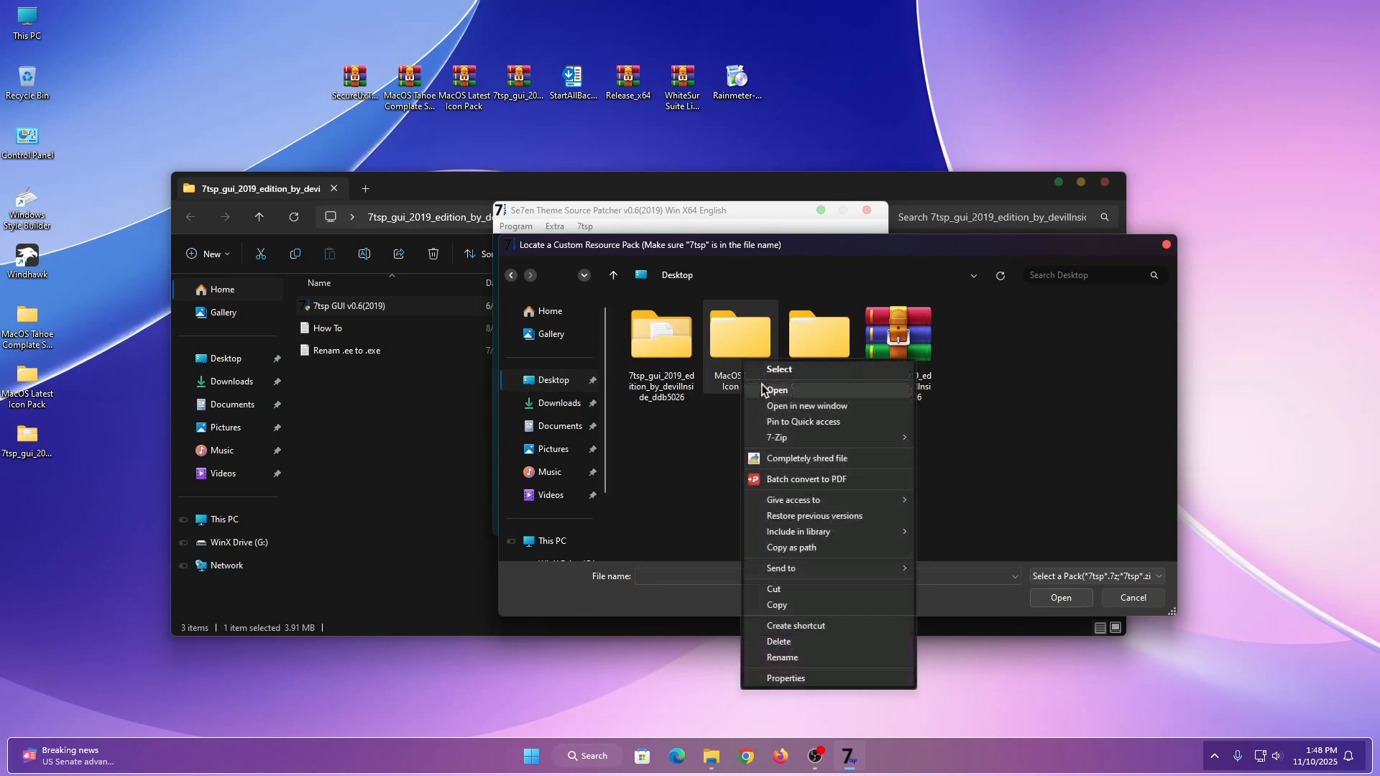
left_click(772, 395)
right_click(701, 339)
left_click(730, 366)
left_click(708, 332)
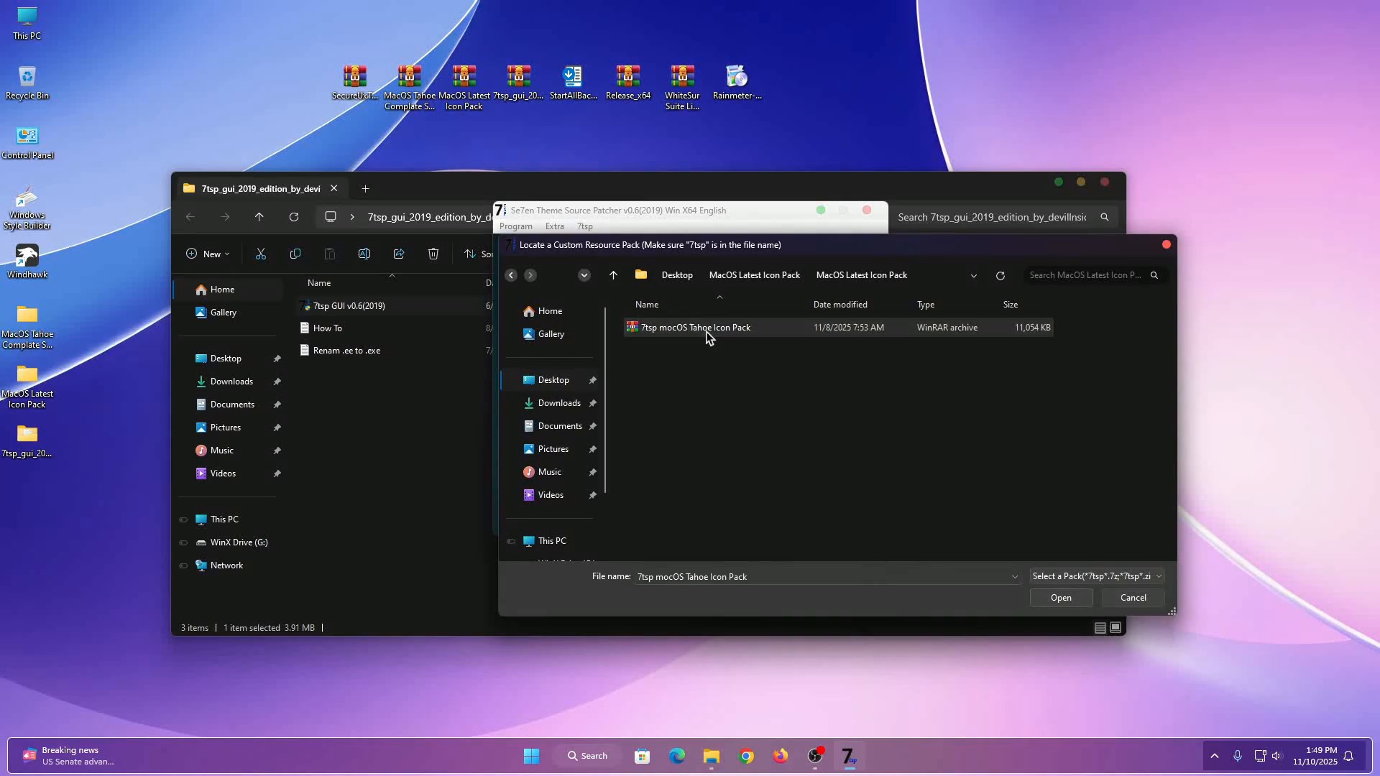
left_click(1060, 598)
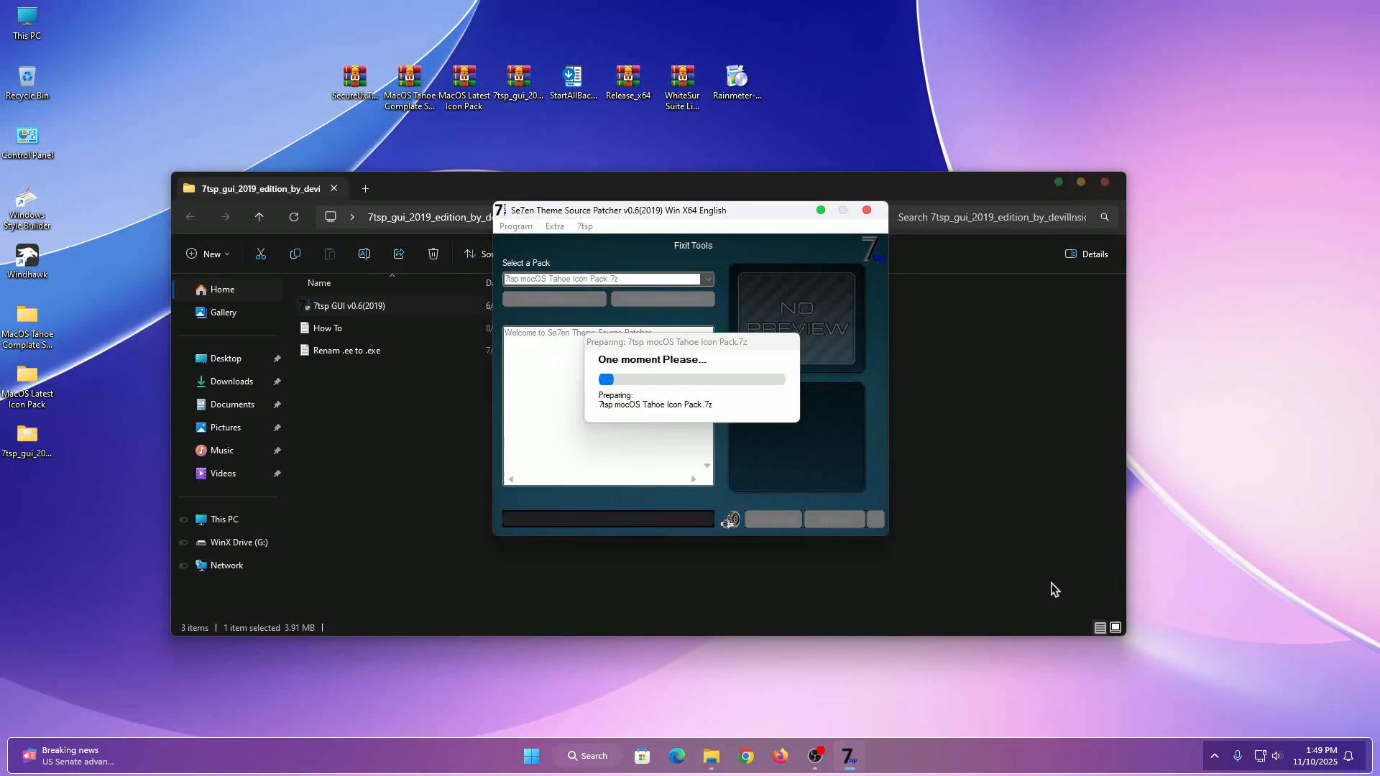
Patch the system with the 7tsp mocOS Tahoe Icon Pack and close the completion message.
left_click(796, 356)
left_click(784, 466)
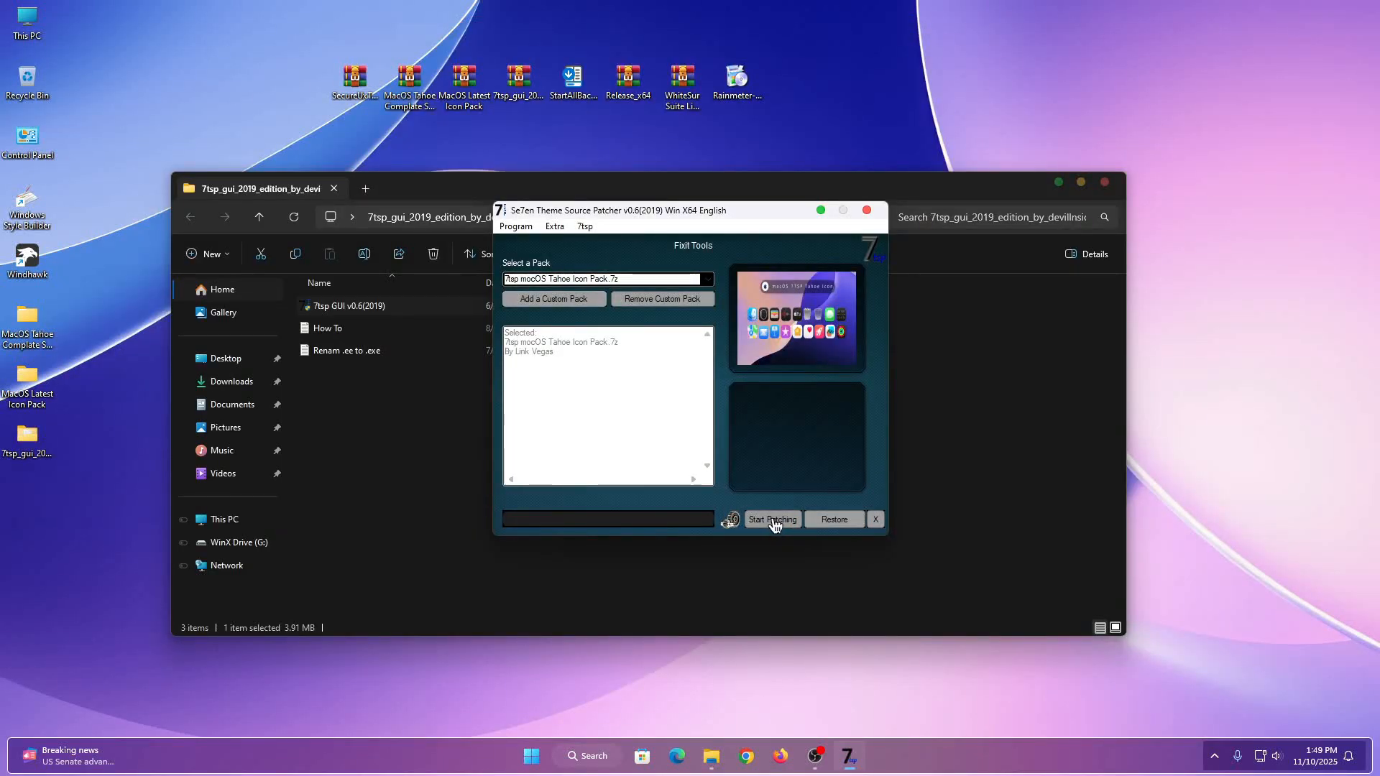
left_click(773, 521)
left_click(685, 449)
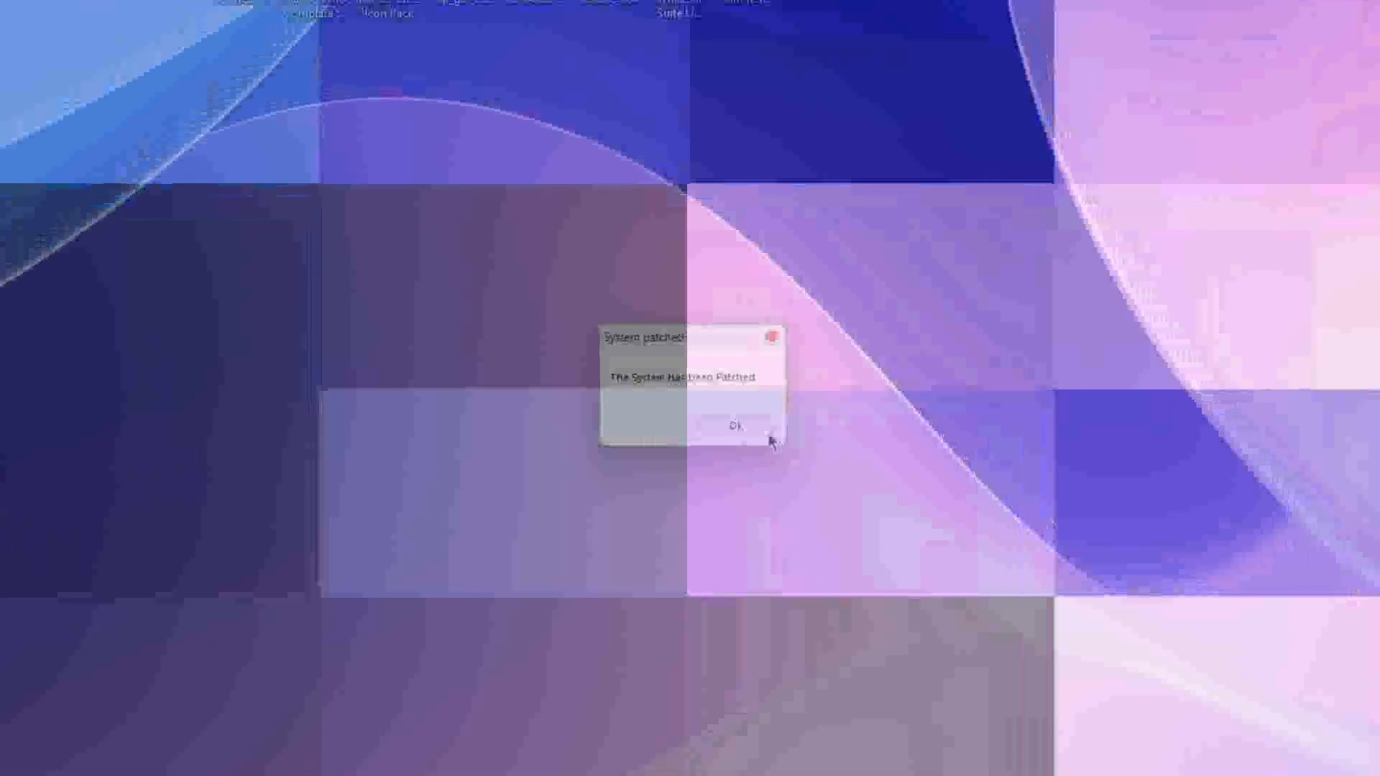
left_click(748, 427)
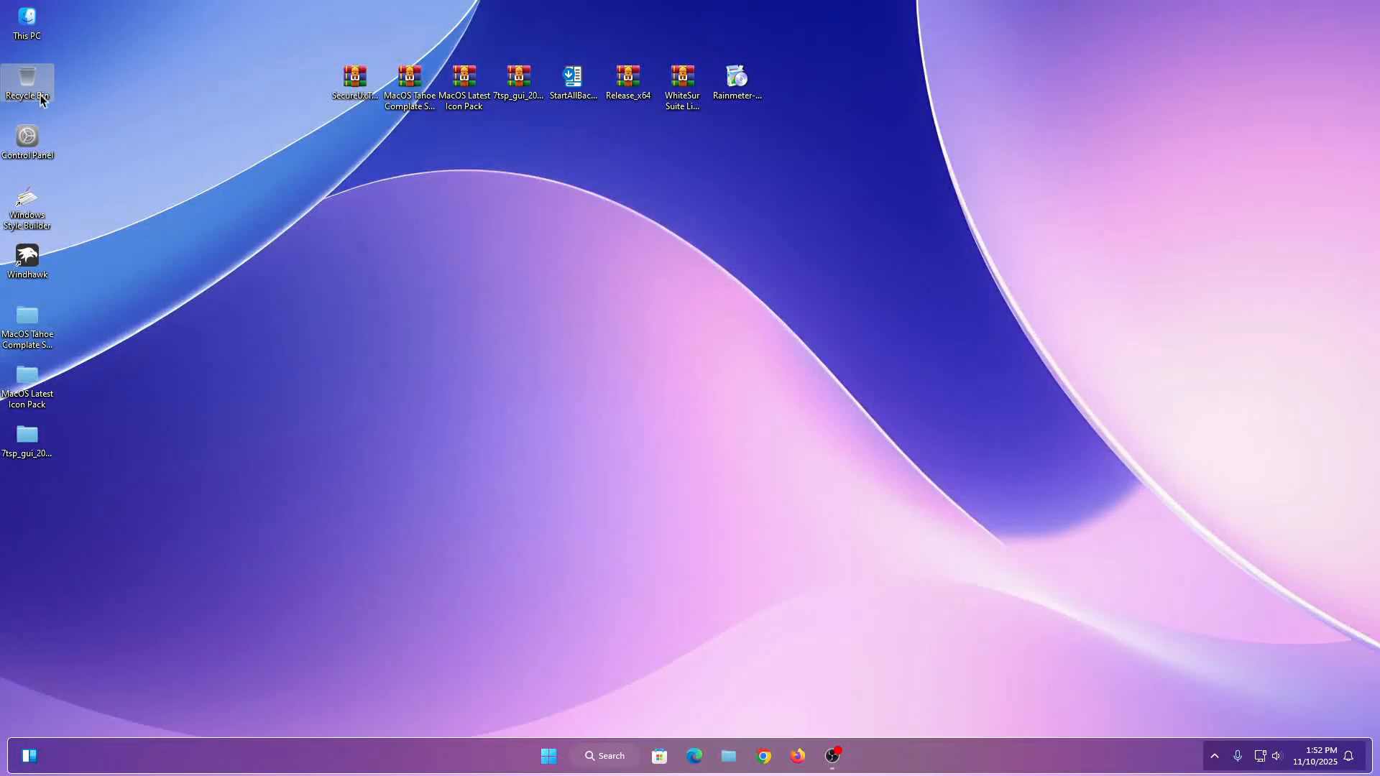
Open This PC and Local Disk (C:) to examine the patched drive and folder icons, and close the window.
right_click(27, 28)
left_click(69, 75)
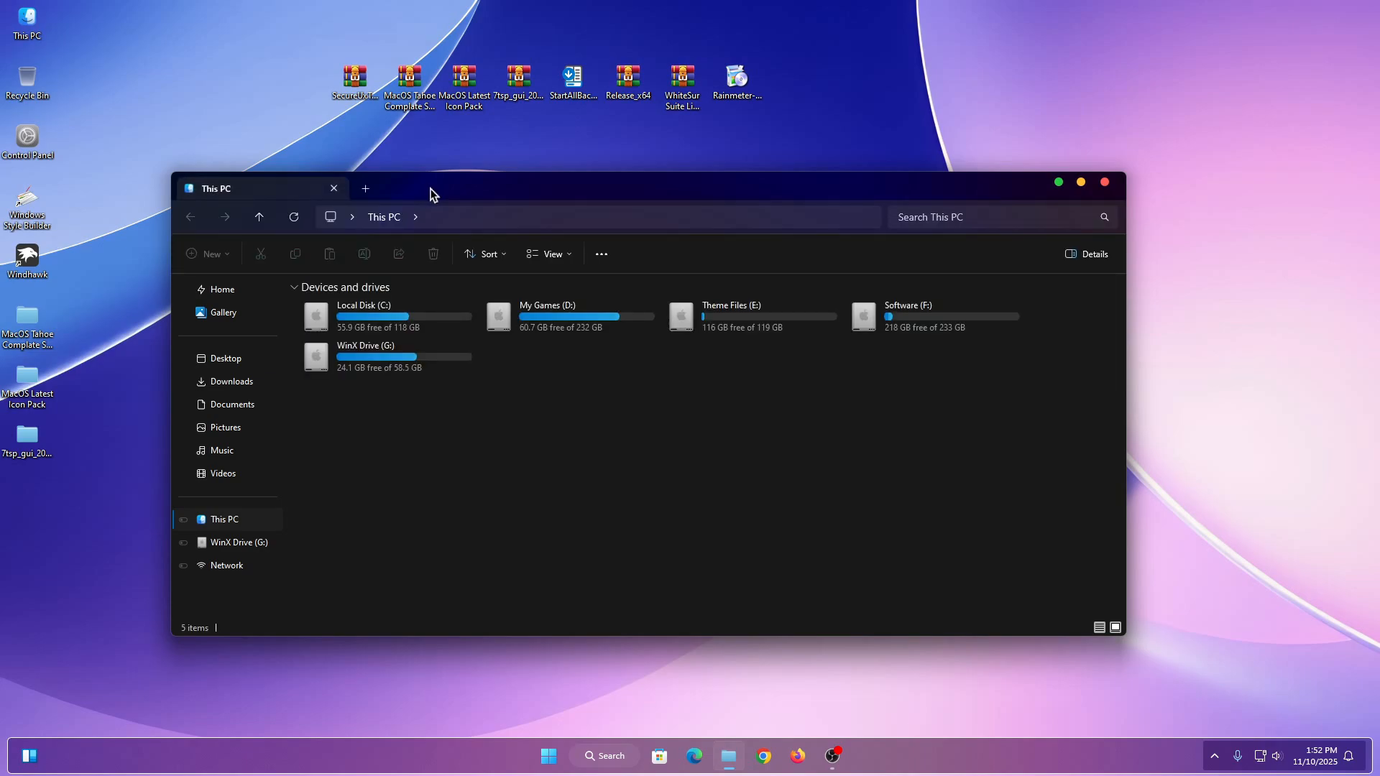
left_click_drag(429, 194, 403, 165)
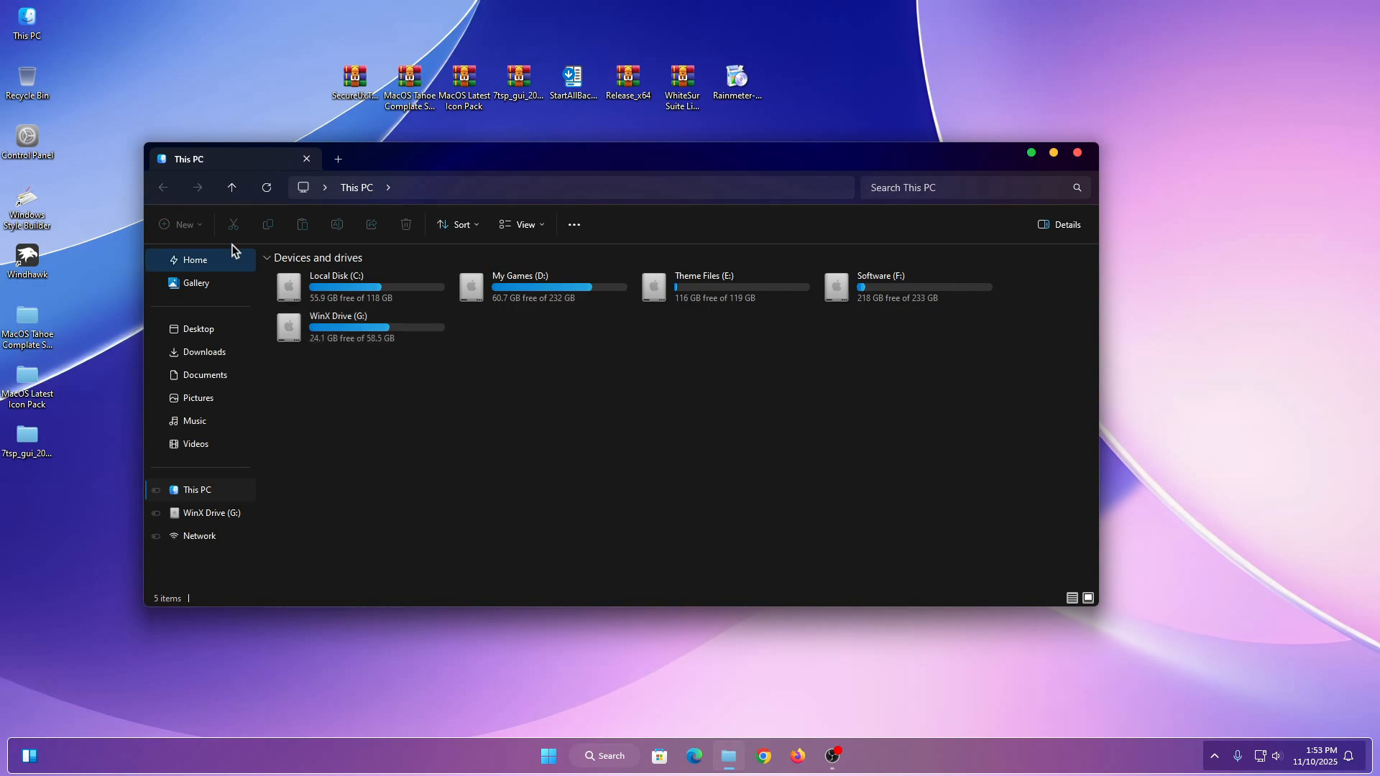
right_click(354, 290)
left_click(405, 332)
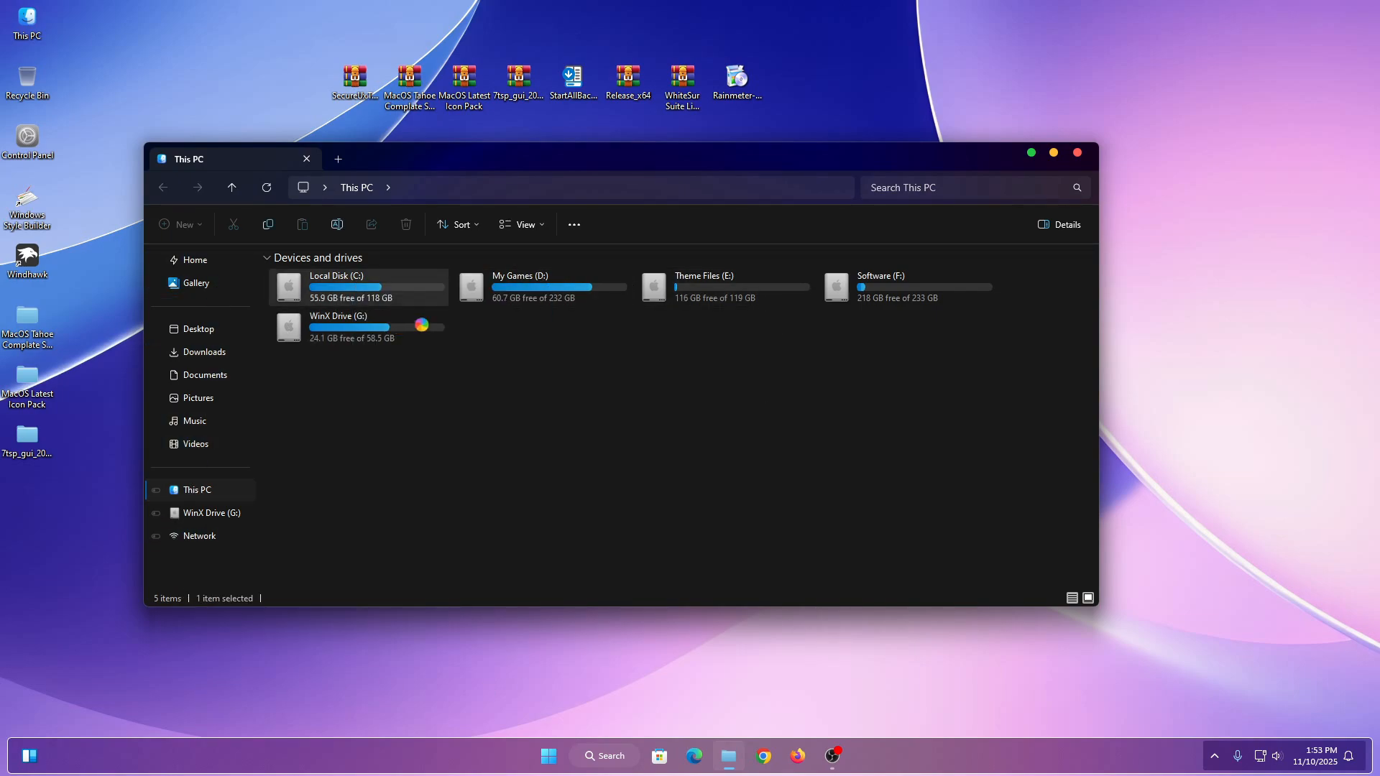
left_click_drag(306, 348, 941, 266)
left_click(1071, 599)
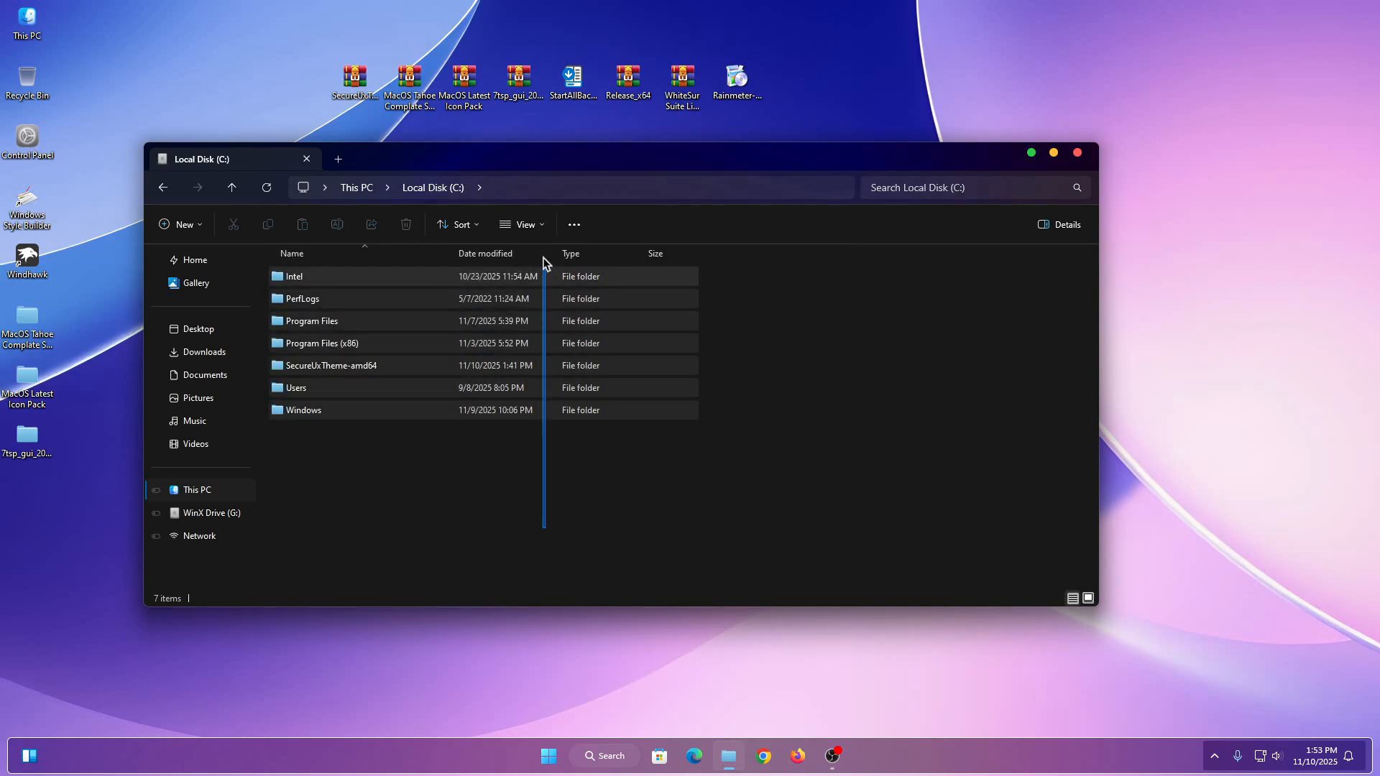
left_click(163, 187)
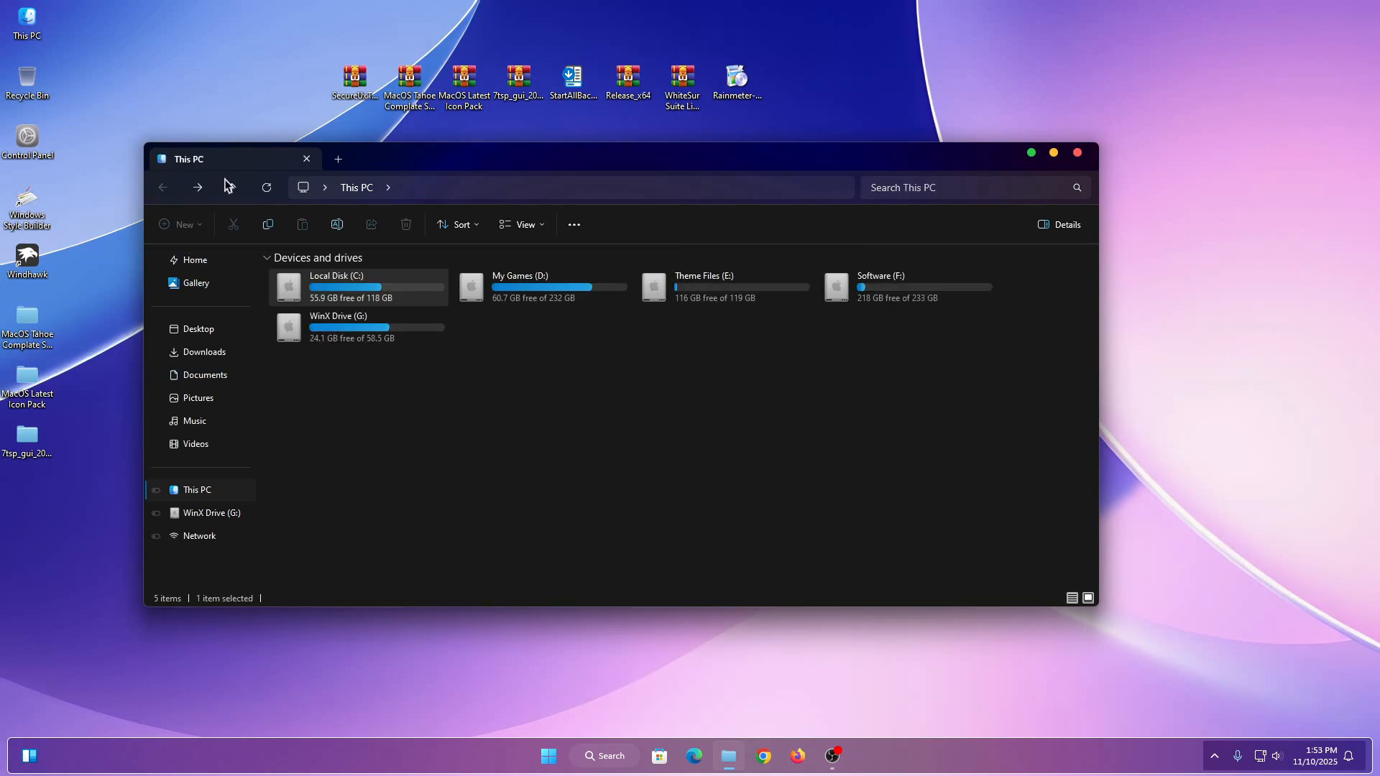
left_click(1076, 153)
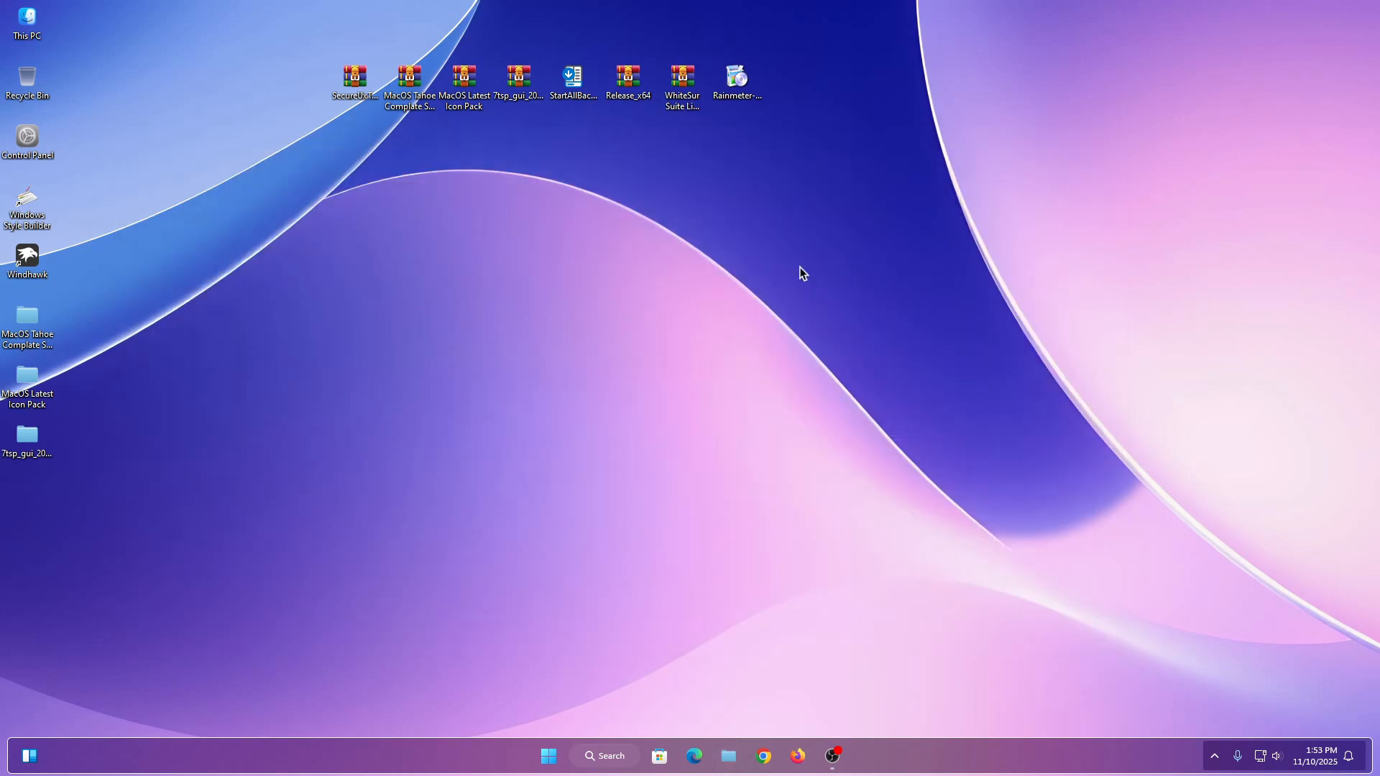
Run the StartAllBack setup as administrator and install it for the current user only.
right_click(580, 94)
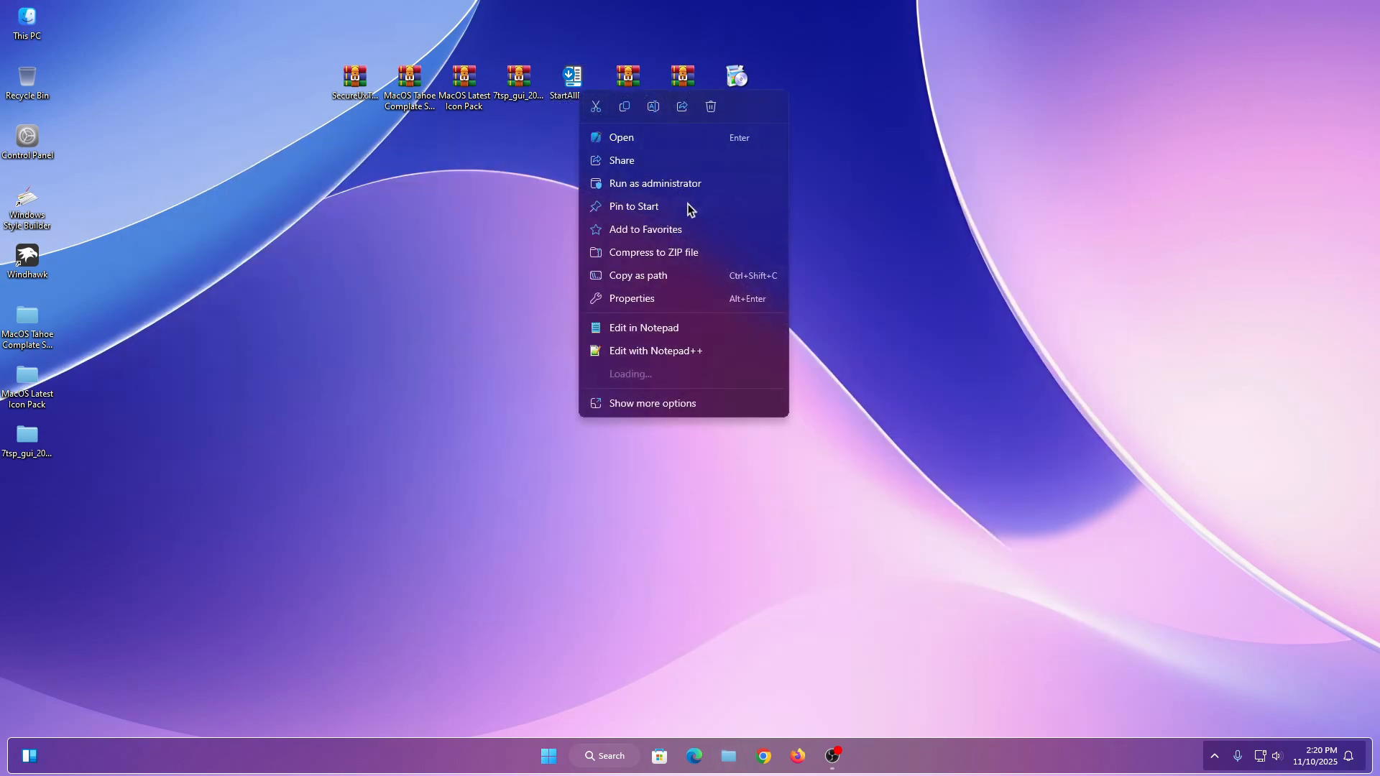
left_click(662, 186)
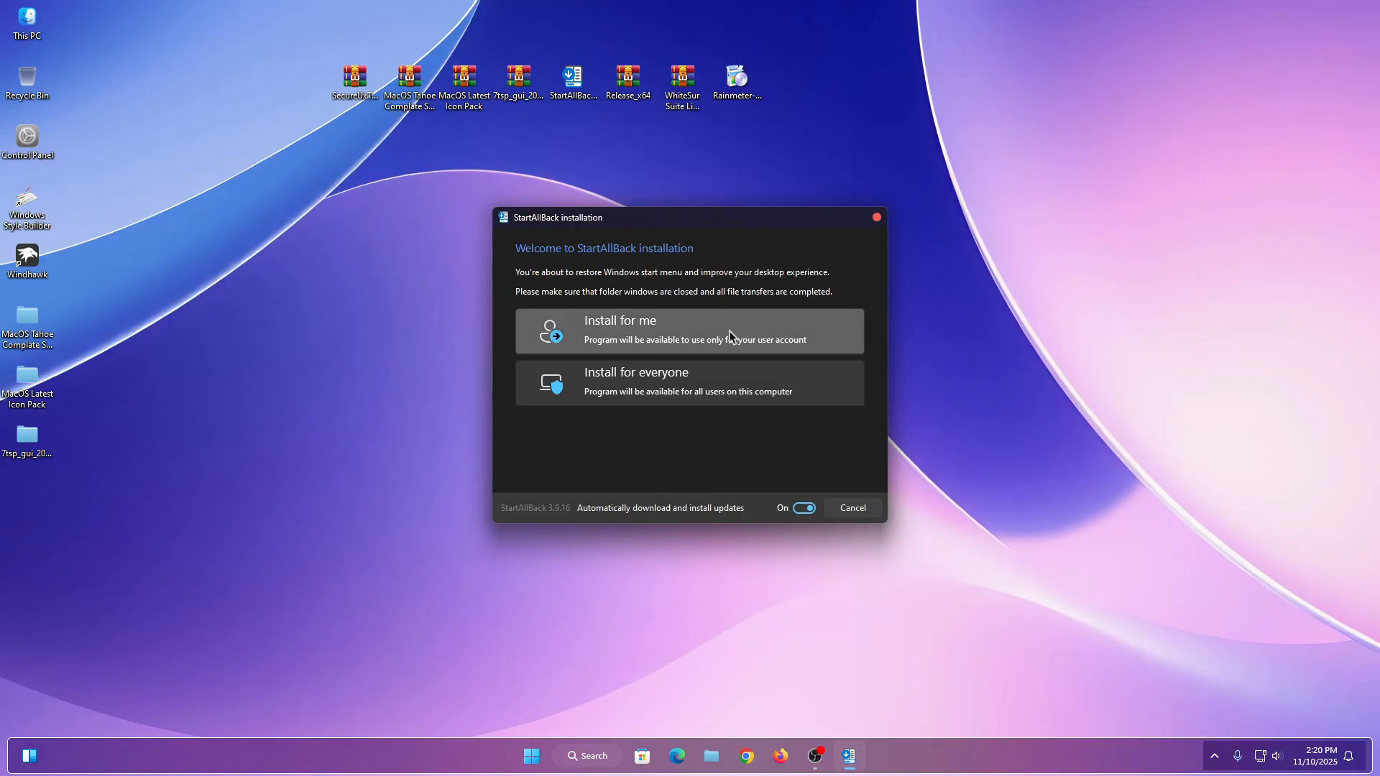
left_click(725, 336)
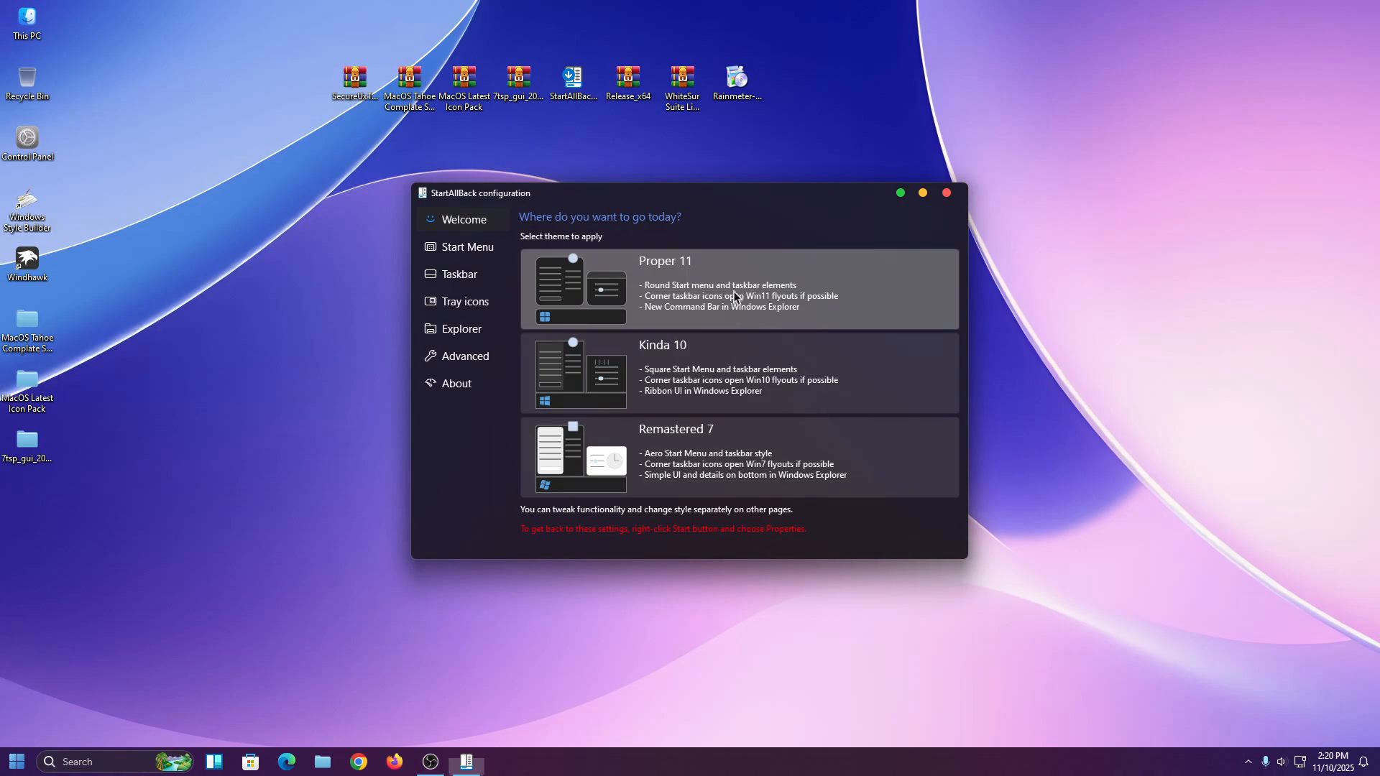
Turn off the enhanced classic start menu and the enhanced classic taskbar in the StartAllBack configuration.
left_click(490, 253)
left_click(945, 246)
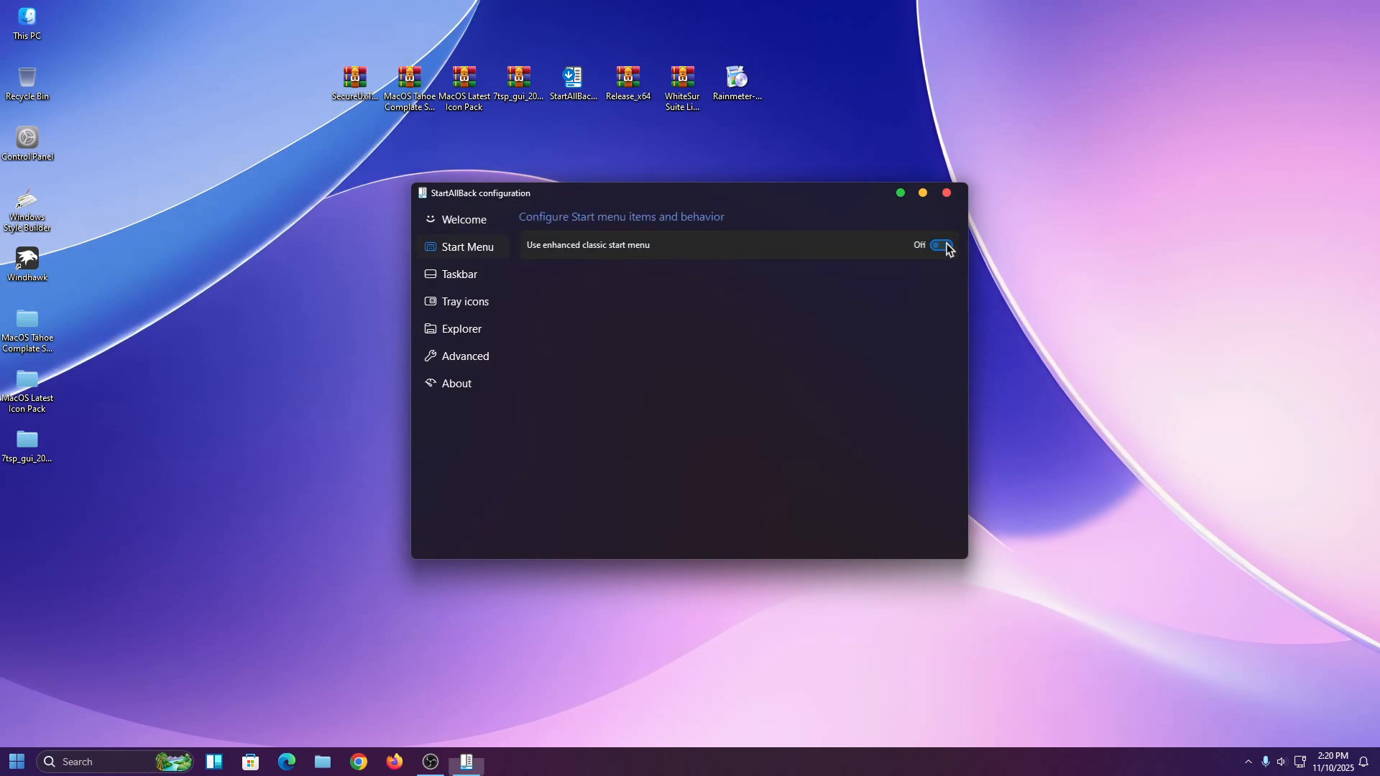
left_click(466, 274)
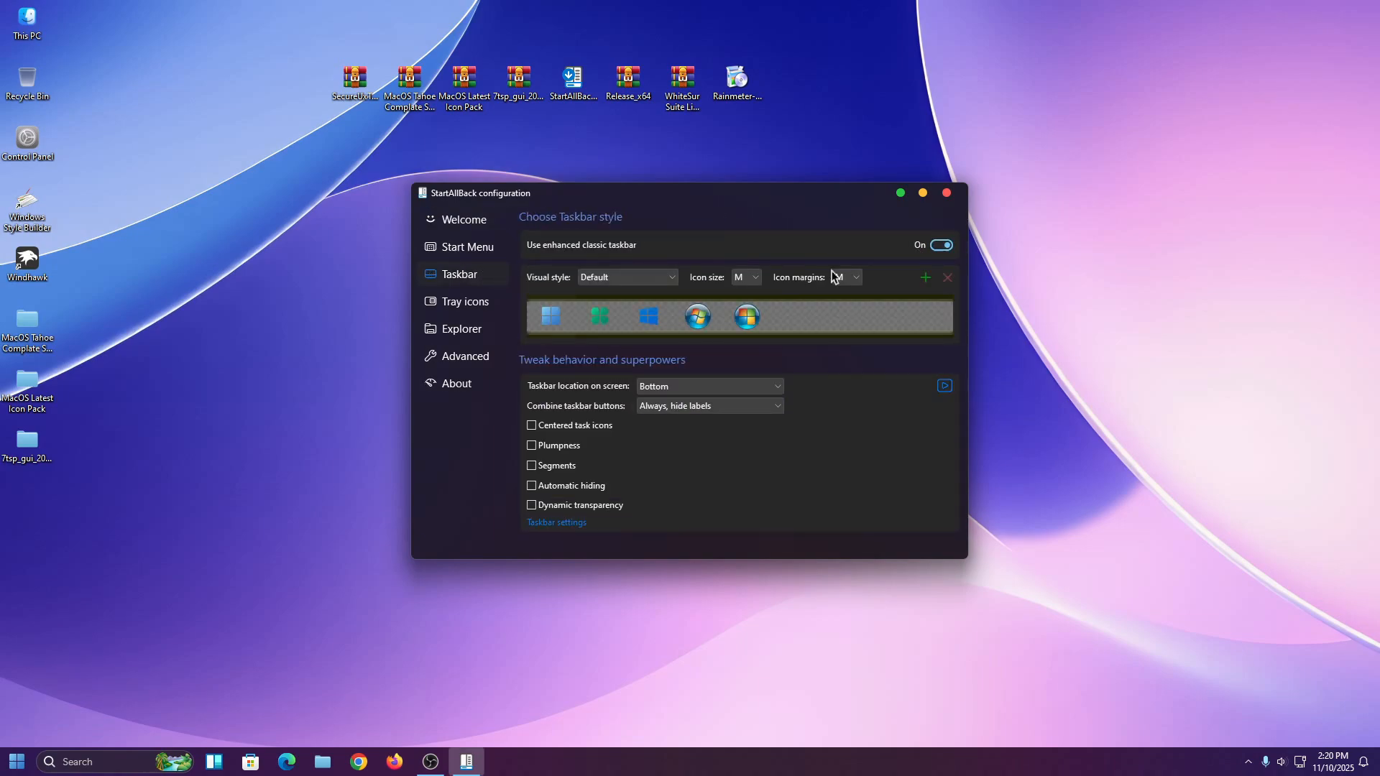
left_click(937, 245)
left_click(914, 283)
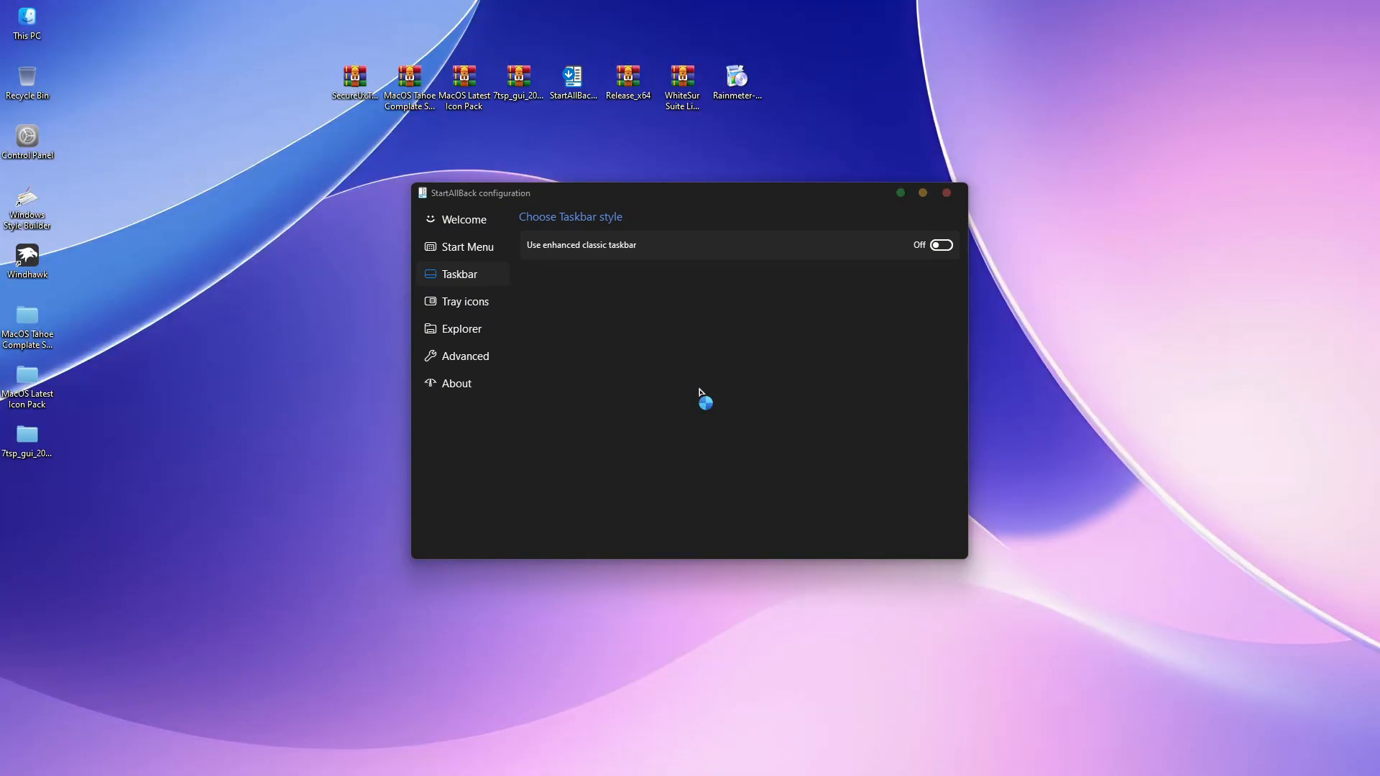
Open This PC to examine the File Explorer layout with StartAllBack installed, and close it.
right_click(85, 85)
right_click(41, 28)
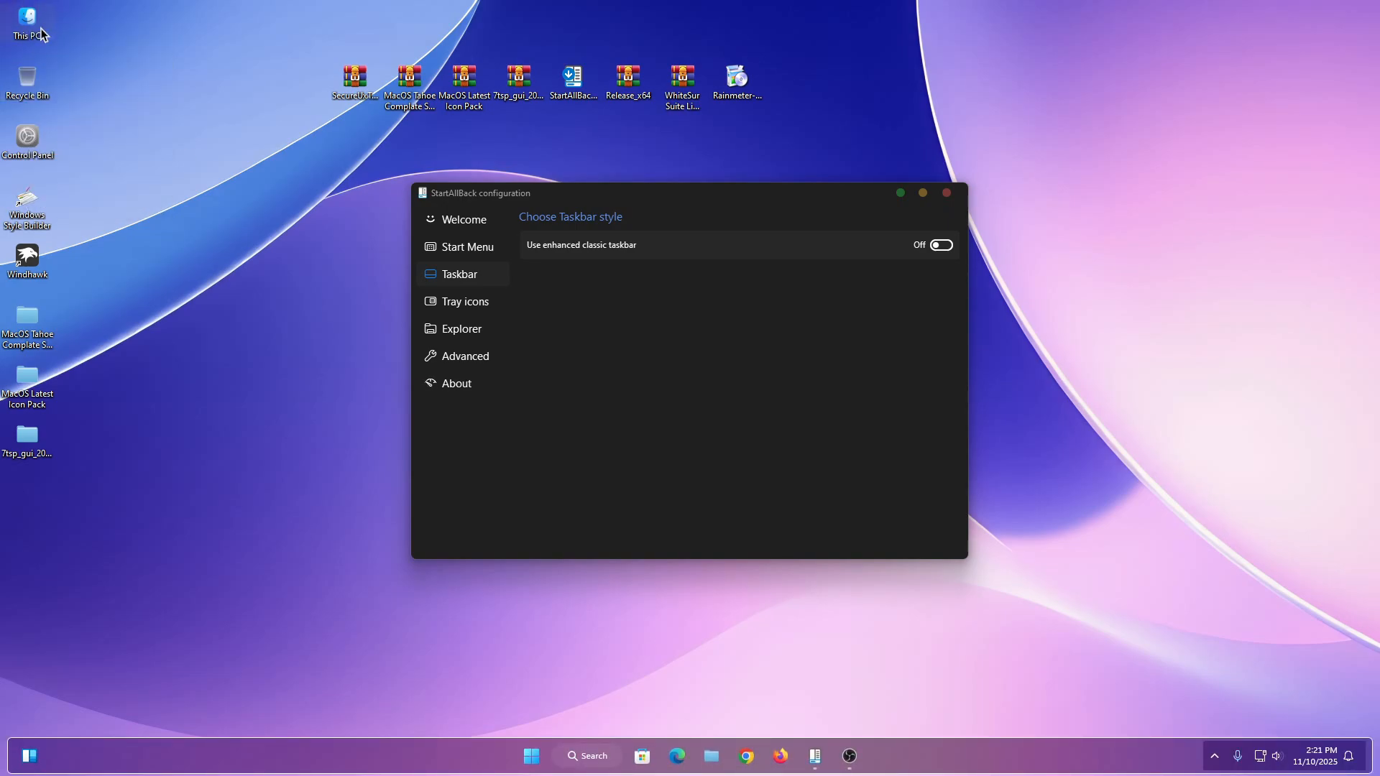
left_click(77, 39)
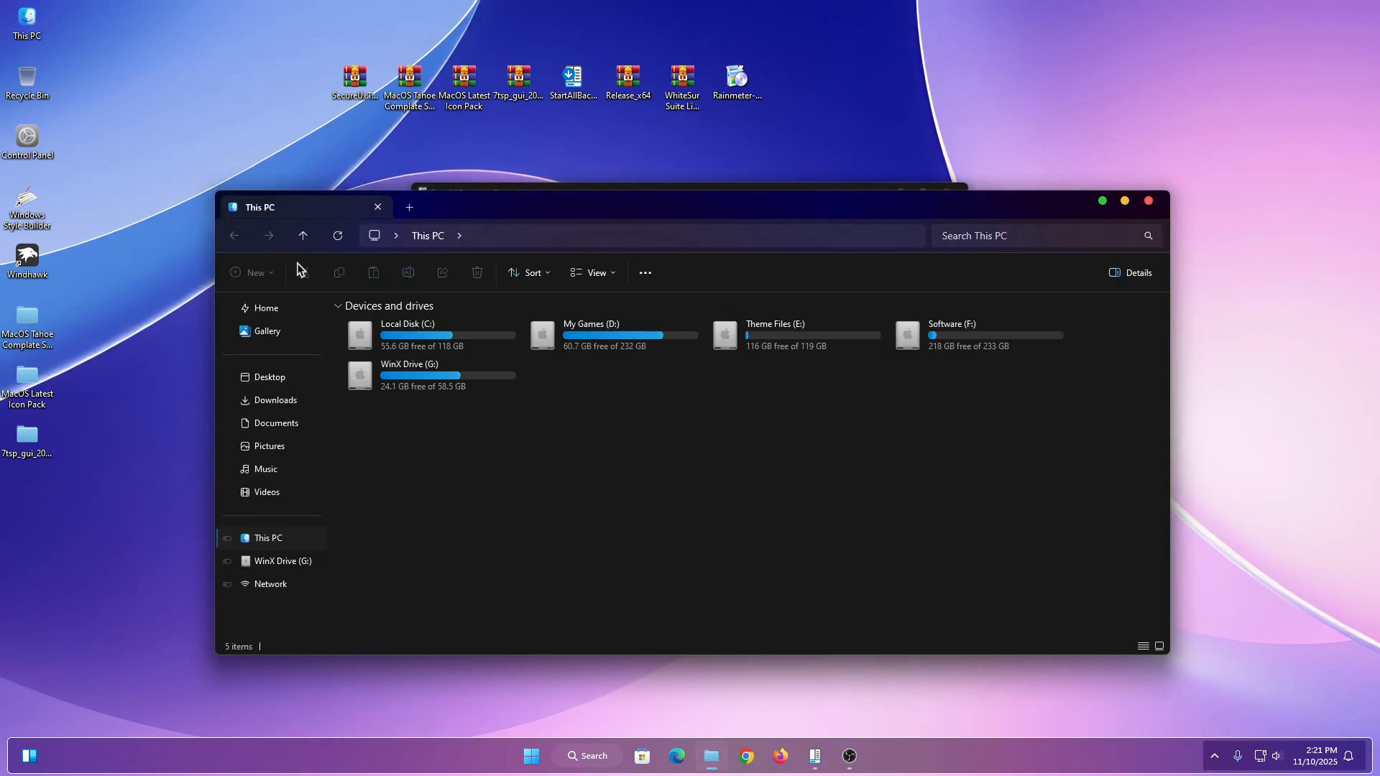
left_click(1148, 200)
Set the StartAllBack Explorer style to Win7 Command Bar.
left_click(464, 305)
left_click(471, 332)
left_click(823, 287)
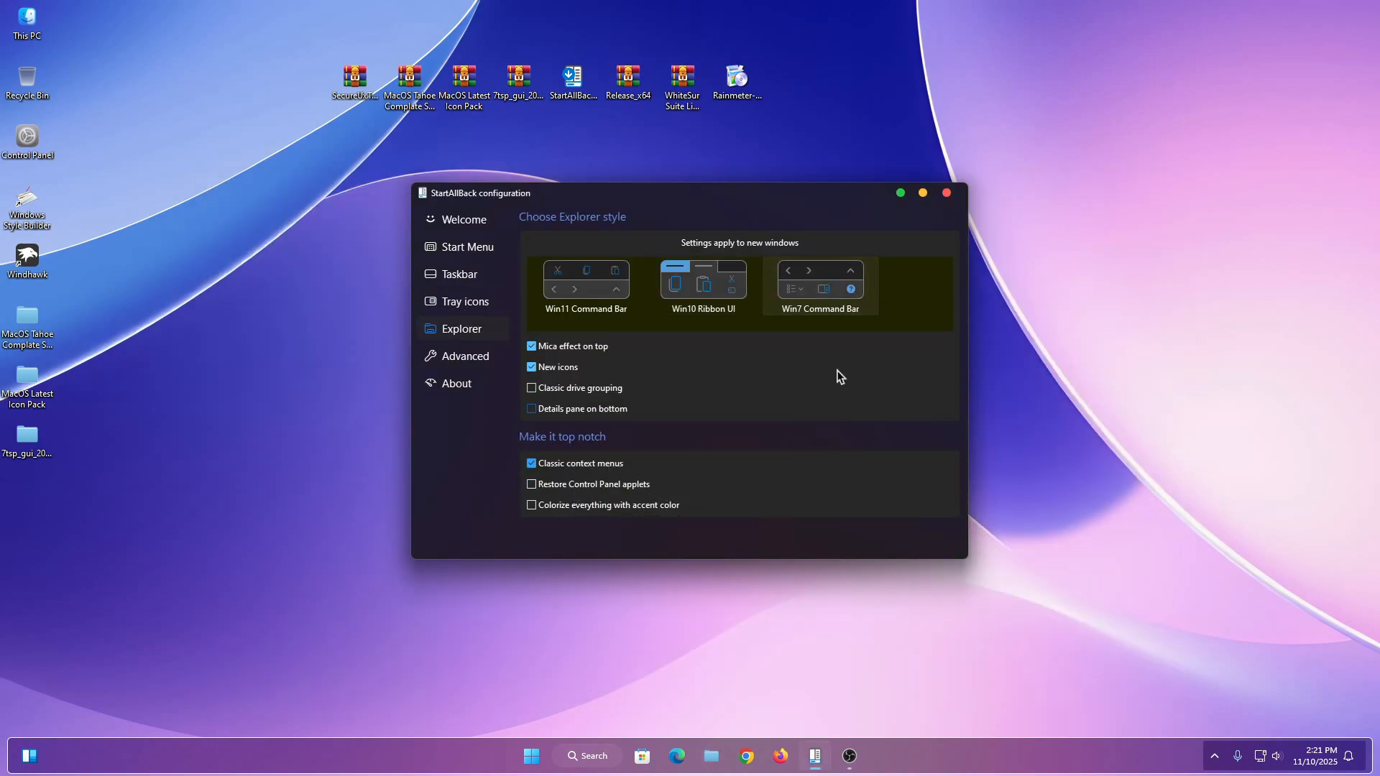
Close the StartAllBack configuration and reopen This PC in new windows to examine the changed File Explorer layout.
left_click(947, 193)
right_click(15, 25)
left_click(54, 30)
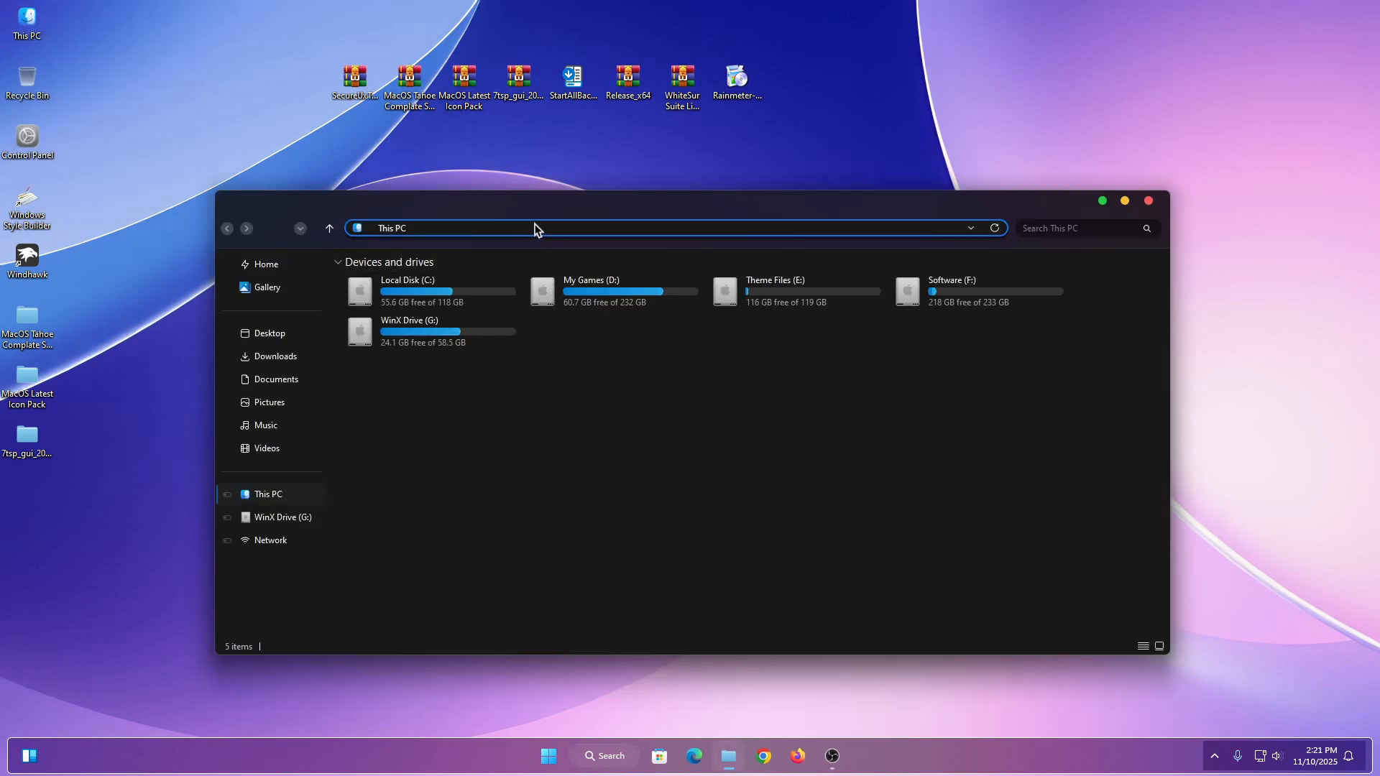
left_click_drag(572, 213, 588, 221)
left_click(1143, 210)
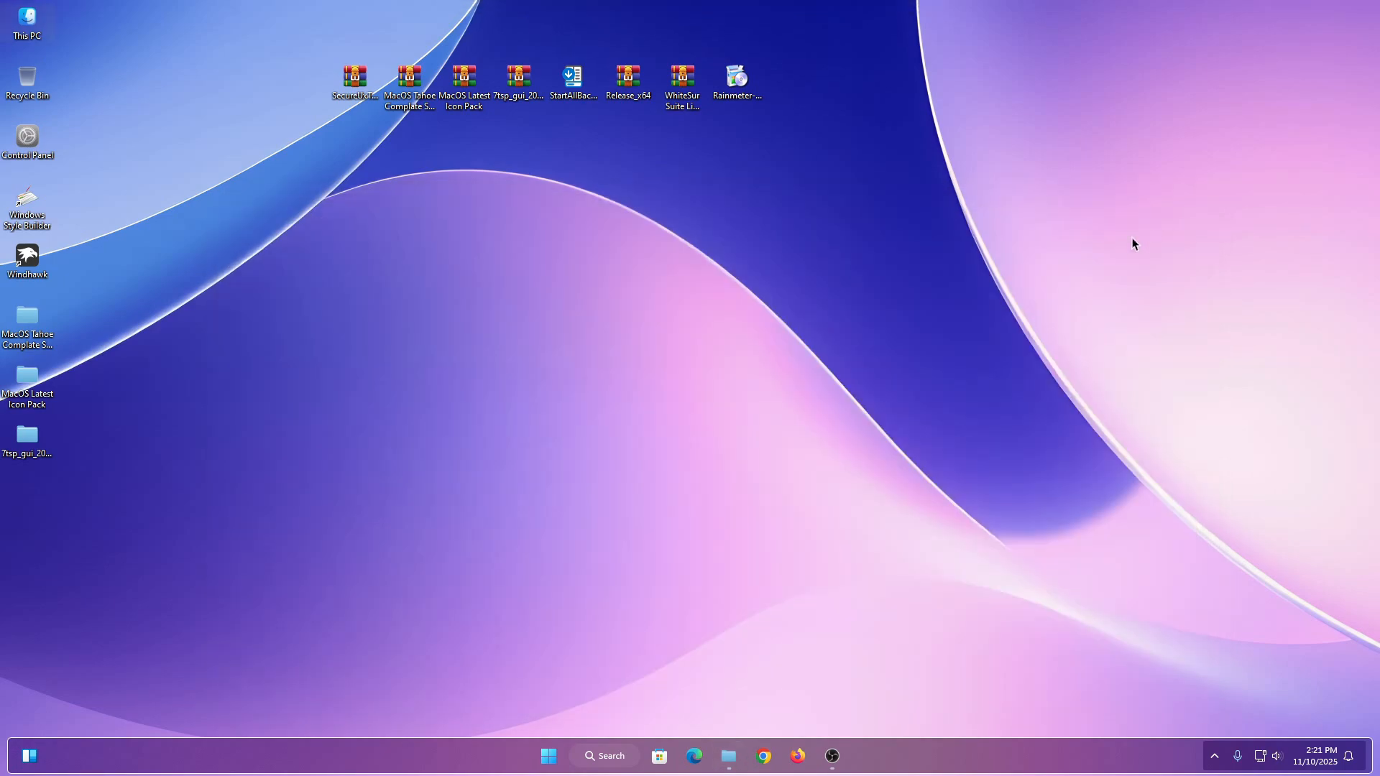
right_click(40, 28)
left_click(56, 32)
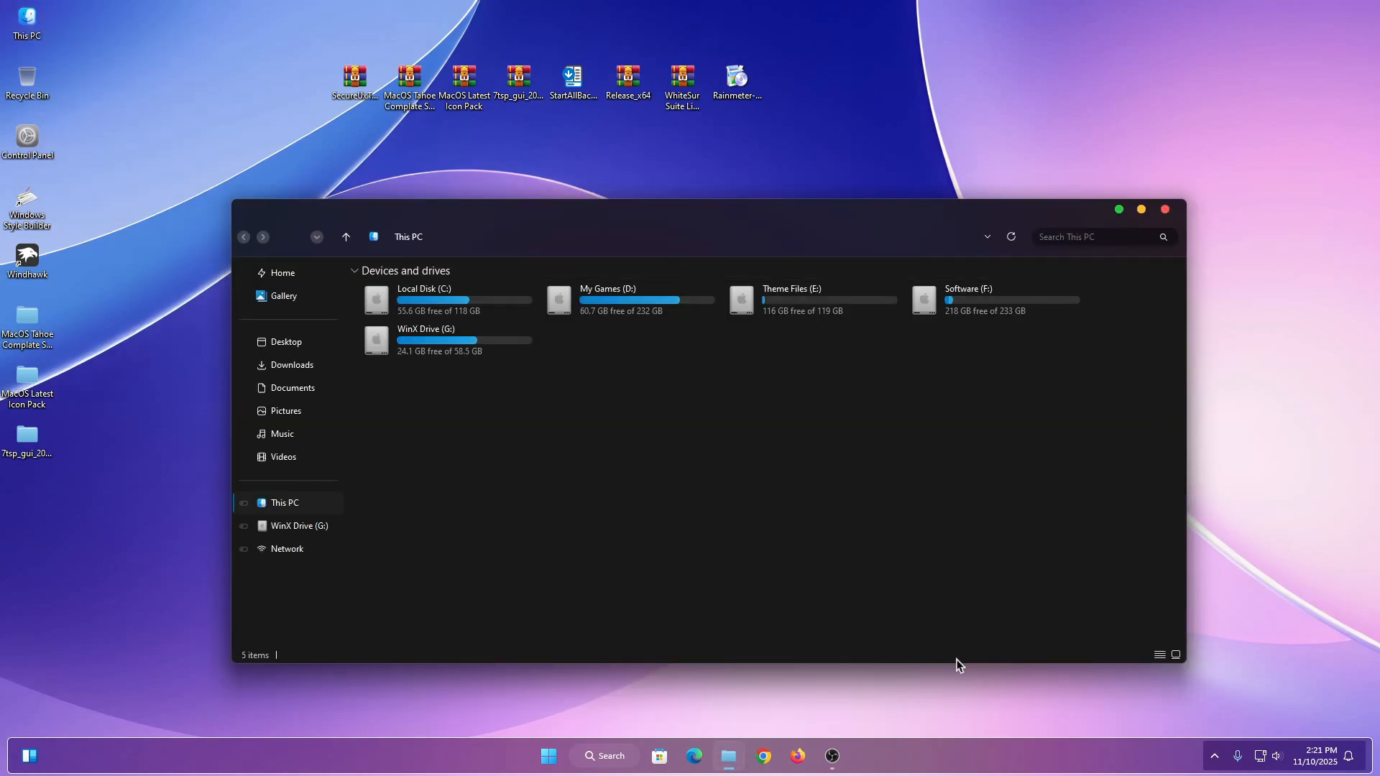
left_click(1165, 211)
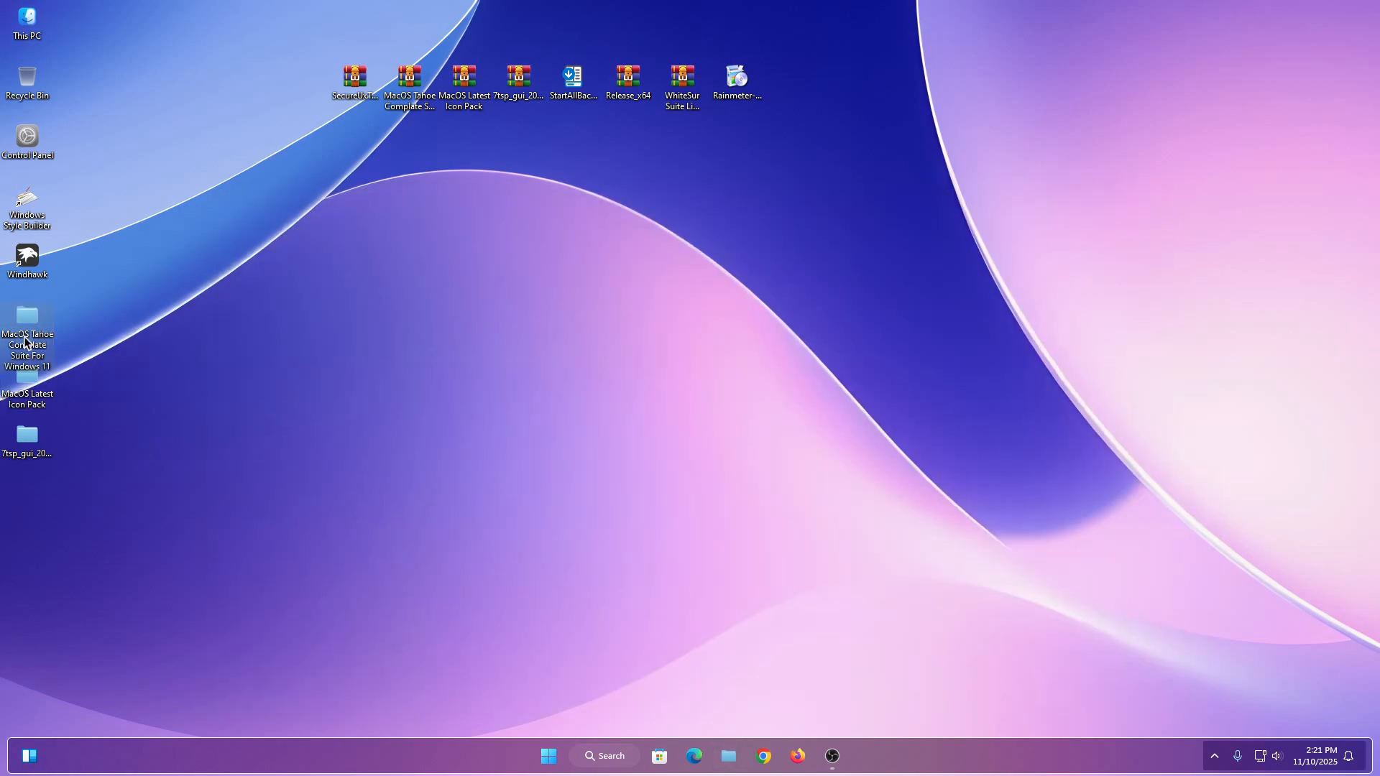
Open the Extras folder inside the nested MacOS Tahoe Complate Suite For Windows 11 folder.
right_click(49, 351)
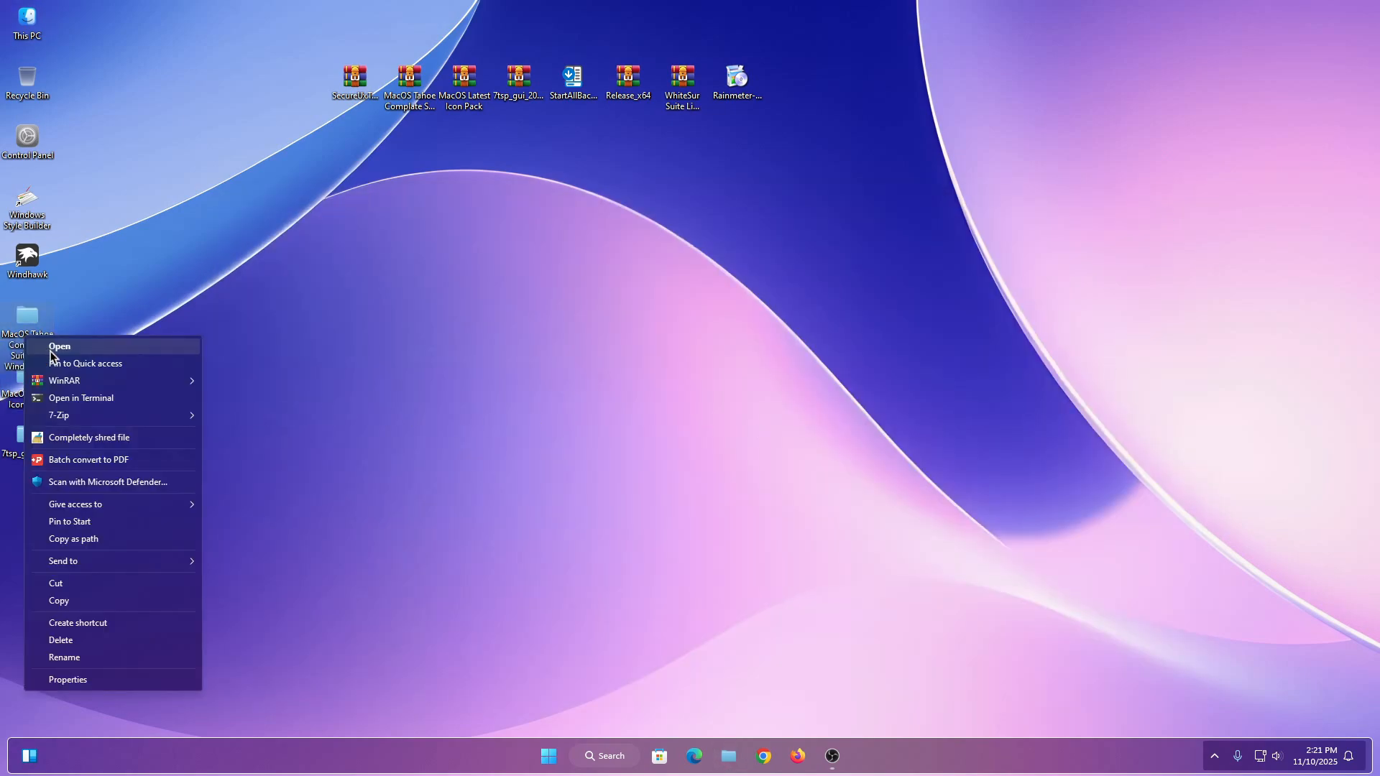
left_click(60, 347)
right_click(405, 298)
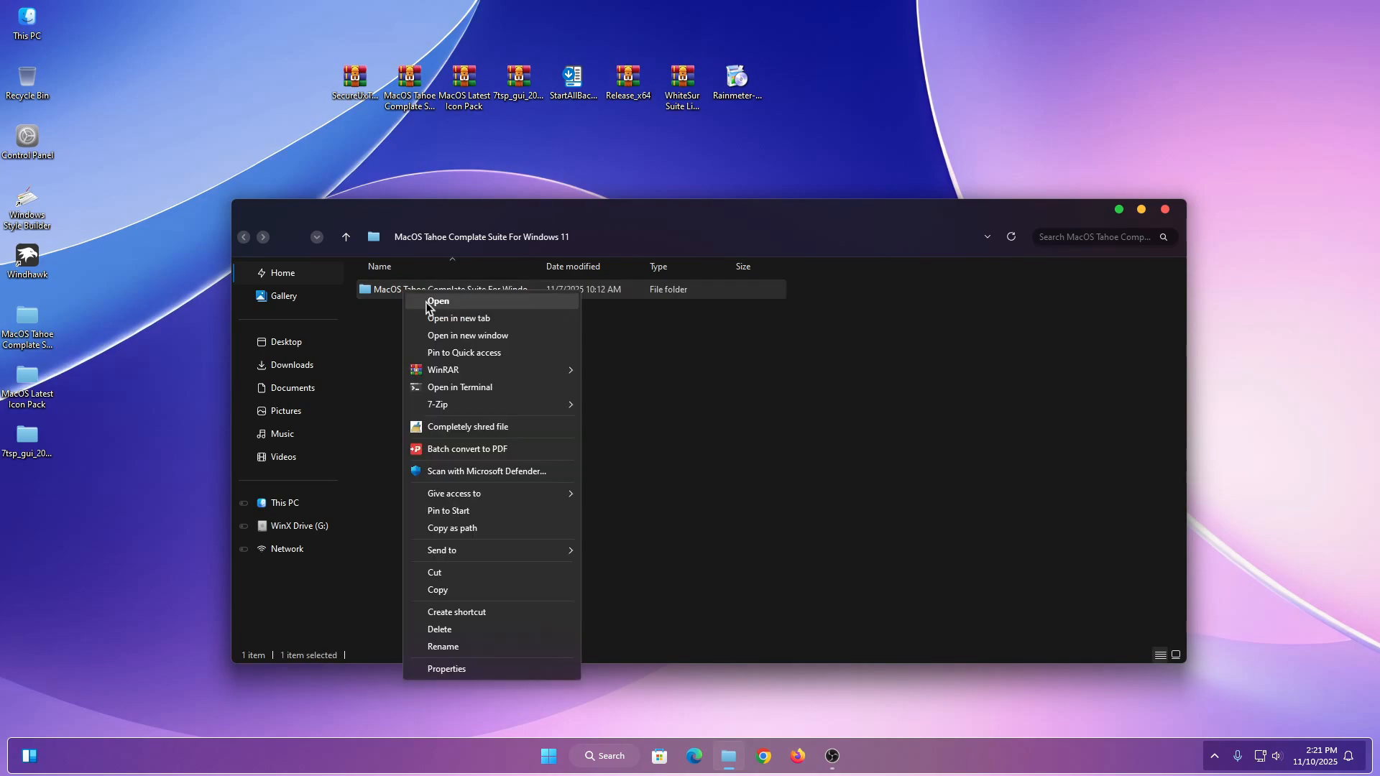
left_click(430, 301)
right_click(400, 290)
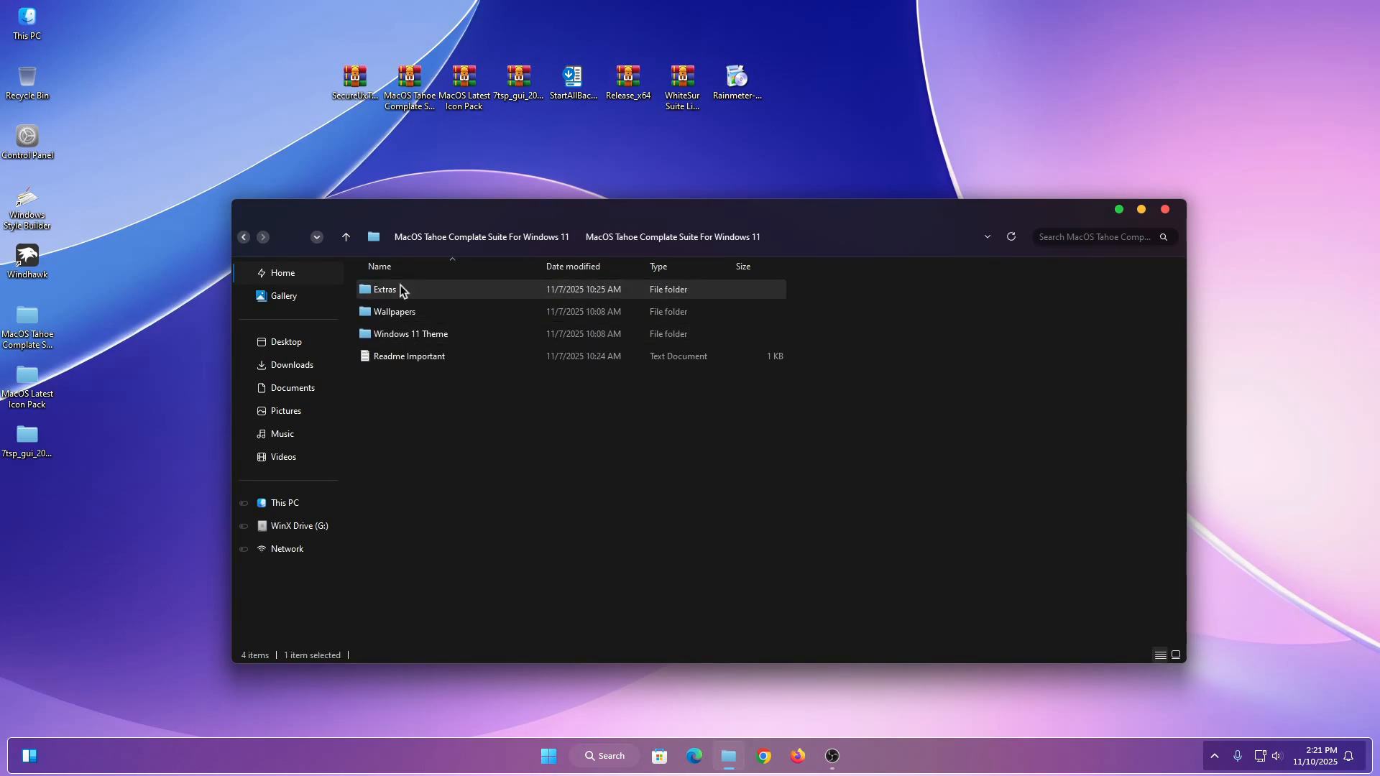
left_click(433, 294)
Run leftsider as administrator from the Leftsider V1.02 folder inside Left Sider.
right_click(395, 297)
left_click(413, 302)
left_click(406, 292)
right_click(406, 291)
left_click(423, 301)
left_click(381, 290)
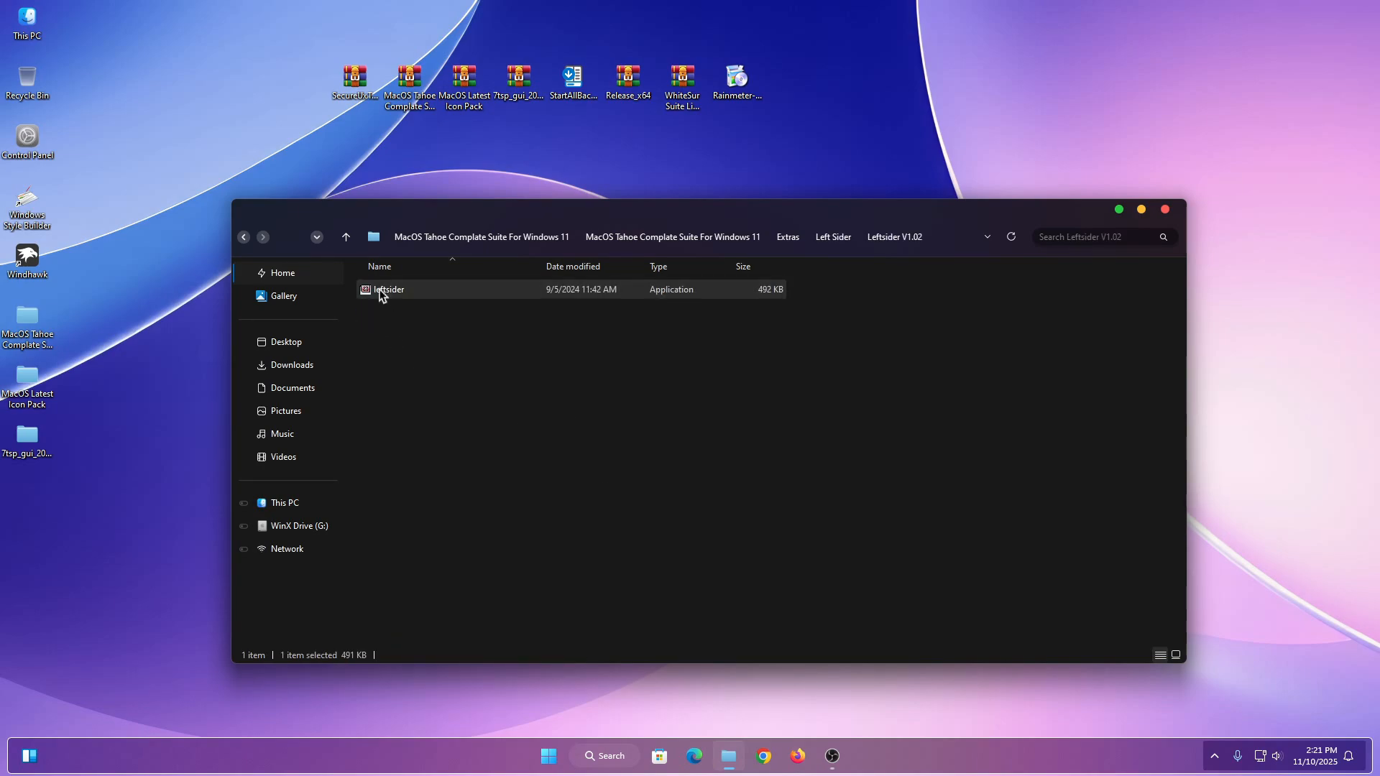
right_click(381, 290)
left_click(460, 317)
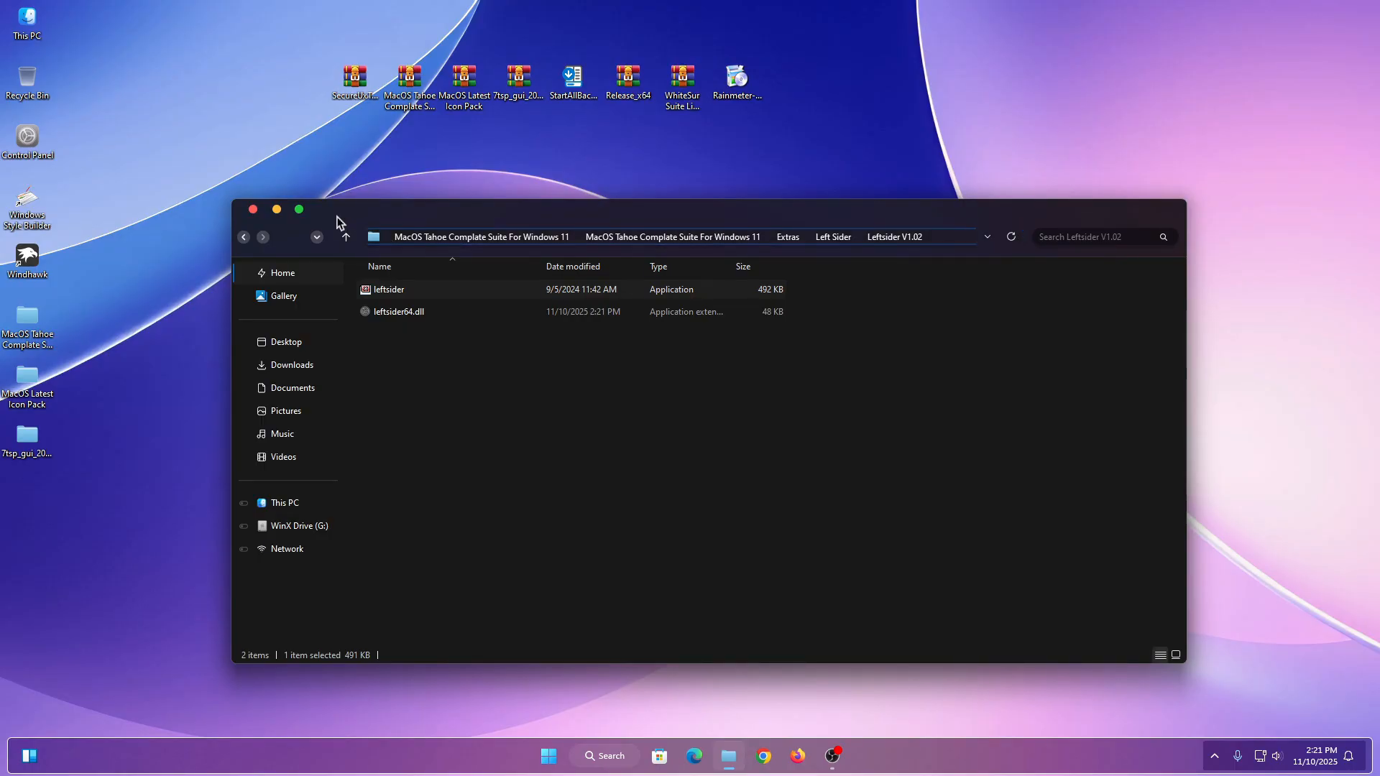
Test maximizing, restoring and minimizing the Explorer window with its relocated title-bar controls, and close it.
left_click(300, 209)
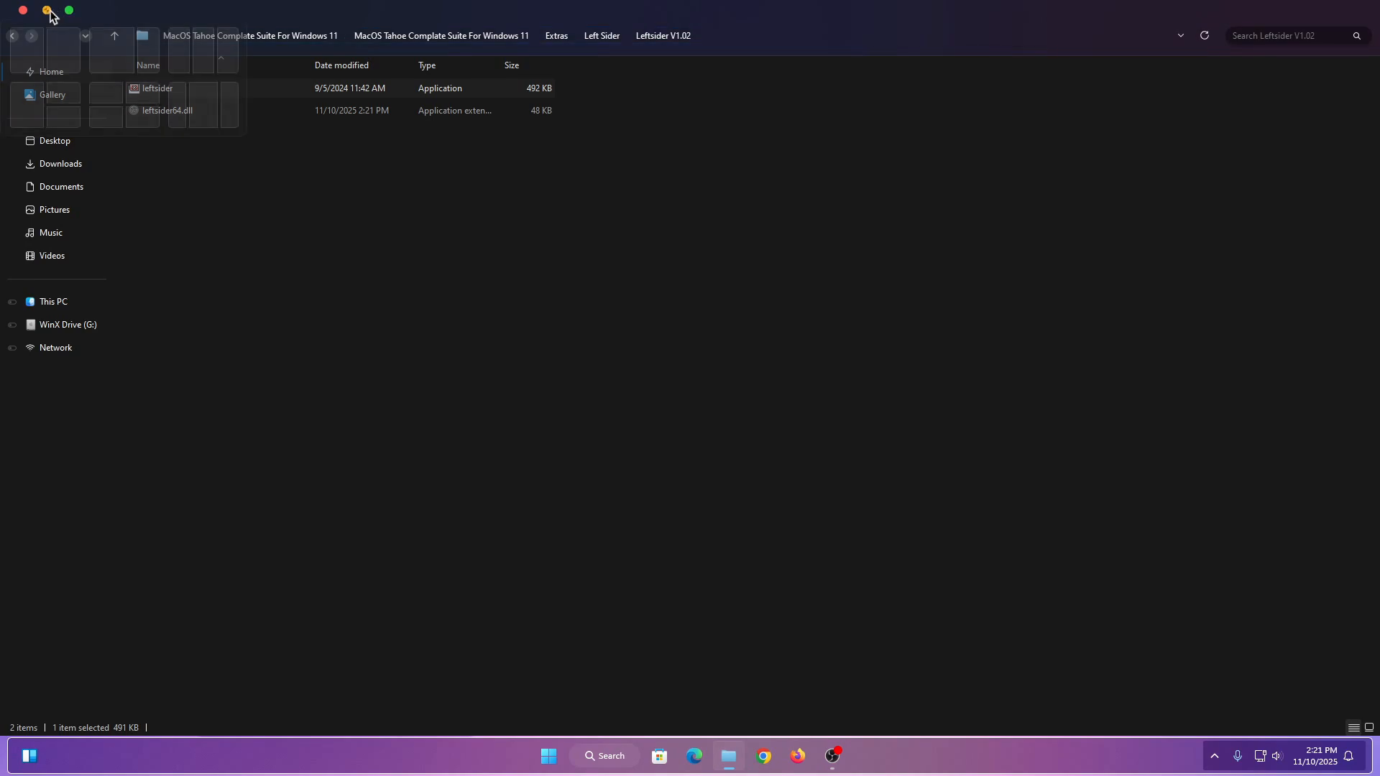
left_click(69, 10)
left_click(305, 207)
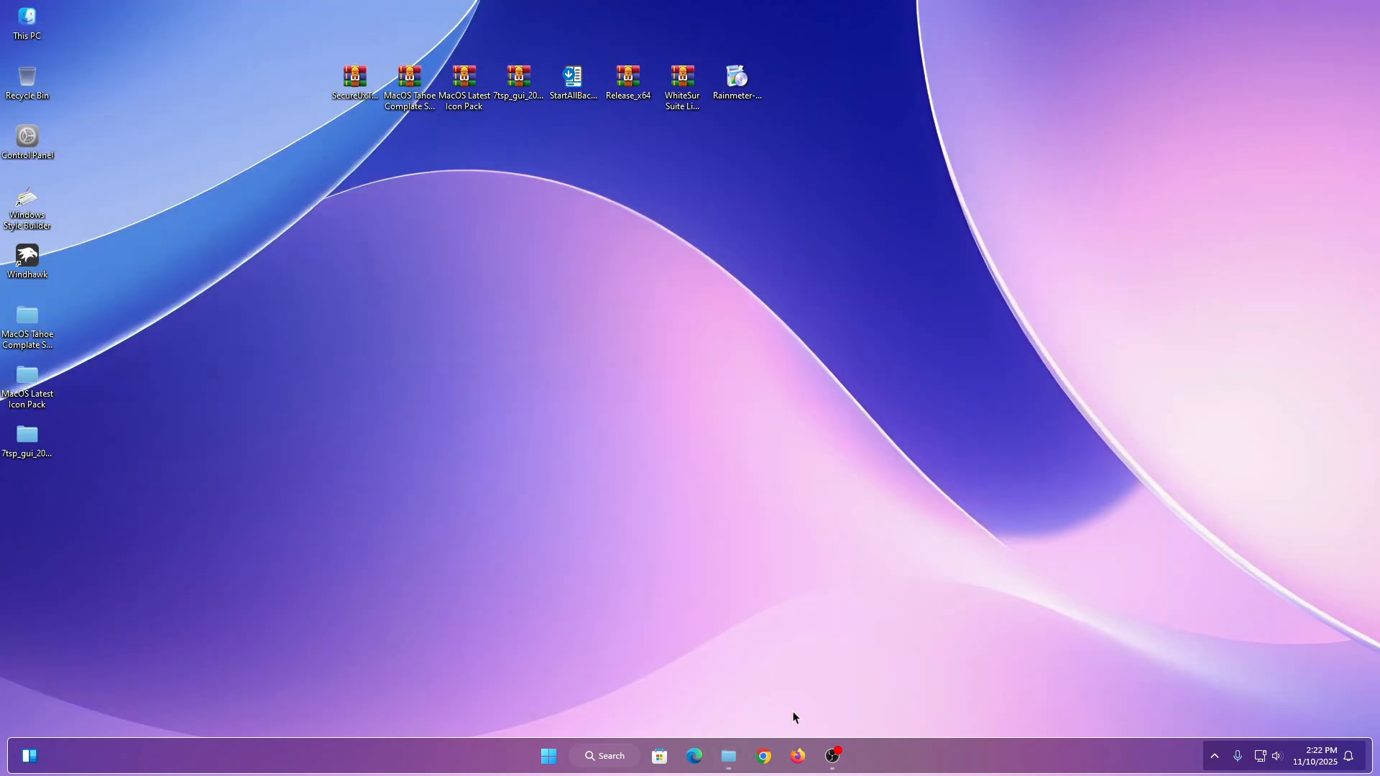
left_click(731, 756)
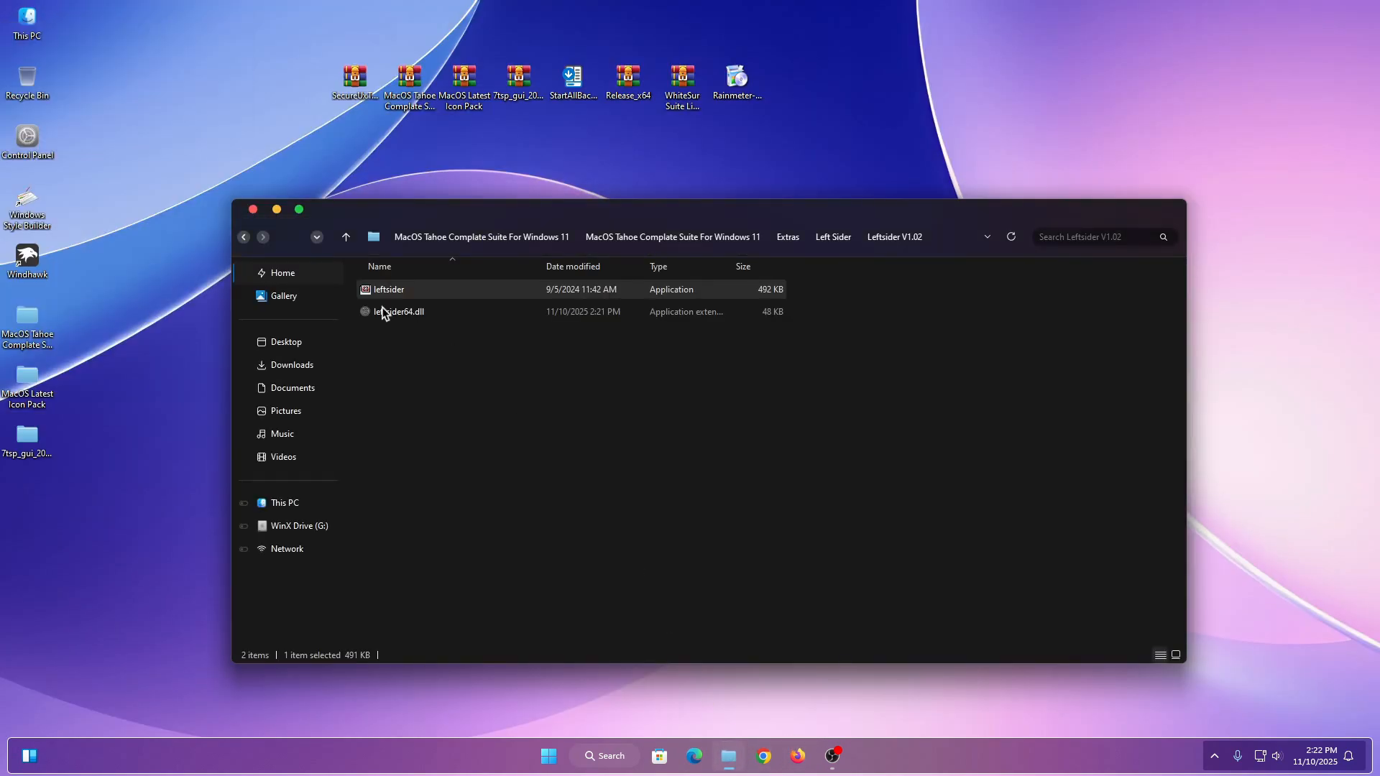
left_click(257, 216)
Extract the Release_x64 archive with WinRAR into a Release_x64 folder on the desktop.
right_click(630, 85)
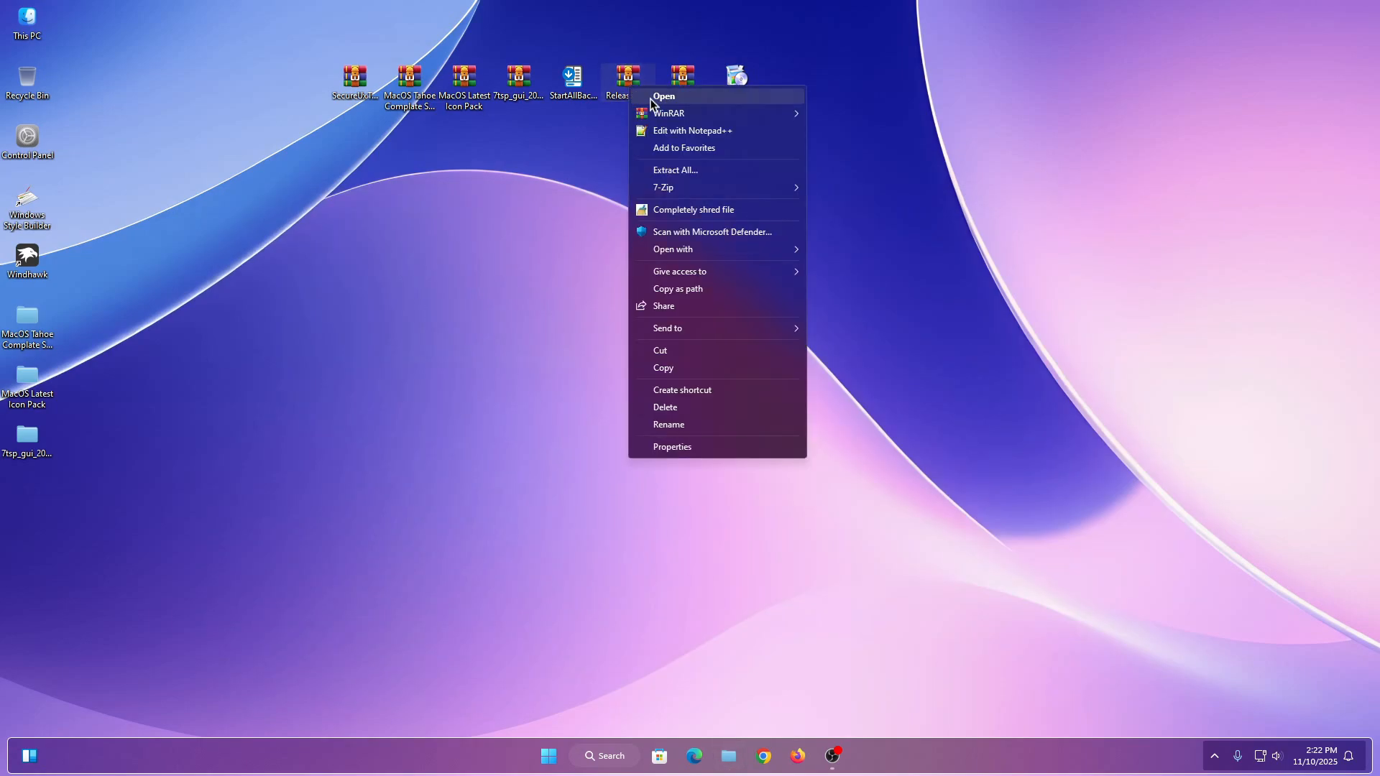
mouse_move(699, 115)
left_click(816, 138)
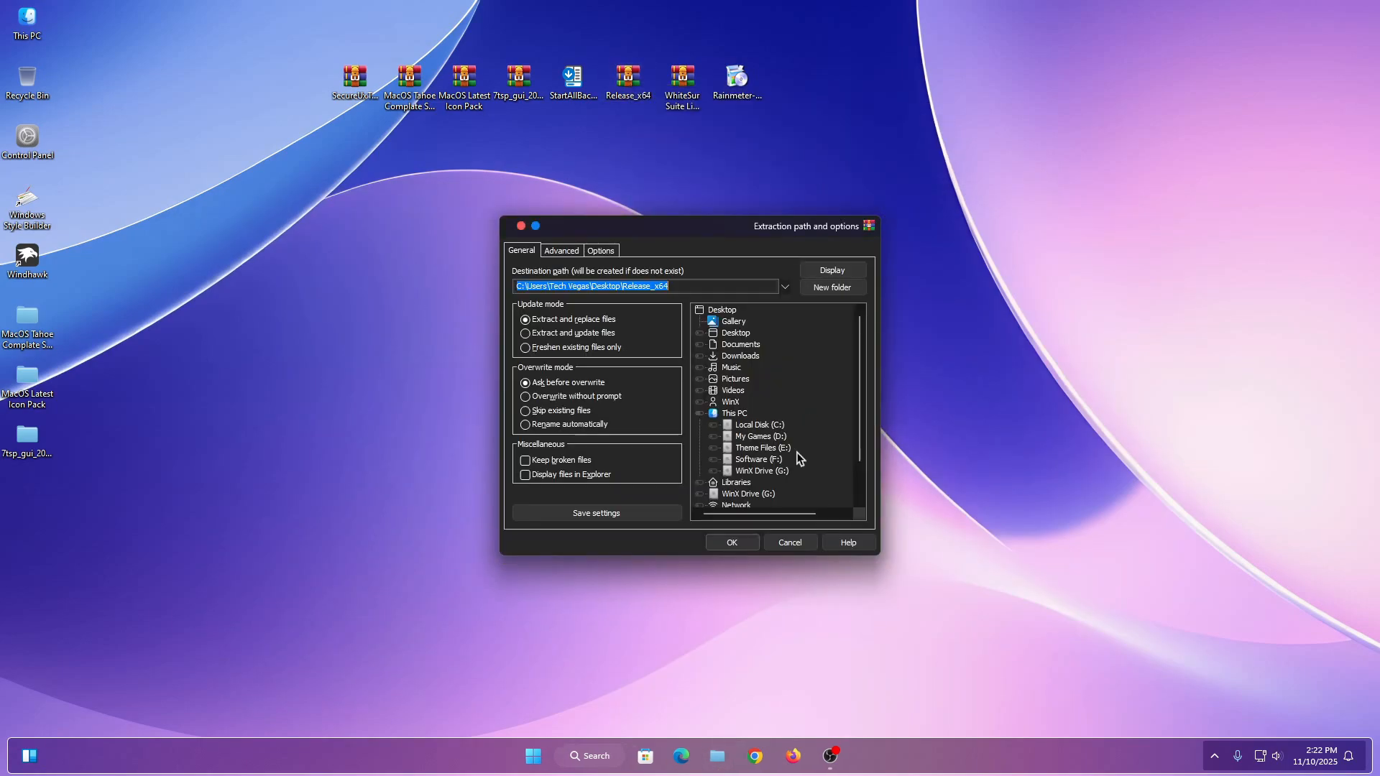
left_click(729, 544)
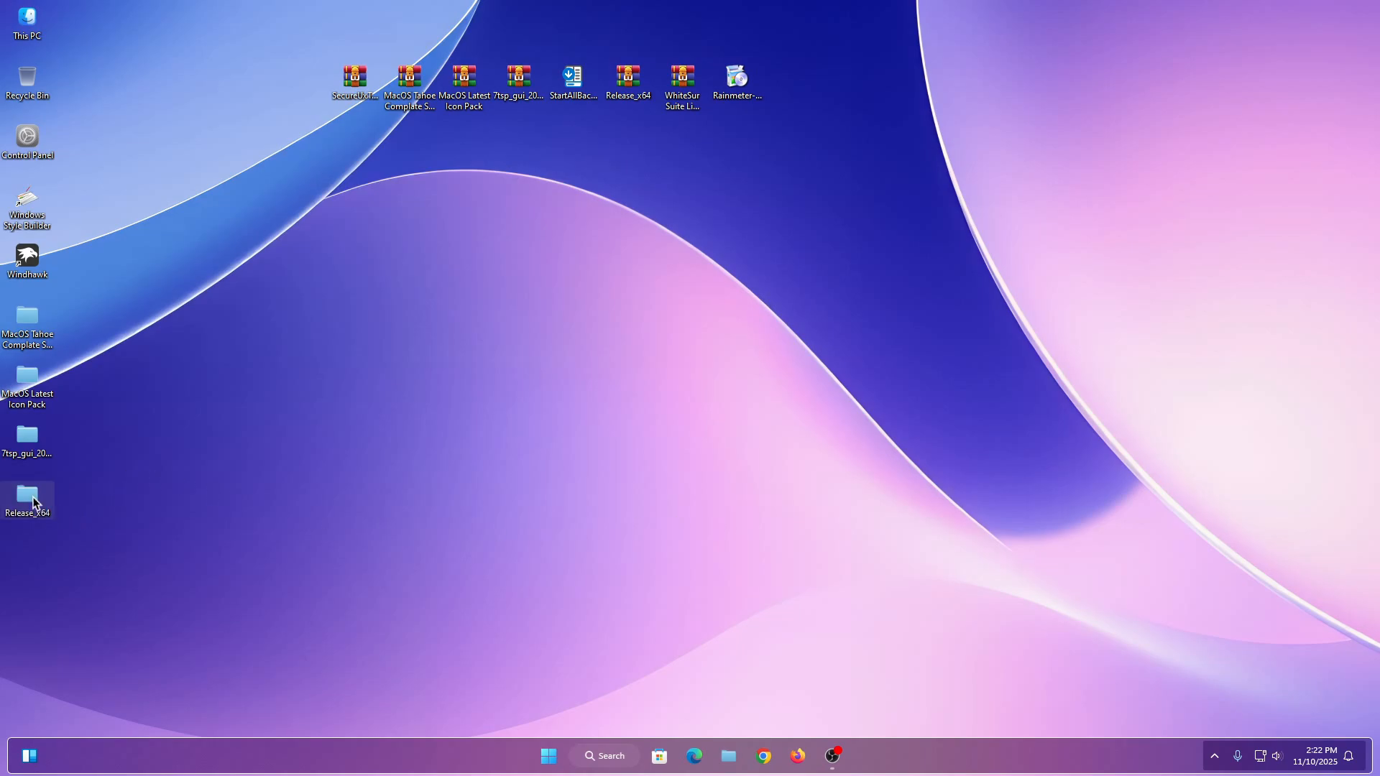
Move the extracted Release_x64 folder from the desktop to the root of Local Disk (C:).
right_click(34, 501)
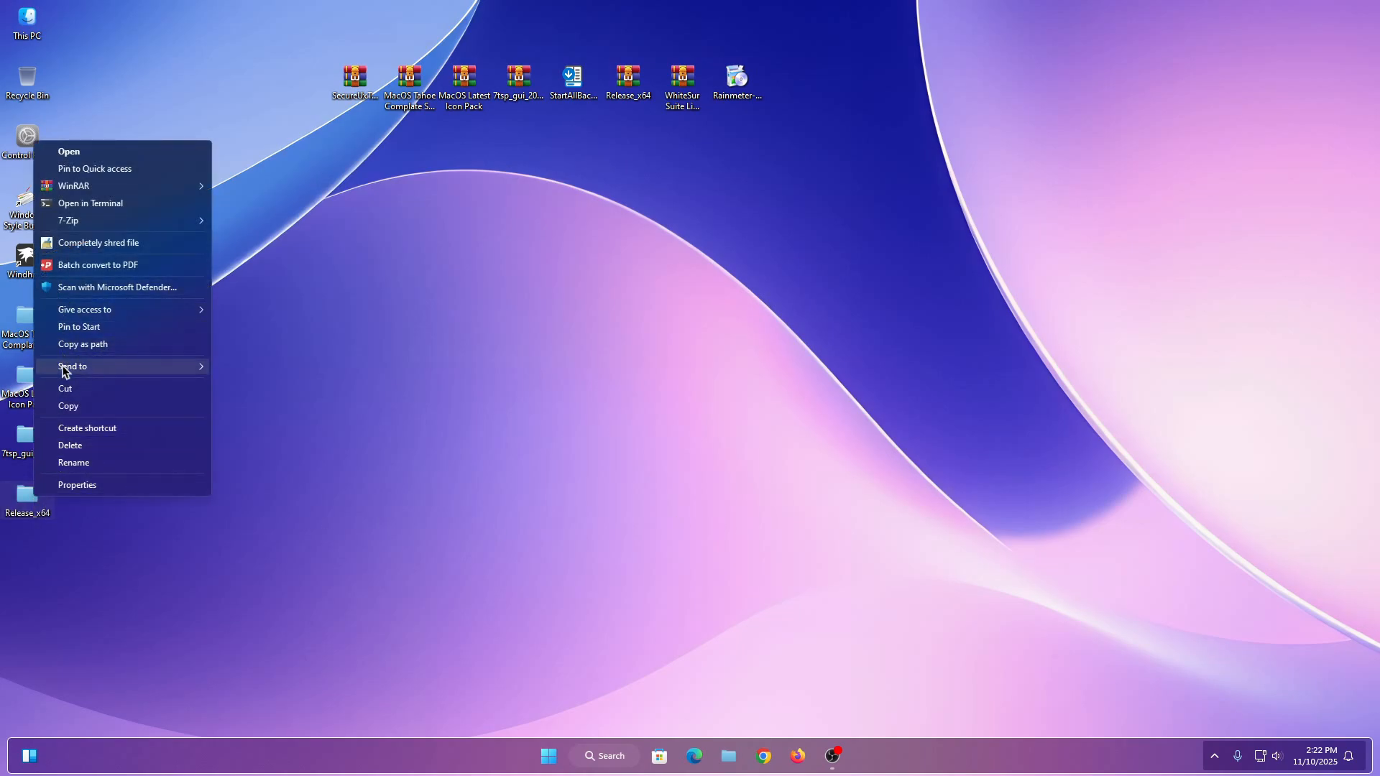
left_click(68, 389)
right_click(23, 18)
left_click(76, 35)
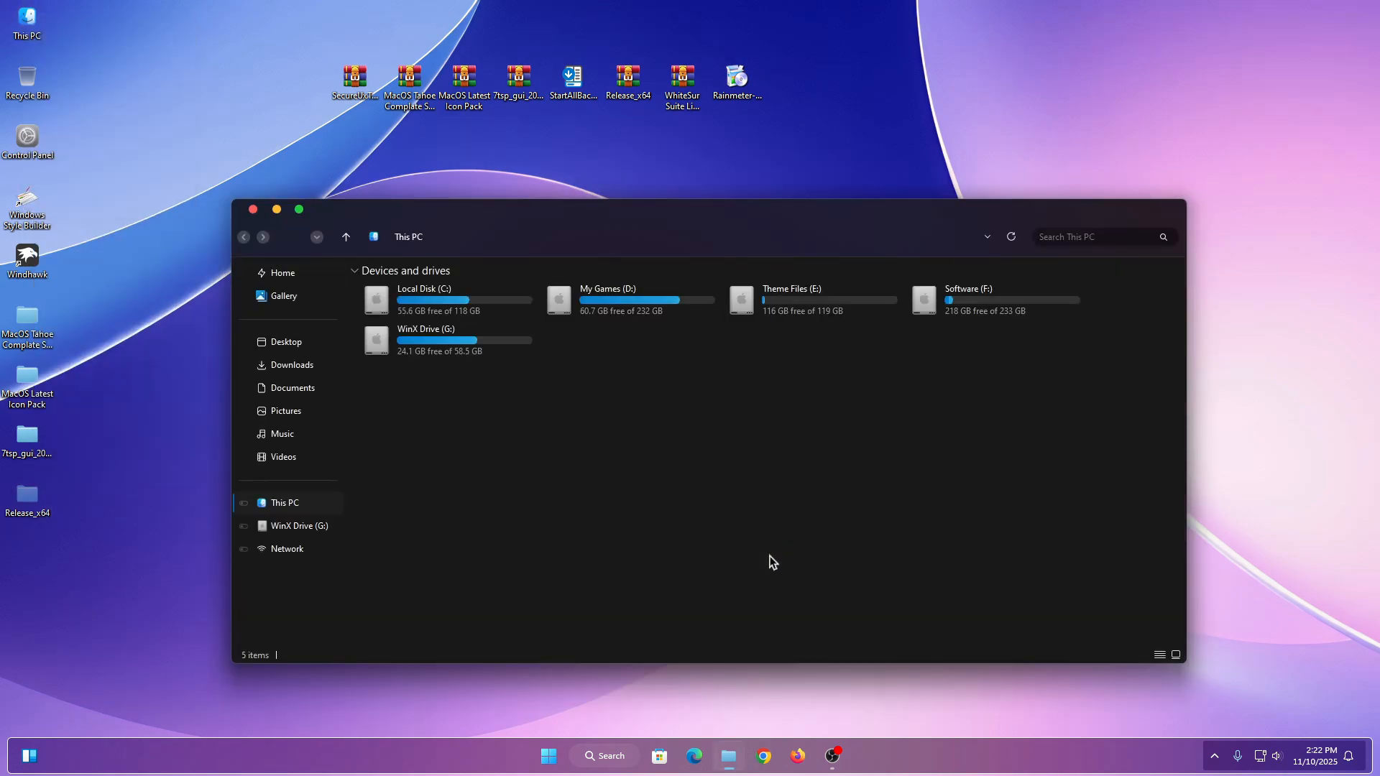
right_click(431, 309)
left_click(466, 322)
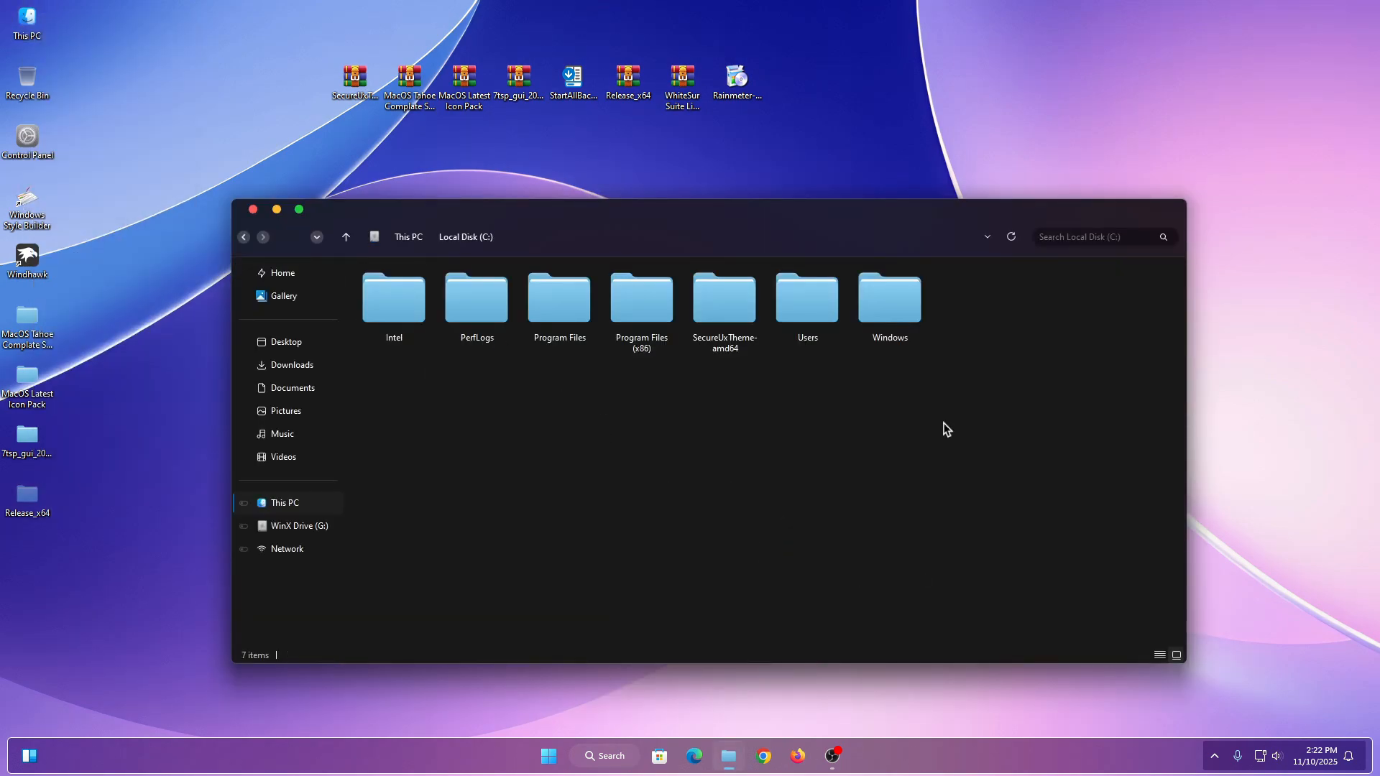
right_click(944, 423)
left_click(979, 508)
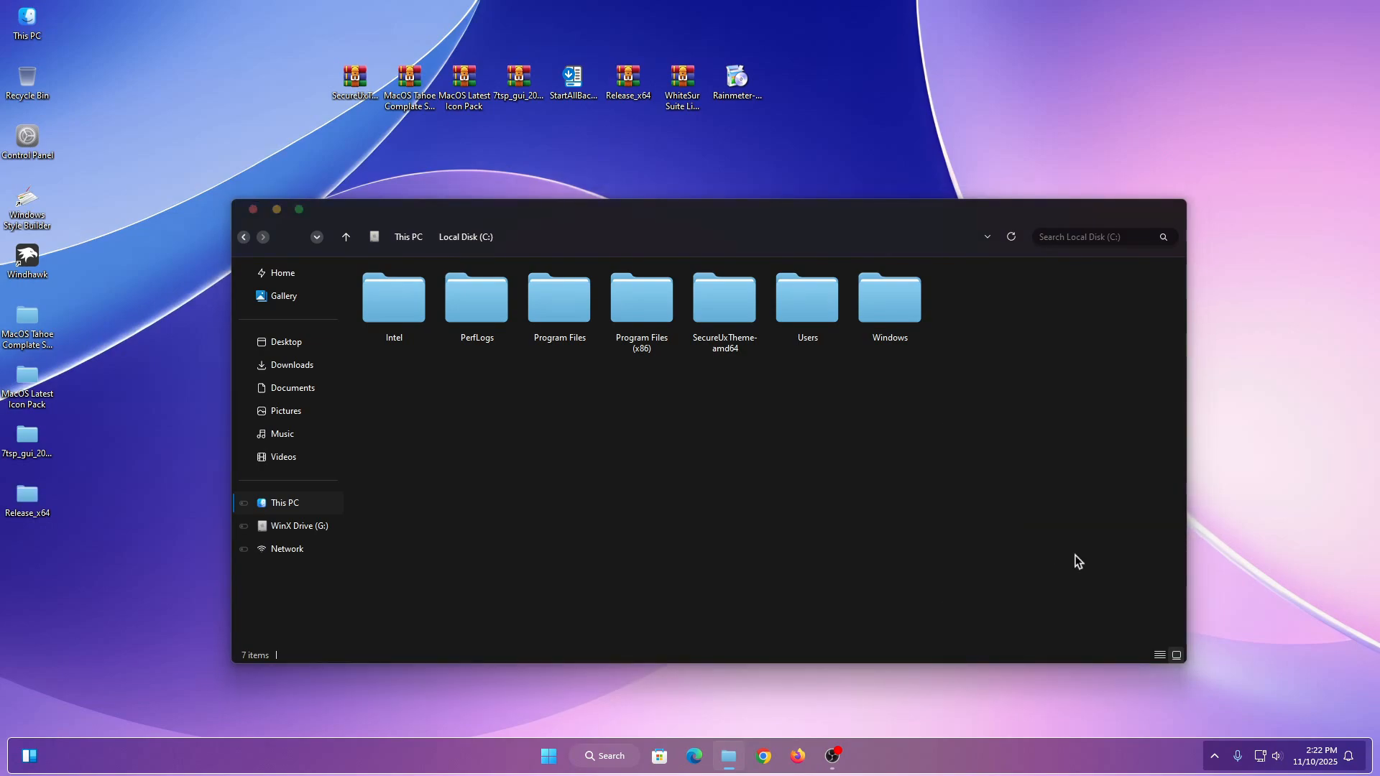
Run the register script as administrator from C:\Release_x64\Release and acknowledge the ExplorerBlurMica.dll registration.
right_click(965, 321)
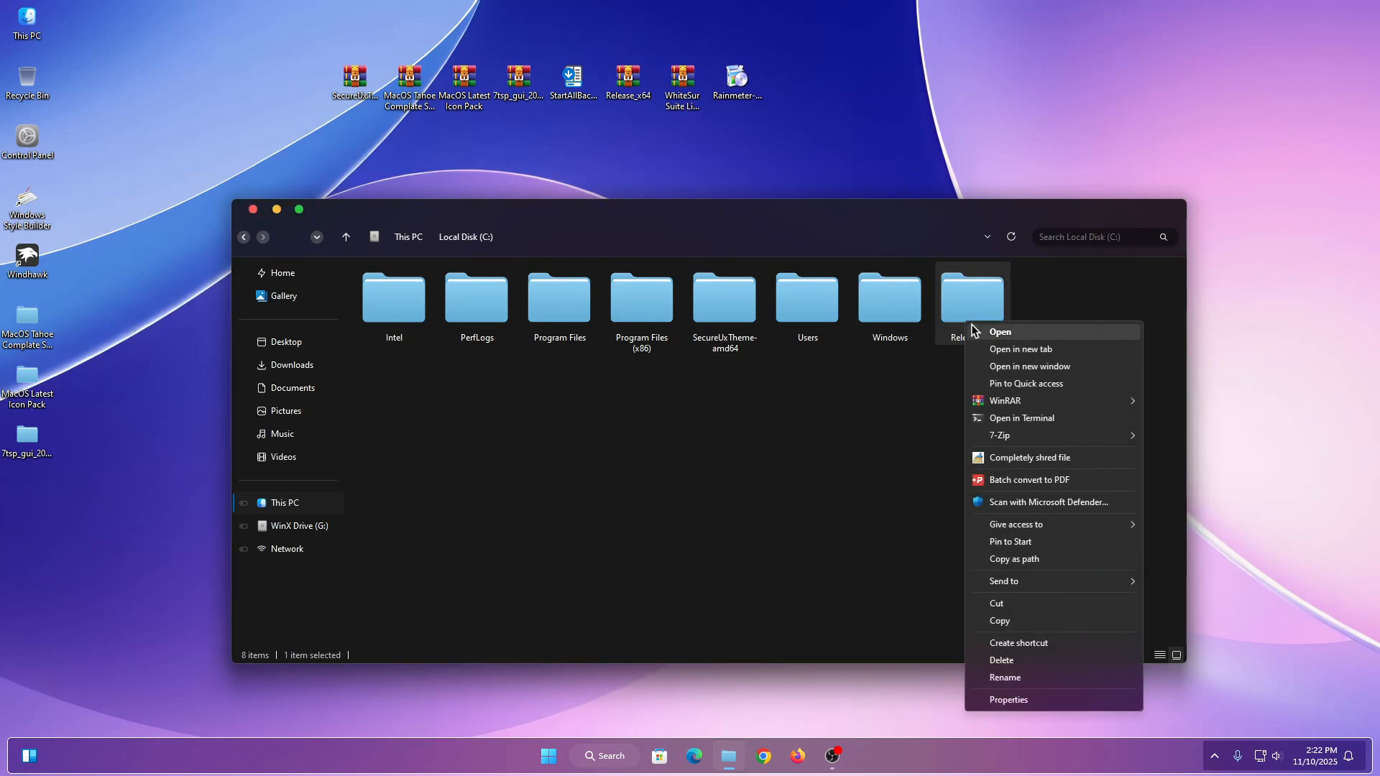
left_click(992, 333)
right_click(389, 287)
left_click(421, 298)
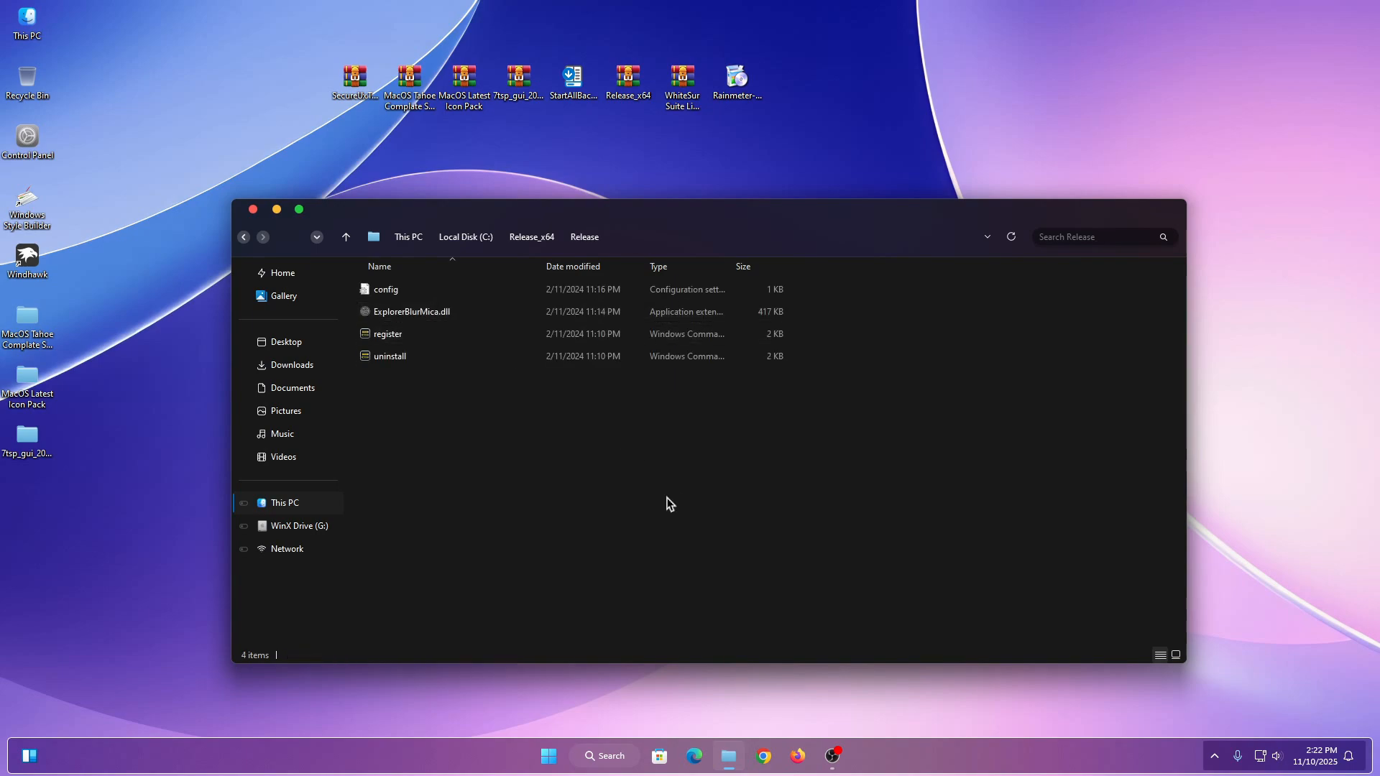
right_click(406, 333)
left_click(470, 397)
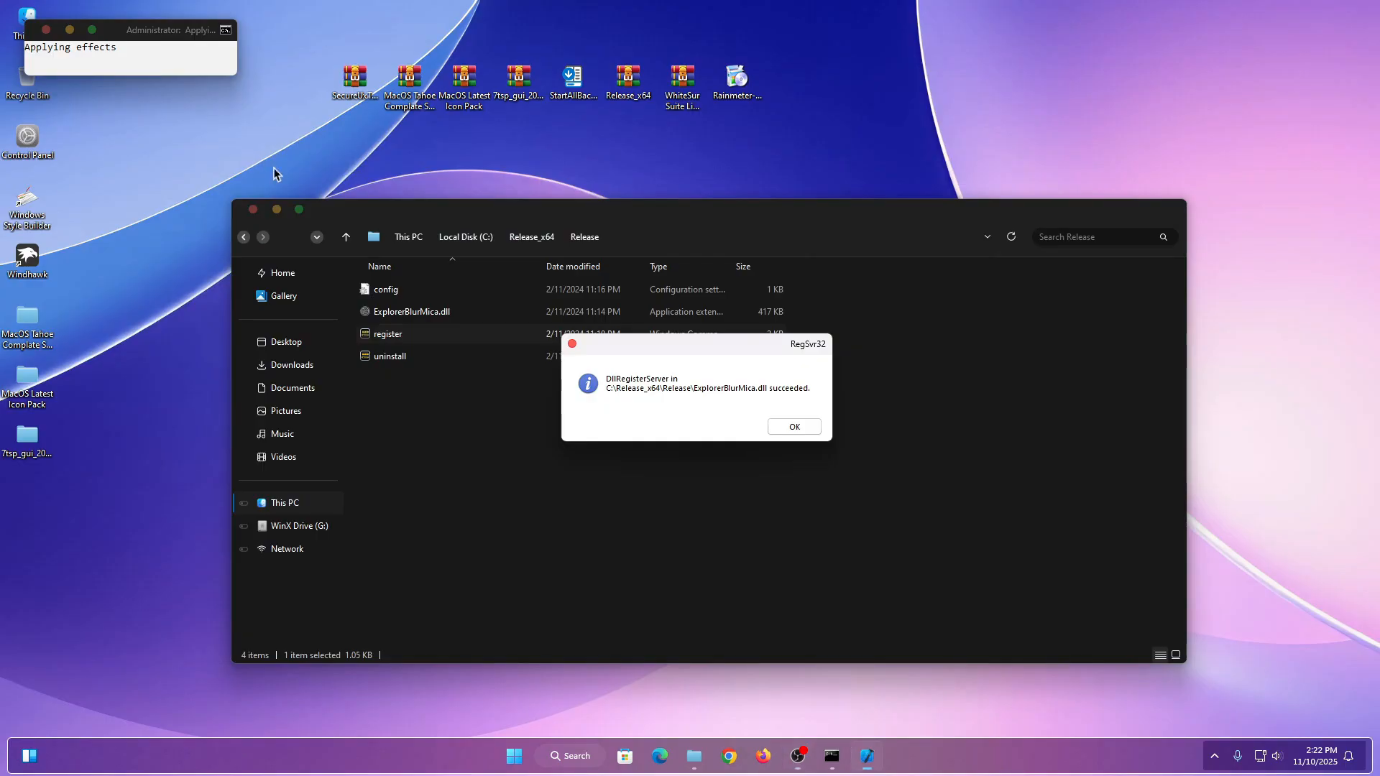
left_click(782, 430)
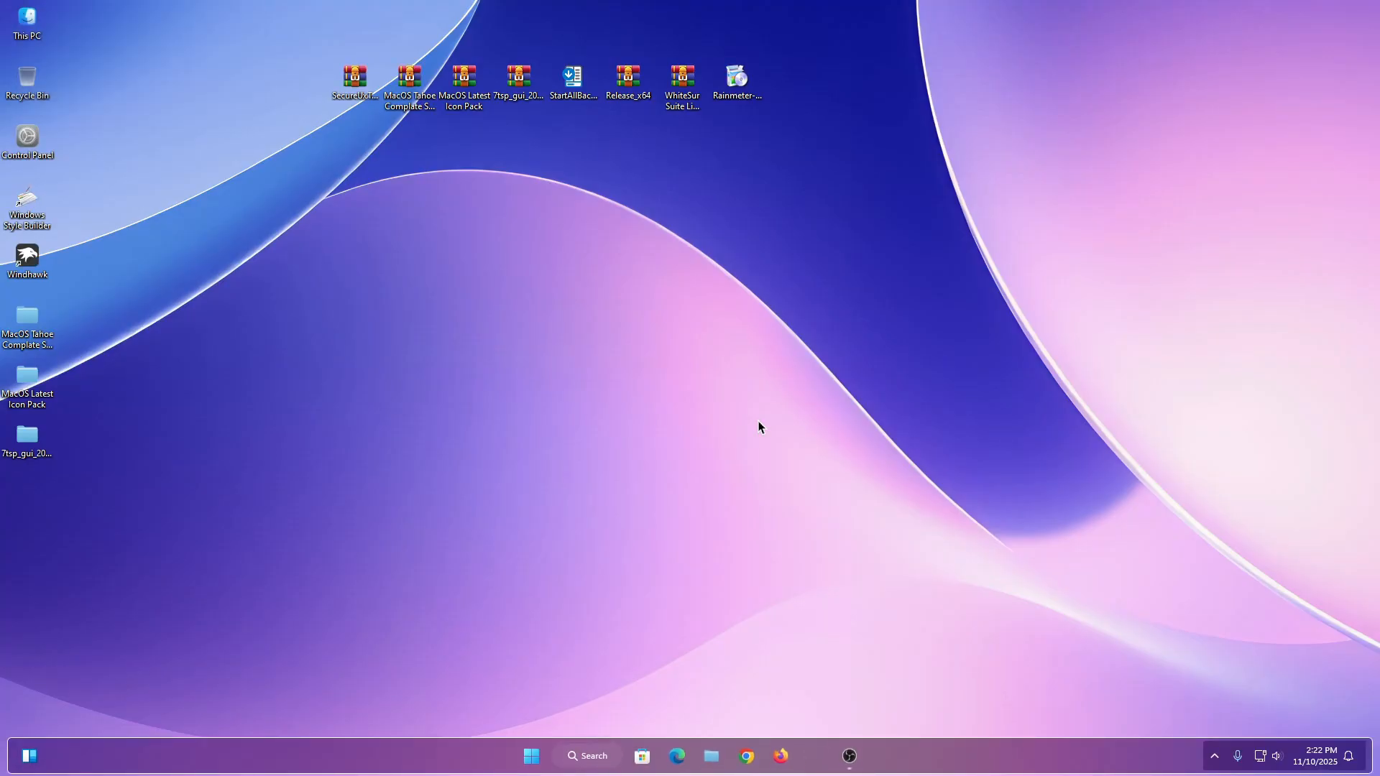
Open This PC and reposition its window to examine the Explorer blur effect.
right_click(36, 23)
left_click(63, 34)
left_click_drag(579, 222, 571, 195)
left_click(414, 279)
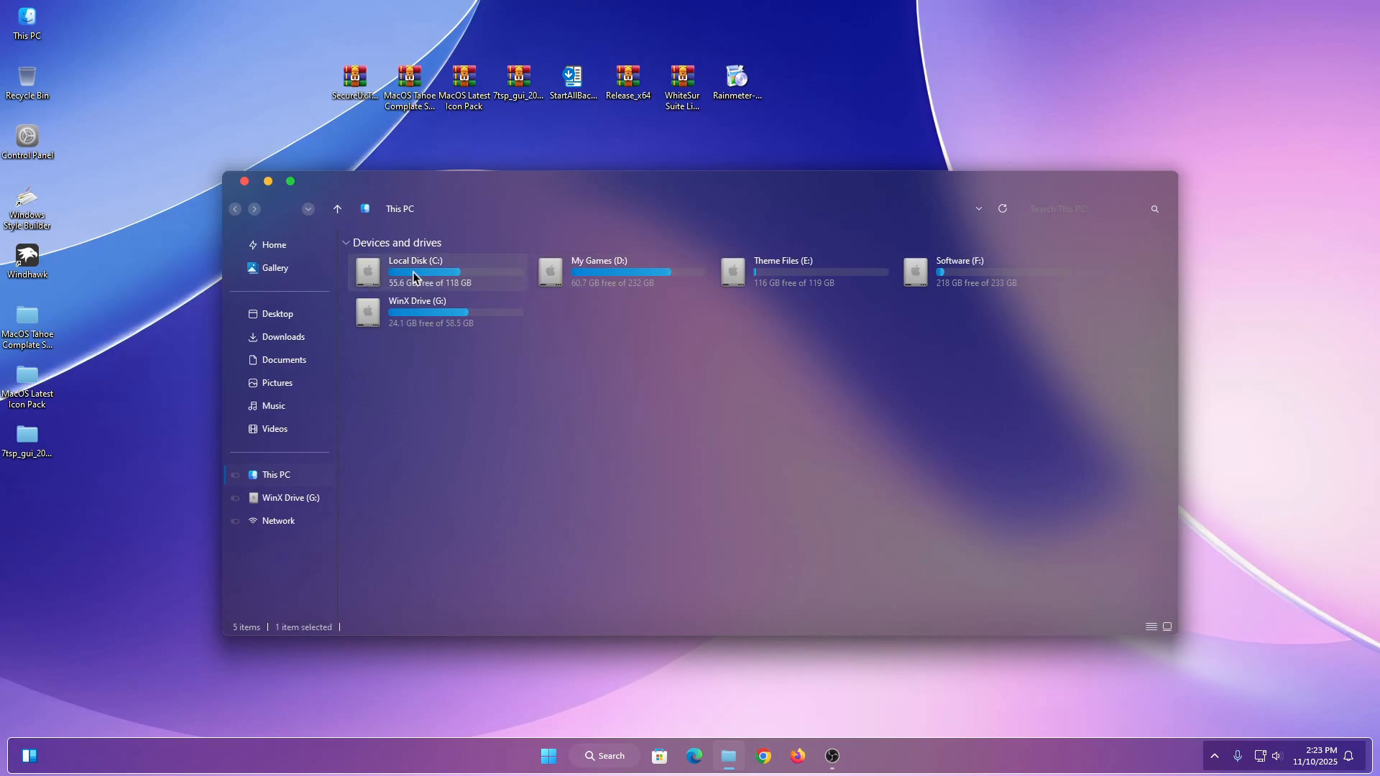
Open the config file from C:\Release_x64\Release in Notepad and move its window aside.
right_click(415, 274)
left_click(446, 281)
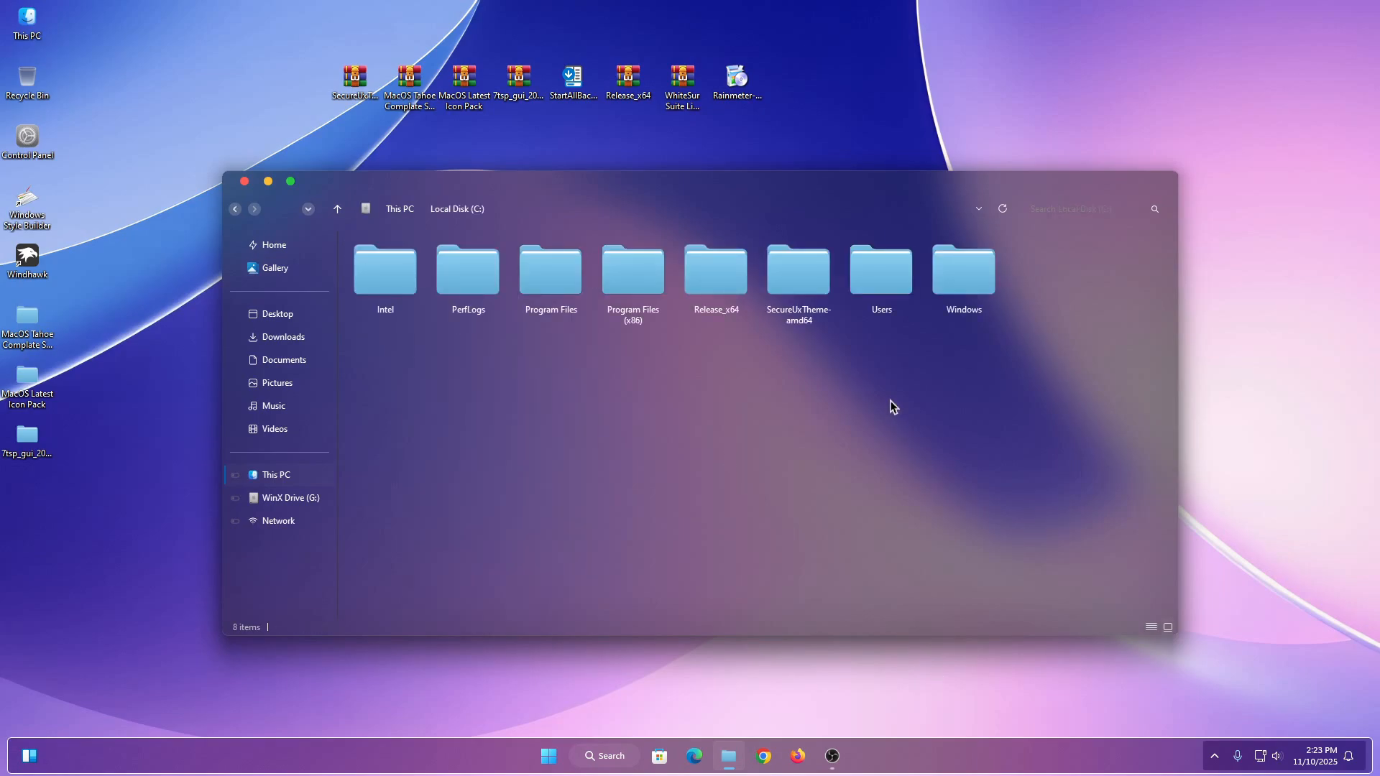
right_click(729, 300)
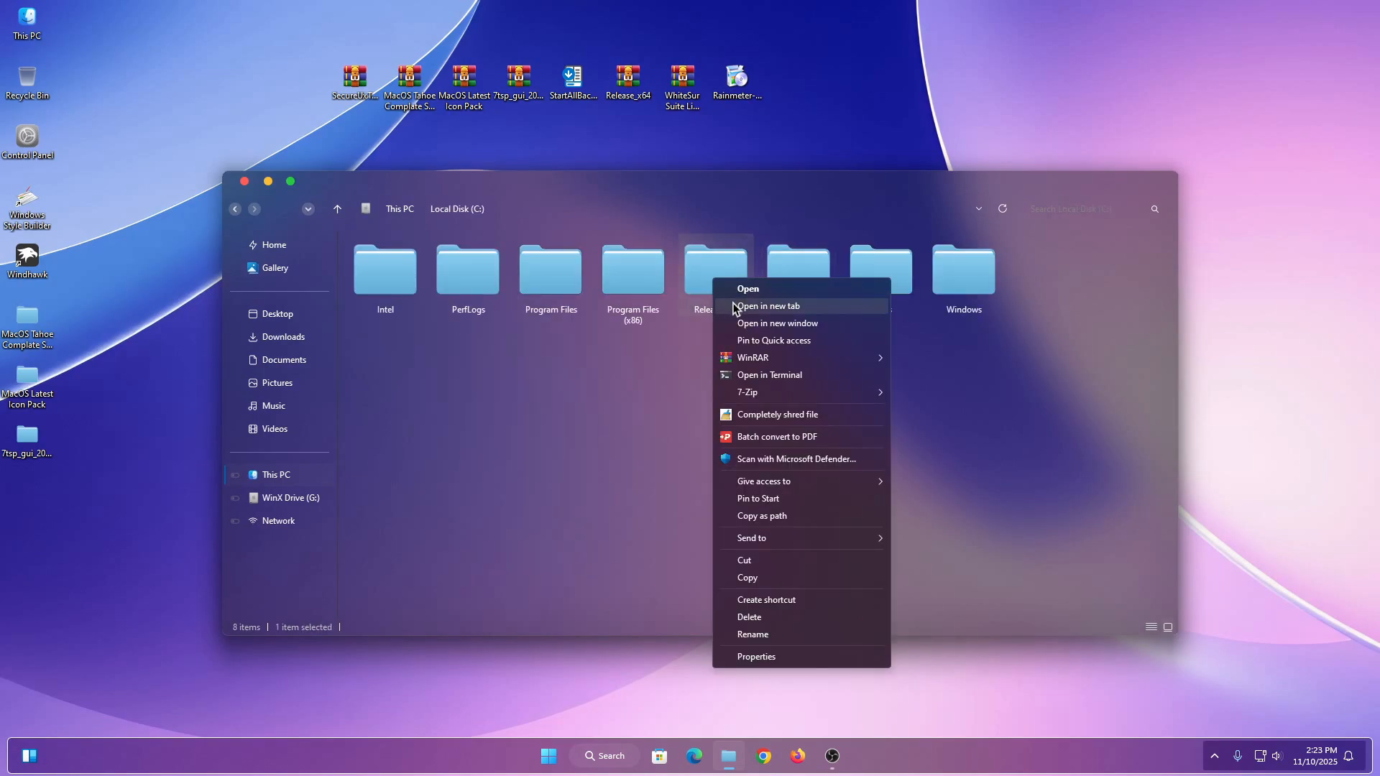
left_click(746, 287)
right_click(420, 267)
left_click(446, 283)
left_click(373, 266)
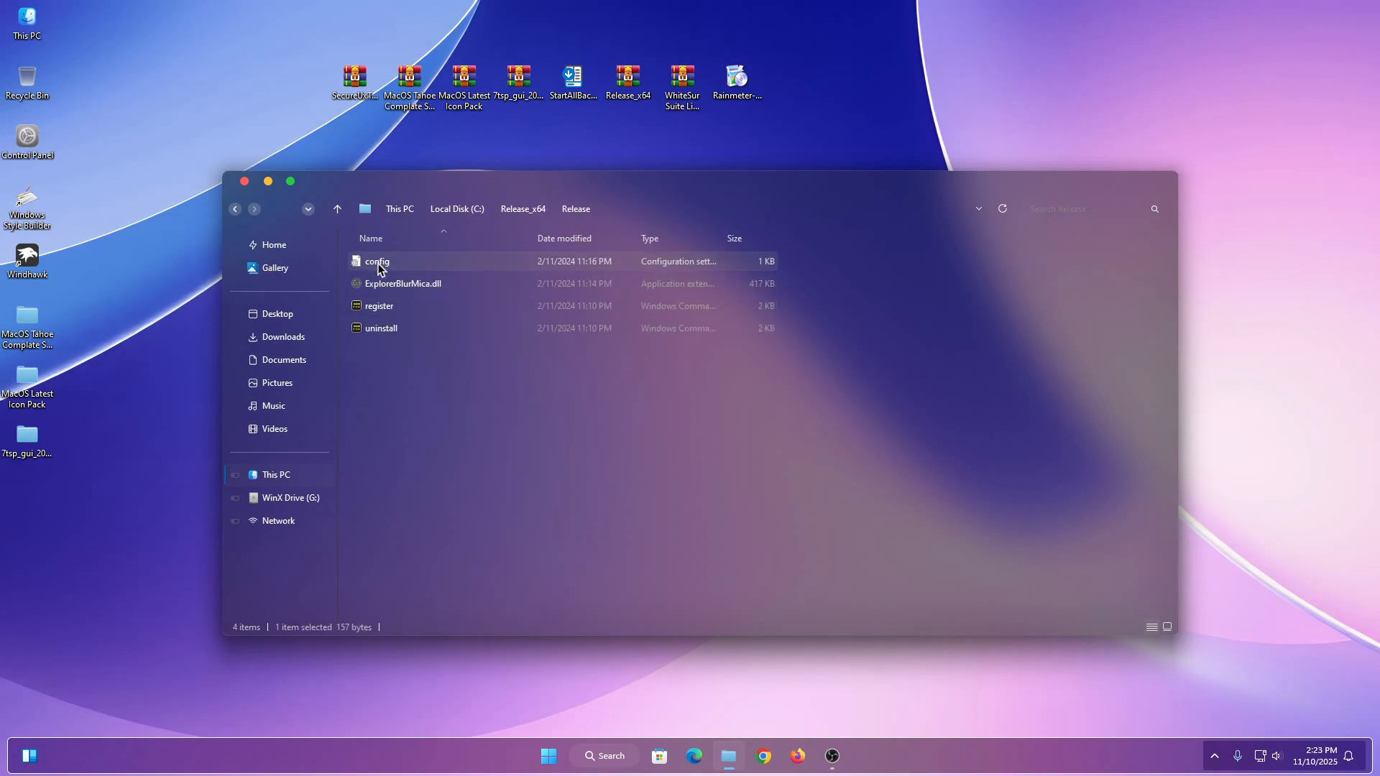
right_click(379, 265)
left_click(413, 275)
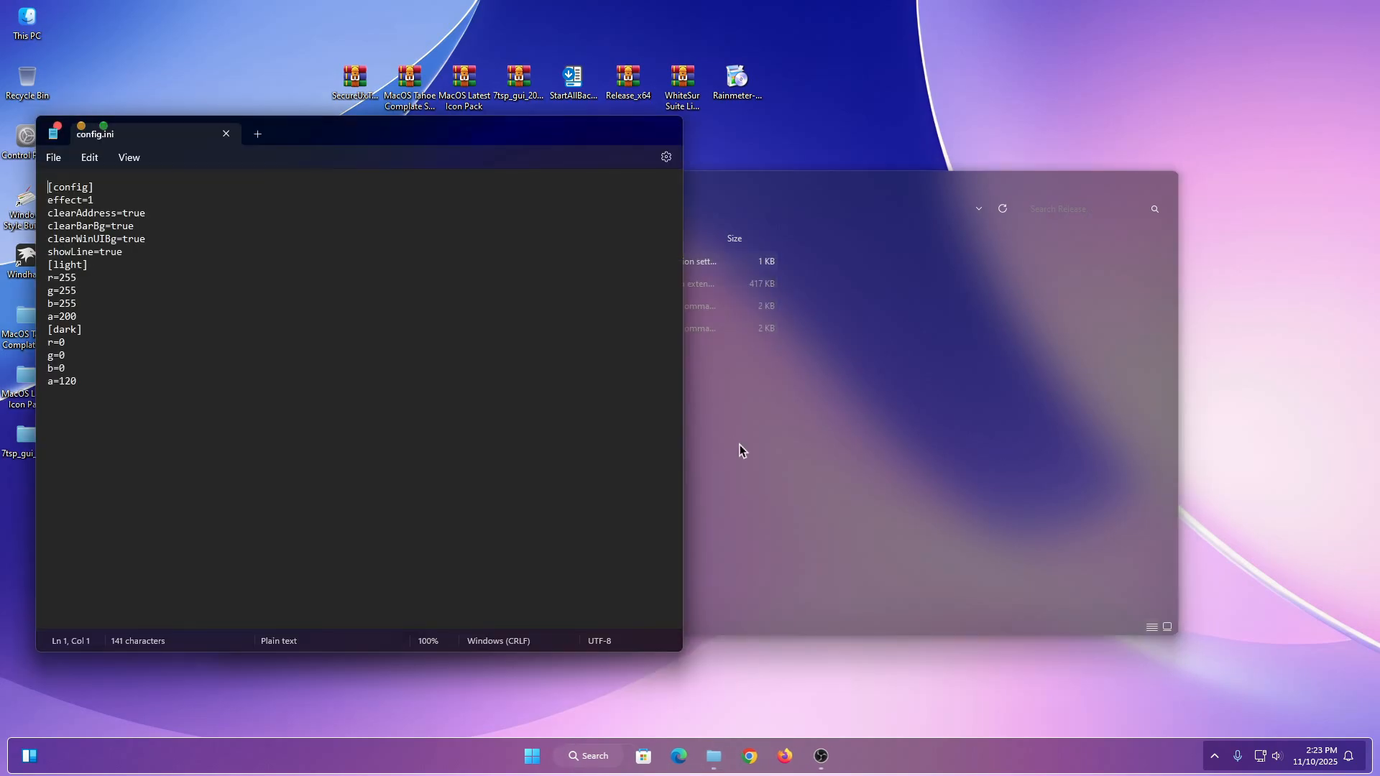
left_click_drag(413, 141, 1051, 174)
Open the Extras folder of the MacOS Tahoe Complate Suite For Windows 11 in another Explorer window.
left_click(27, 322)
right_click(21, 319)
left_click(43, 332)
left_click(397, 279)
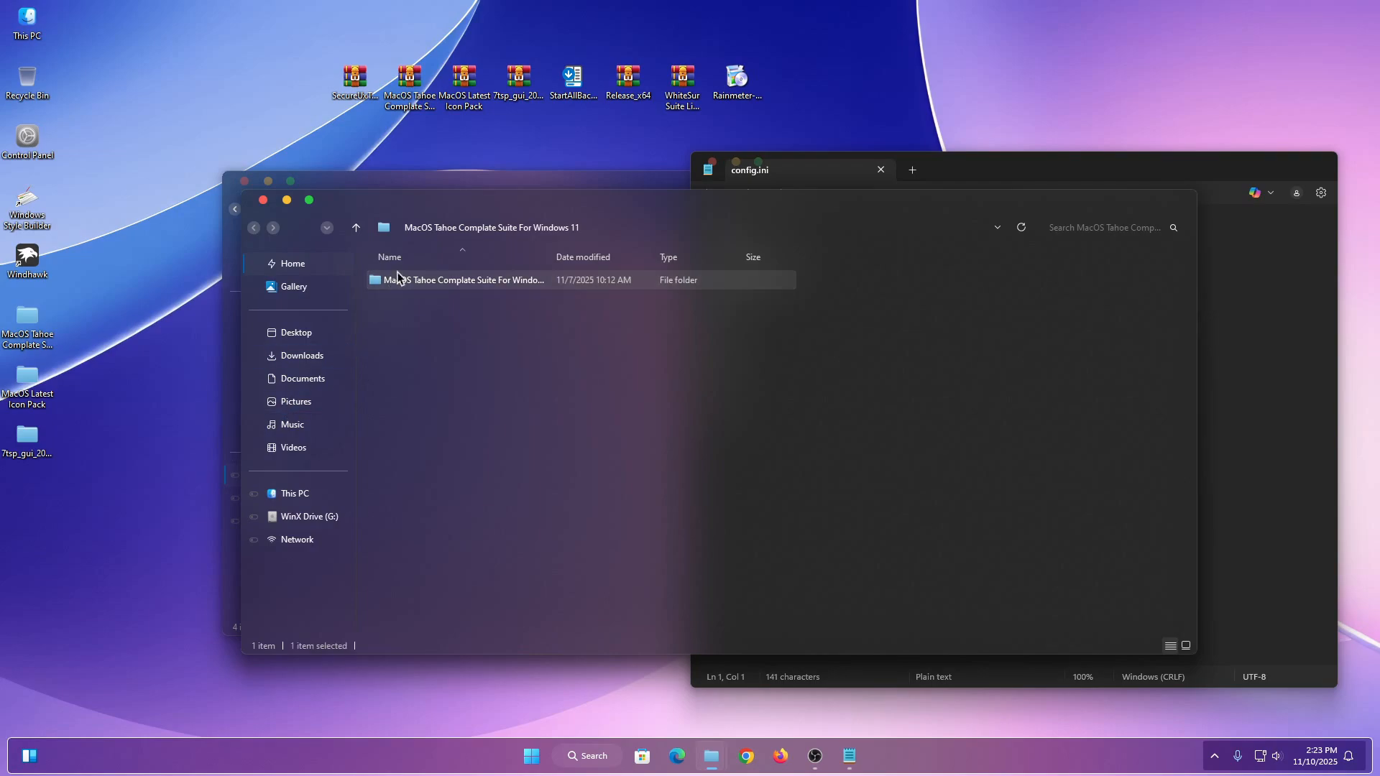
right_click(398, 279)
left_click(411, 286)
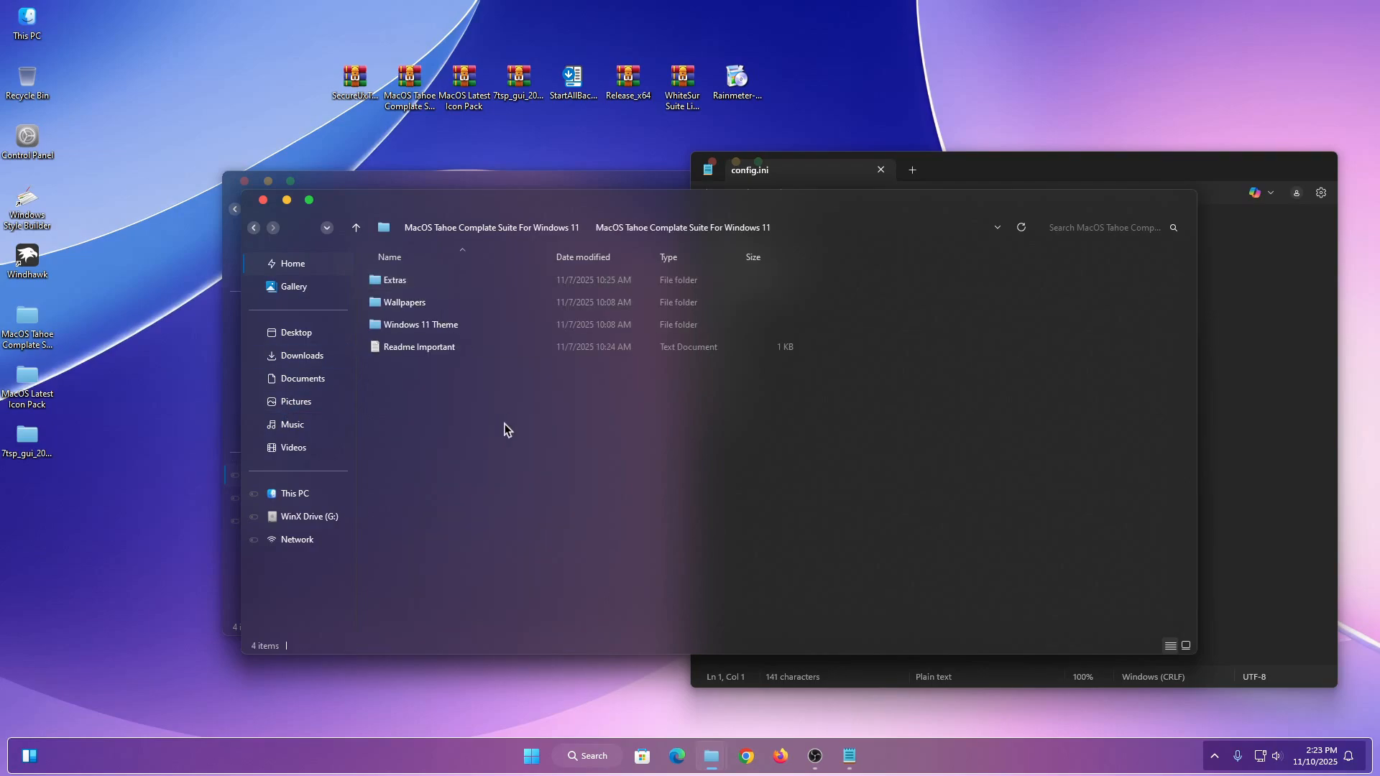
left_click(400, 281)
right_click(401, 280)
left_click(410, 286)
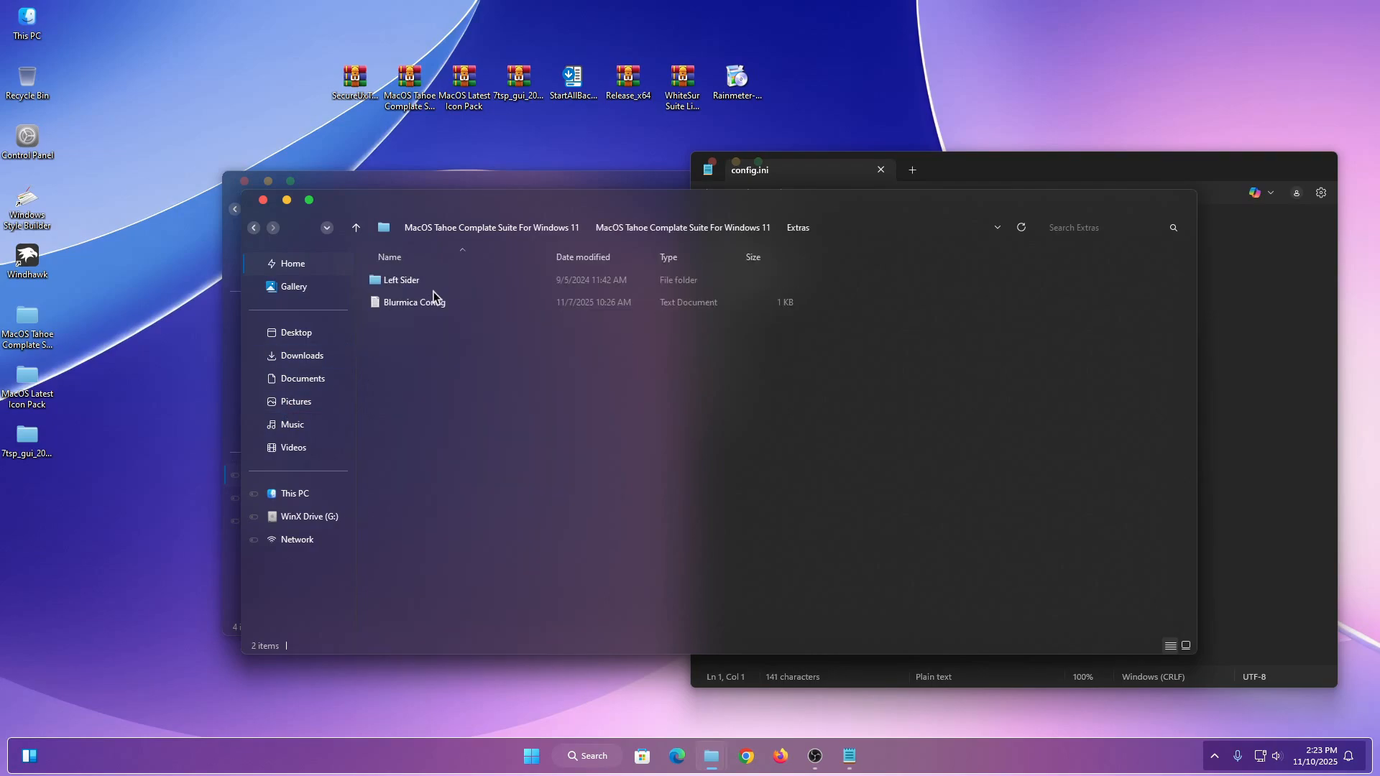
Open the Blurmica Config text file and place its window beside config.ini.
left_click(407, 304)
right_click(407, 308)
left_click(428, 314)
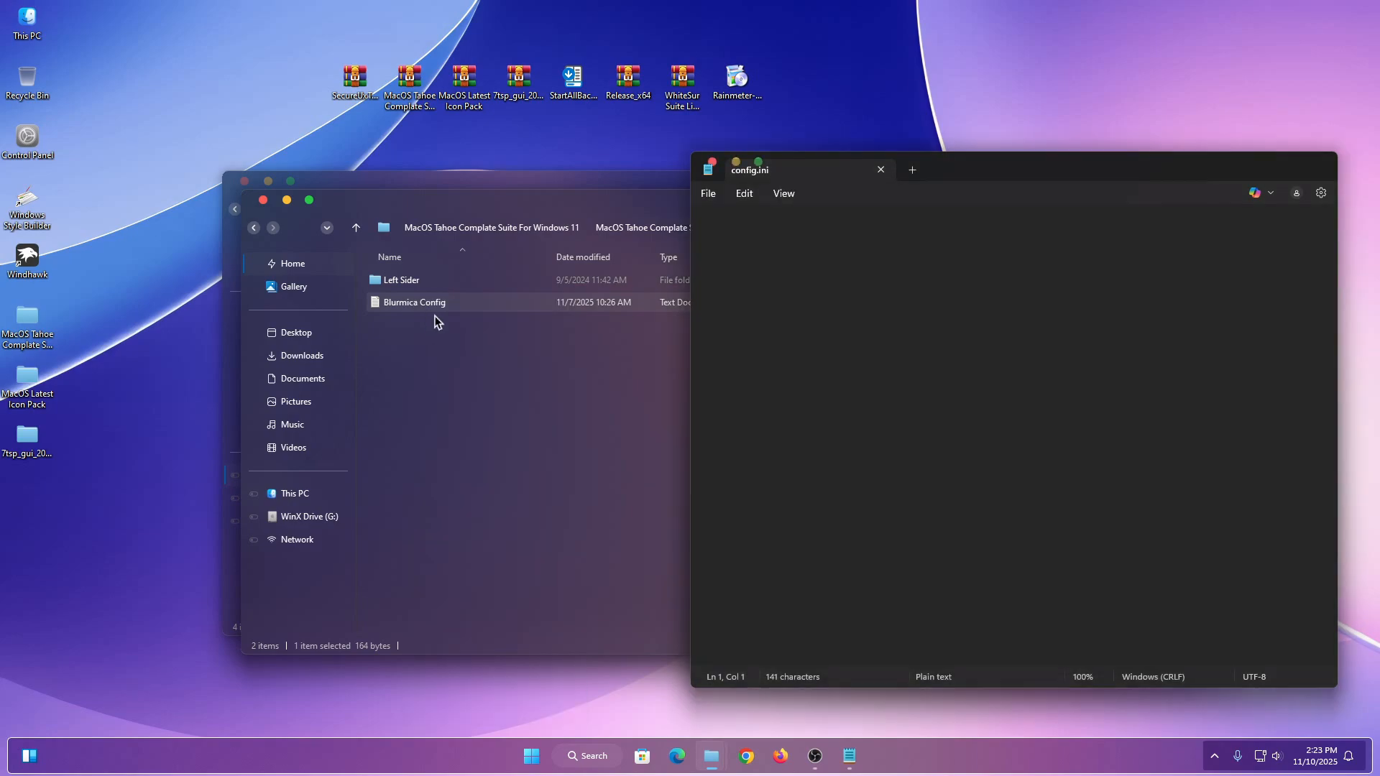
left_click_drag(951, 172, 324, 171)
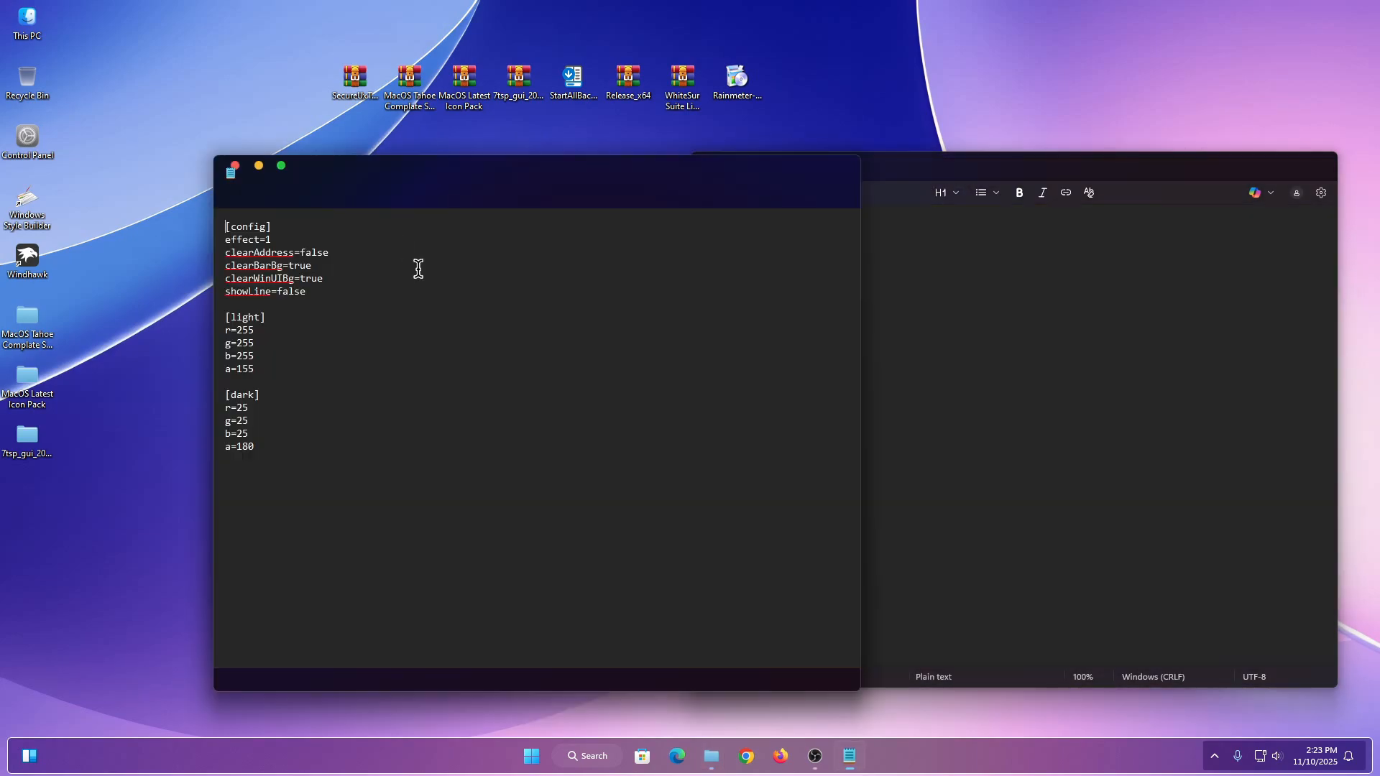
left_click_drag(518, 182, 320, 159)
Replace the entire contents of config.ini with the full text copied from Blurmica Config.txt.
left_click_drag(767, 437, 695, 222)
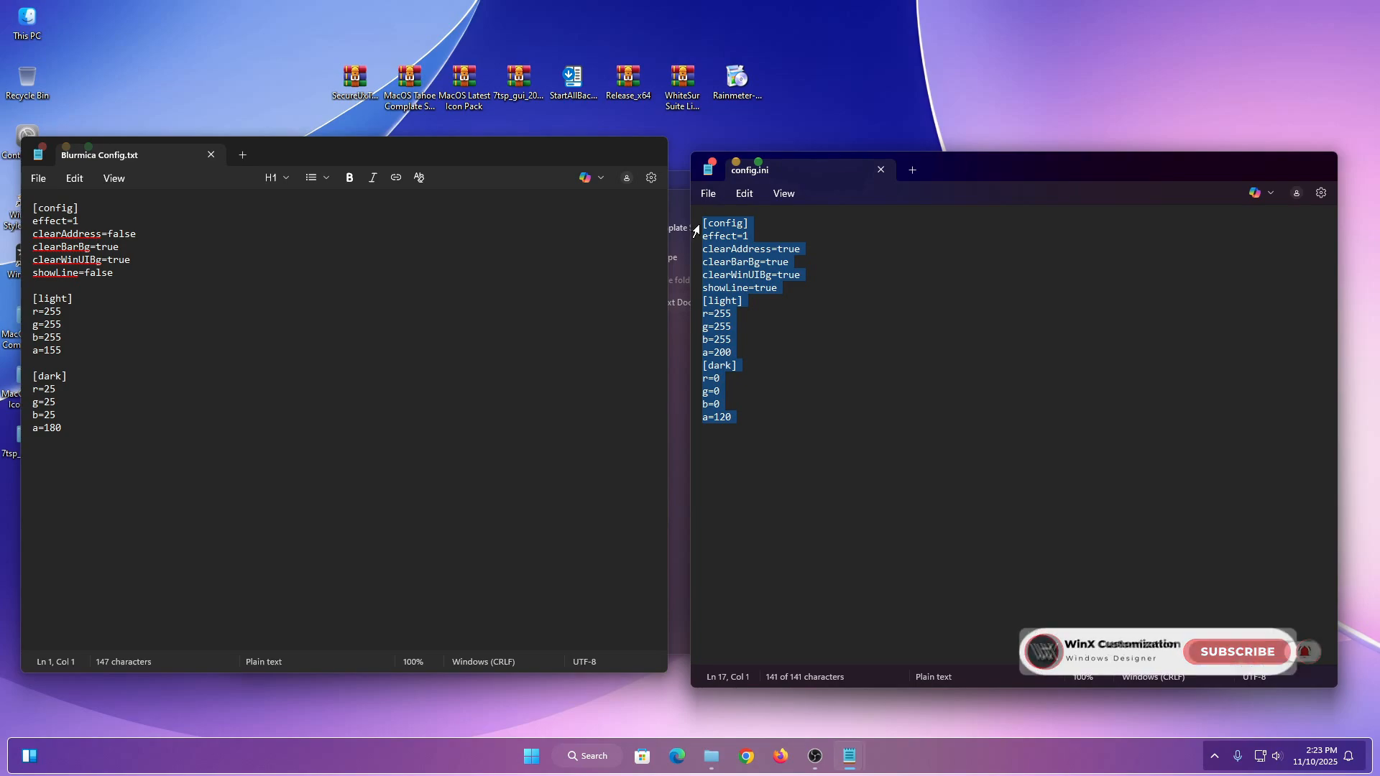
key("Delete")
left_click_drag(86, 441, 39, 209)
right_click(57, 215)
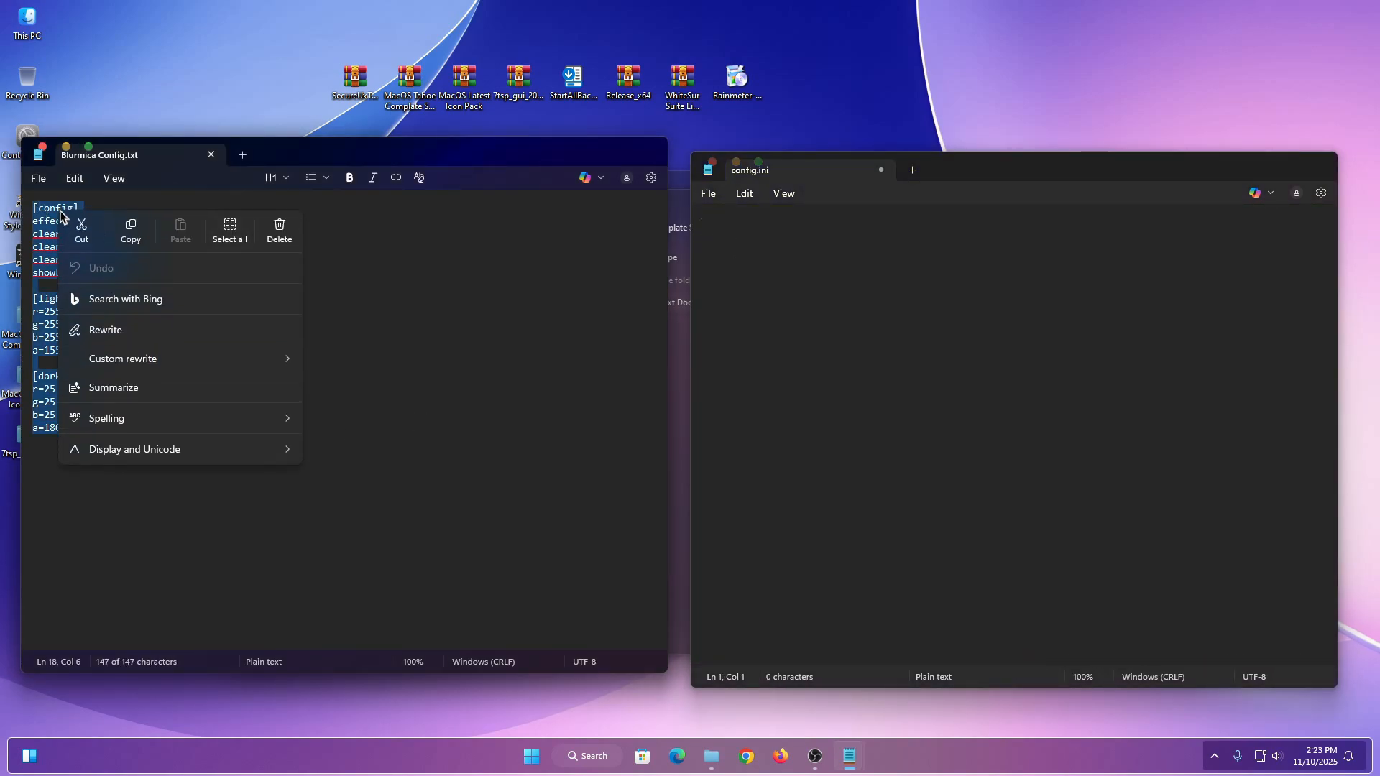
left_click(130, 229)
left_click(870, 391)
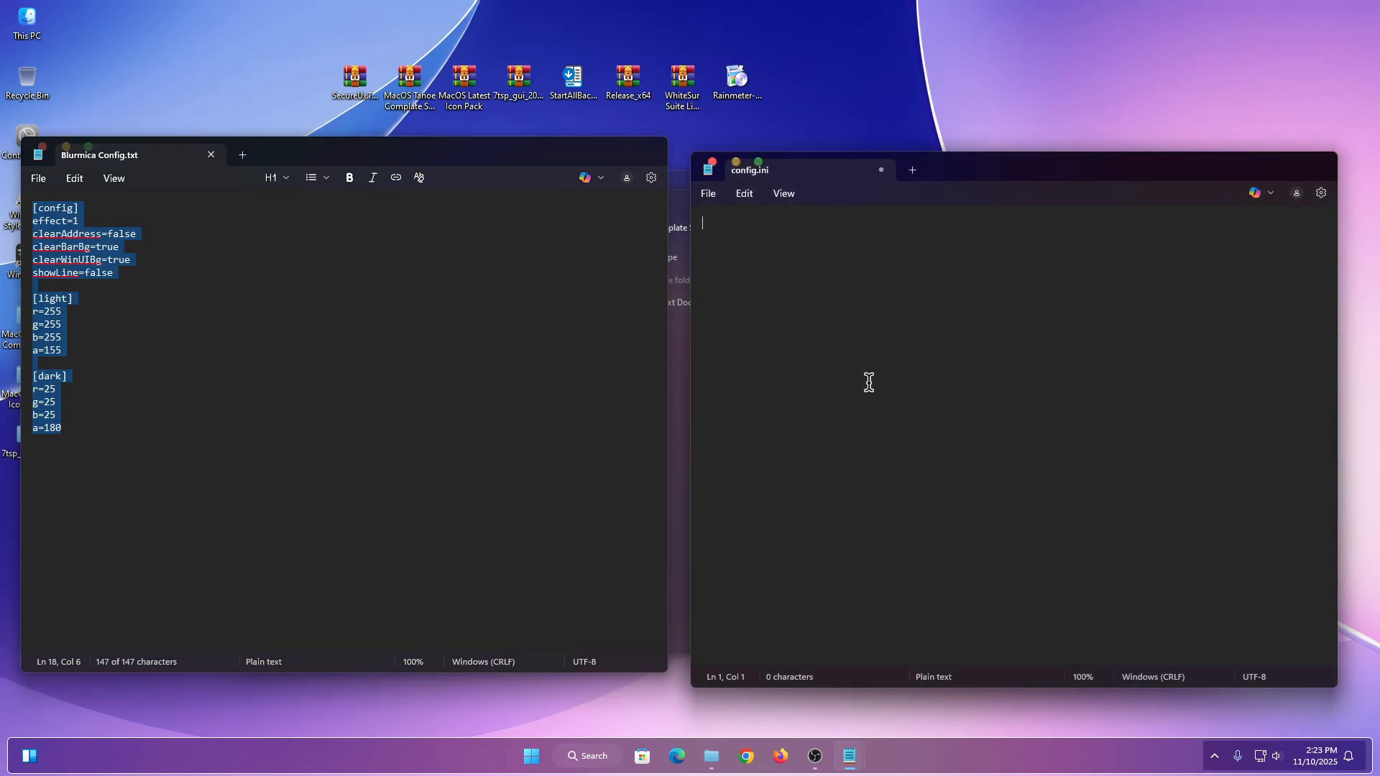
right_click(872, 388)
left_click(992, 615)
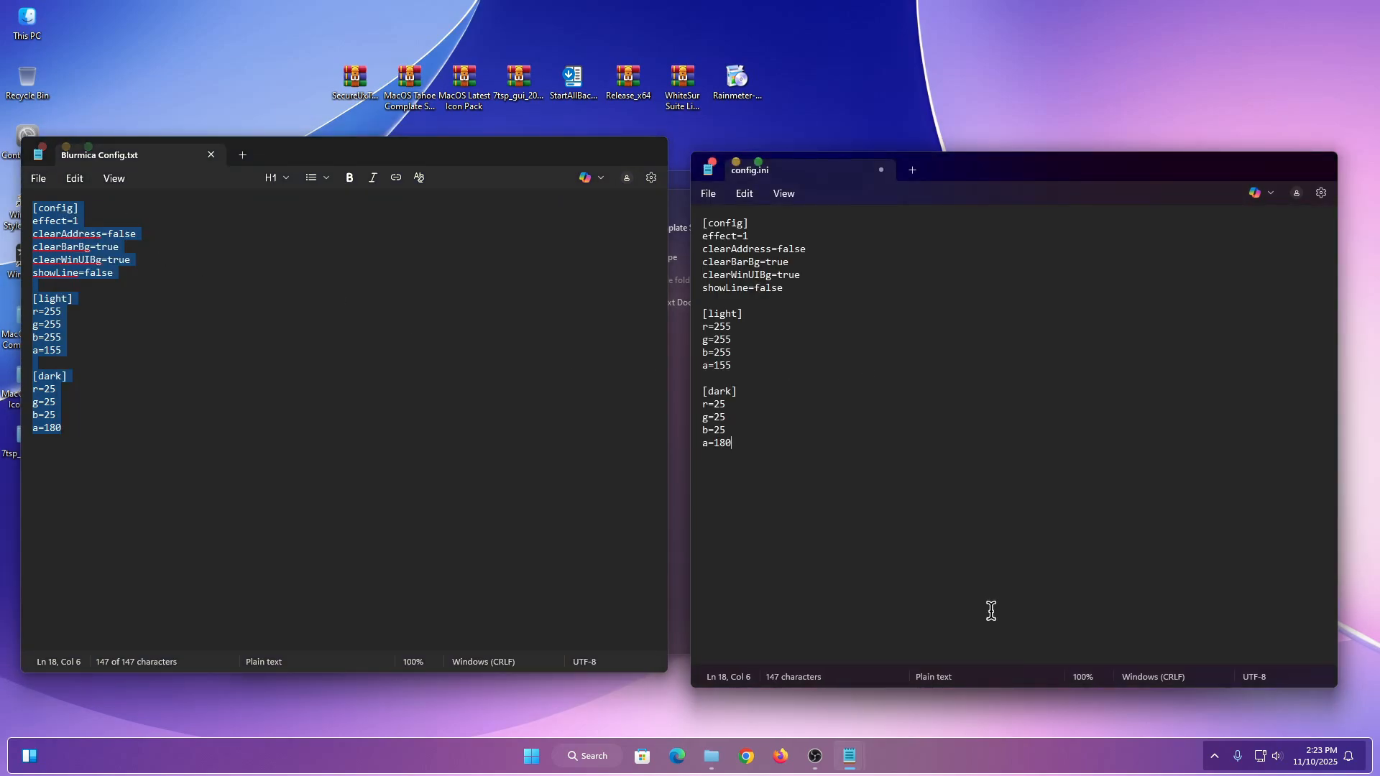
Save config.ini and close both Notepad windows along with the Extras and Release folder windows.
left_click_drag(757, 430, 738, 219)
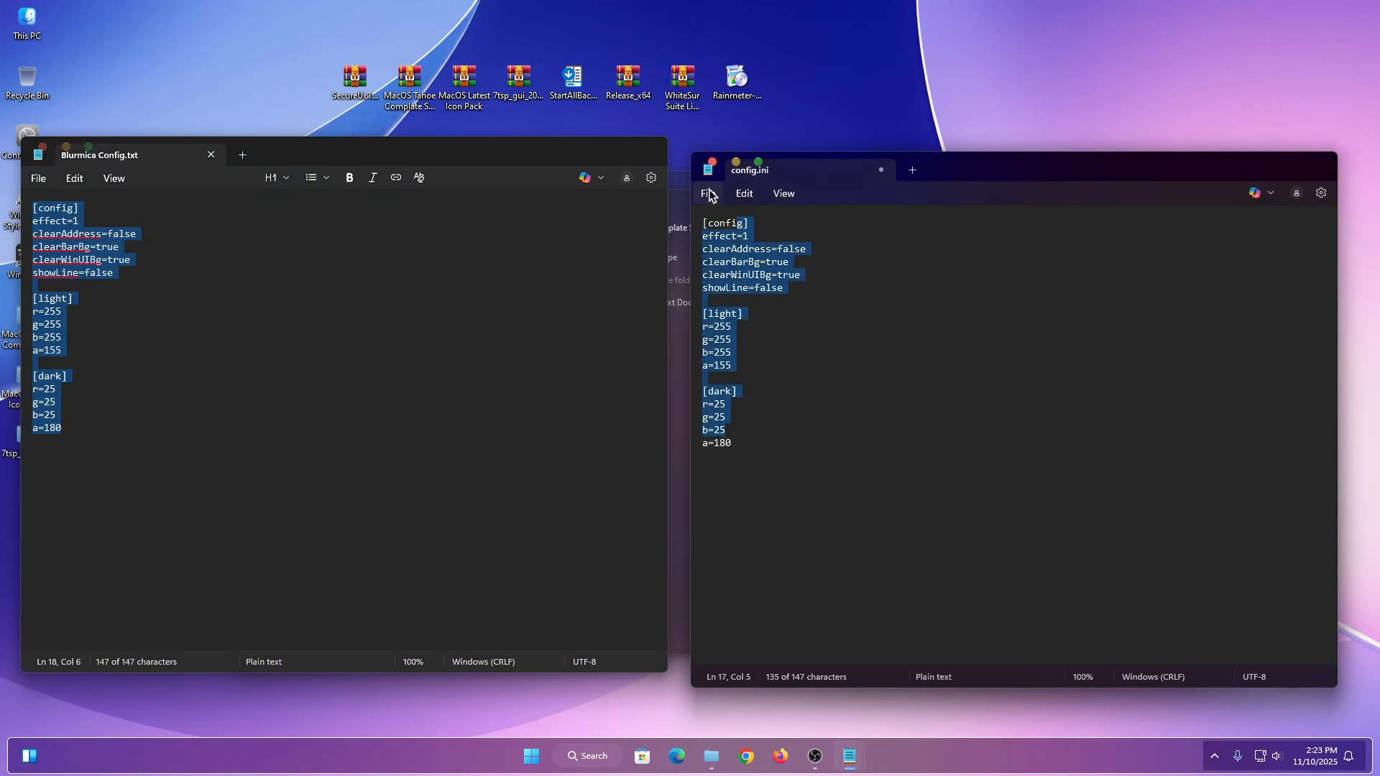
left_click(709, 194)
left_click(718, 333)
left_click(42, 148)
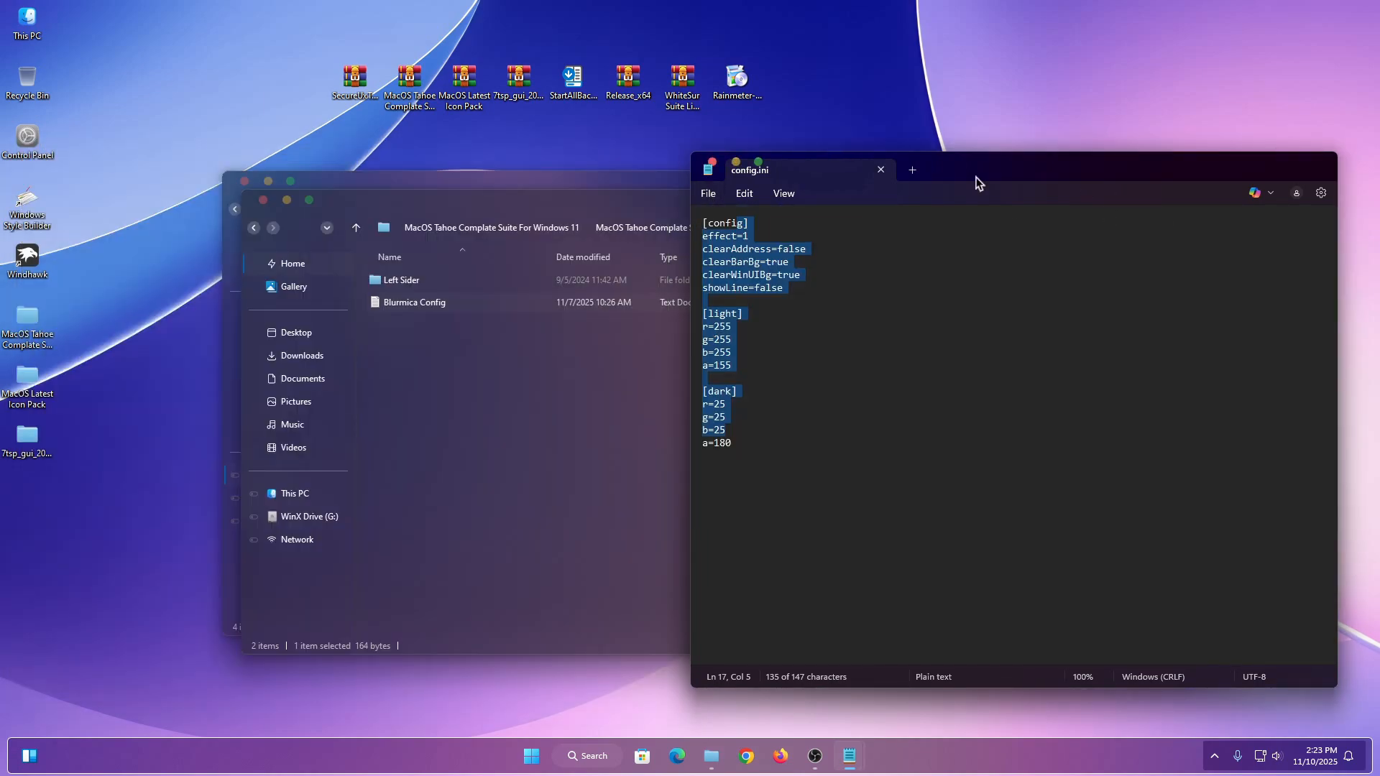
left_click(714, 162)
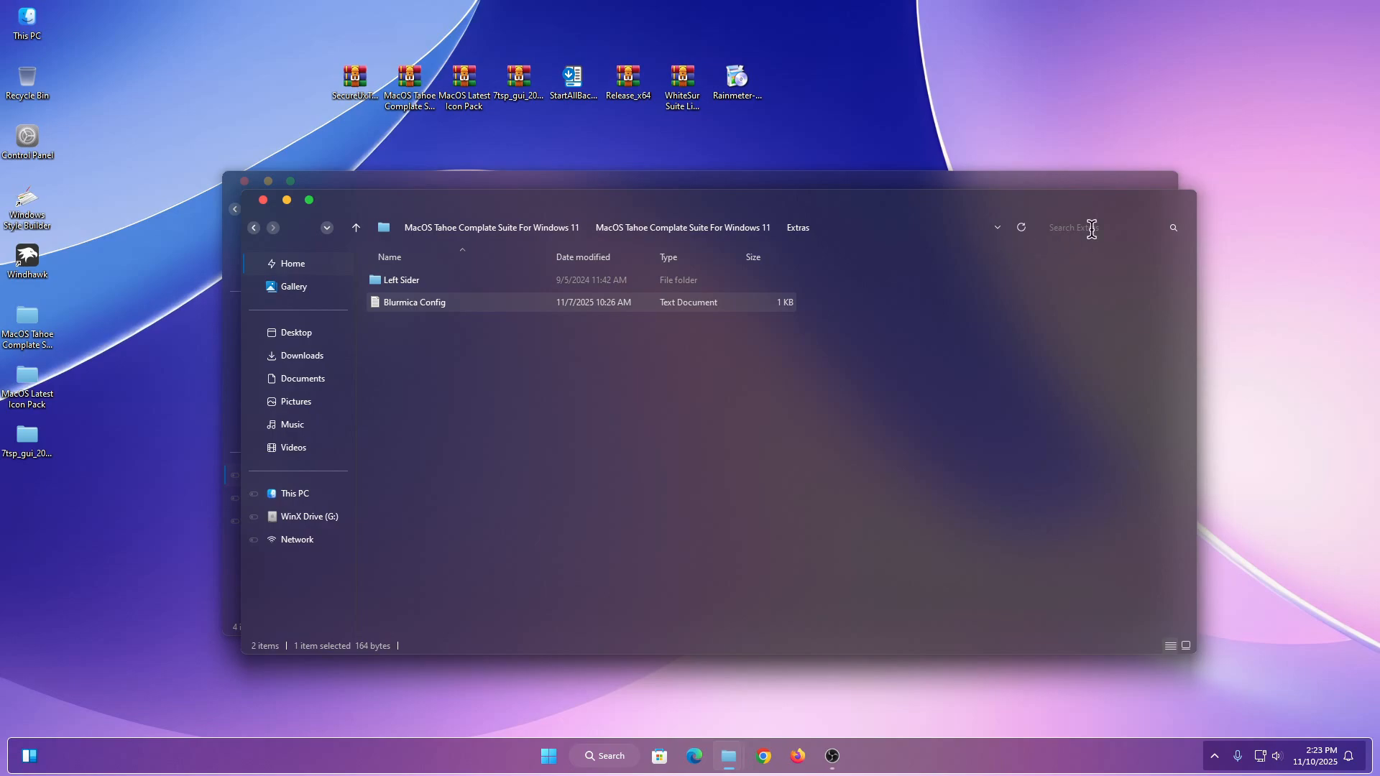
left_click(264, 199)
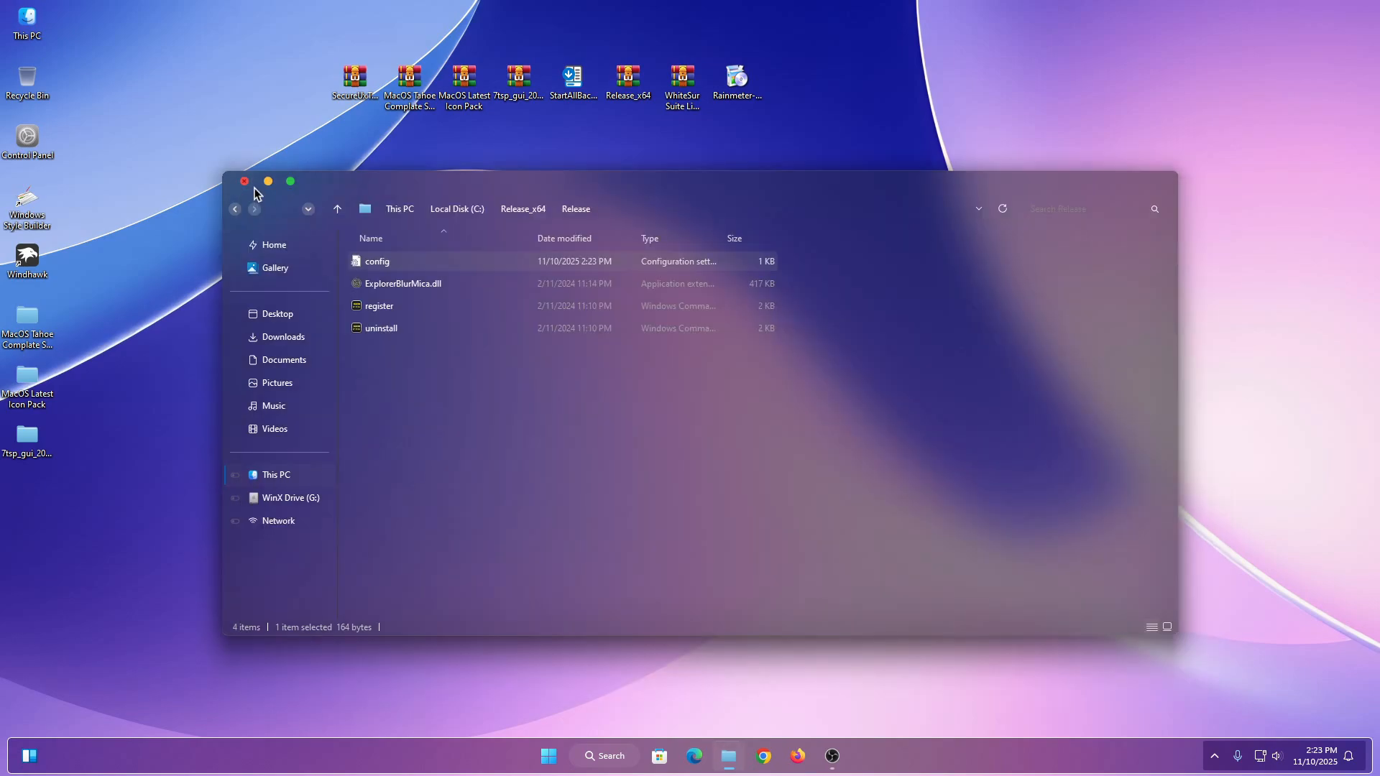
left_click(244, 182)
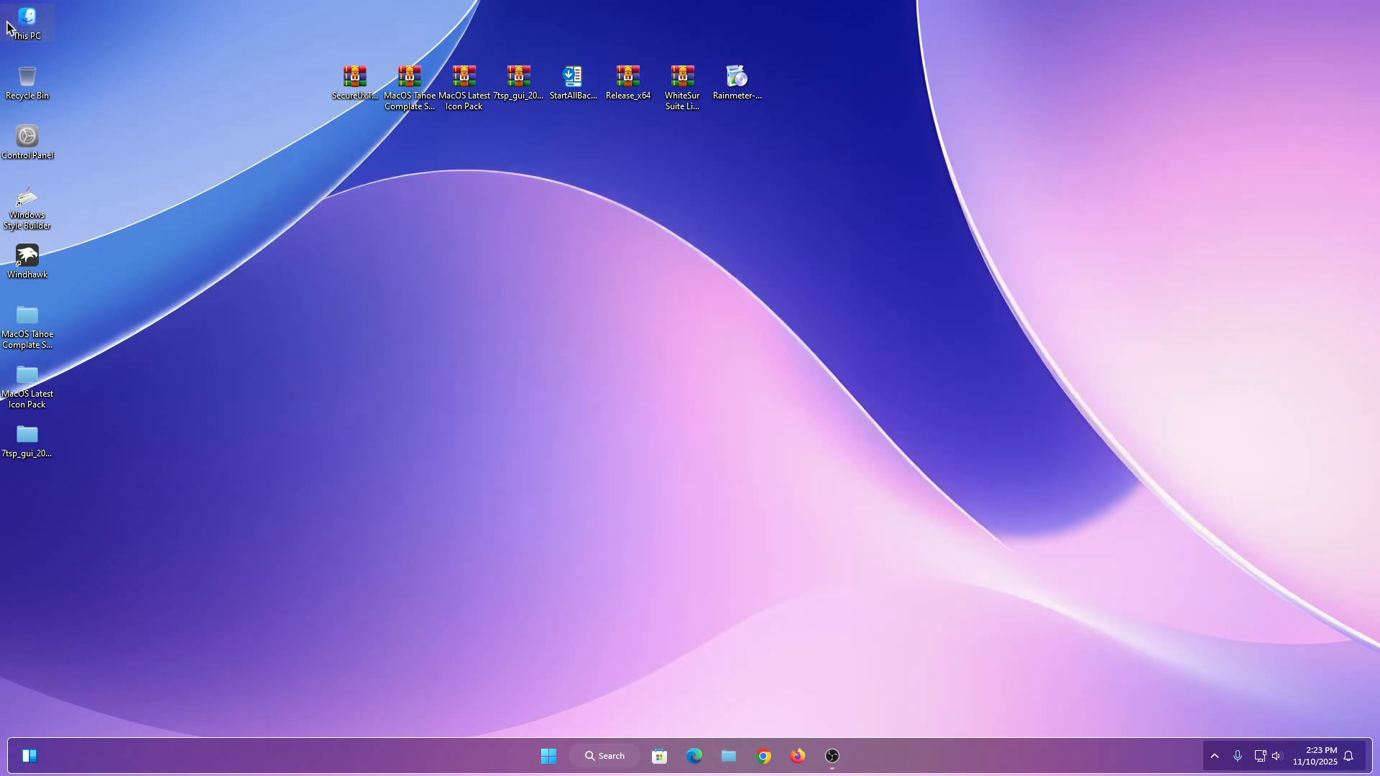
Open This PC and Local Disk (C:) to examine the new Explorer blur effect, and close the window.
right_click(30, 34)
left_click(31, 34)
mouse_move(534, 185)
left_mouse_down()
mouse_move(508, 189)
mouse_move(510, 171)
left_mouse_up()
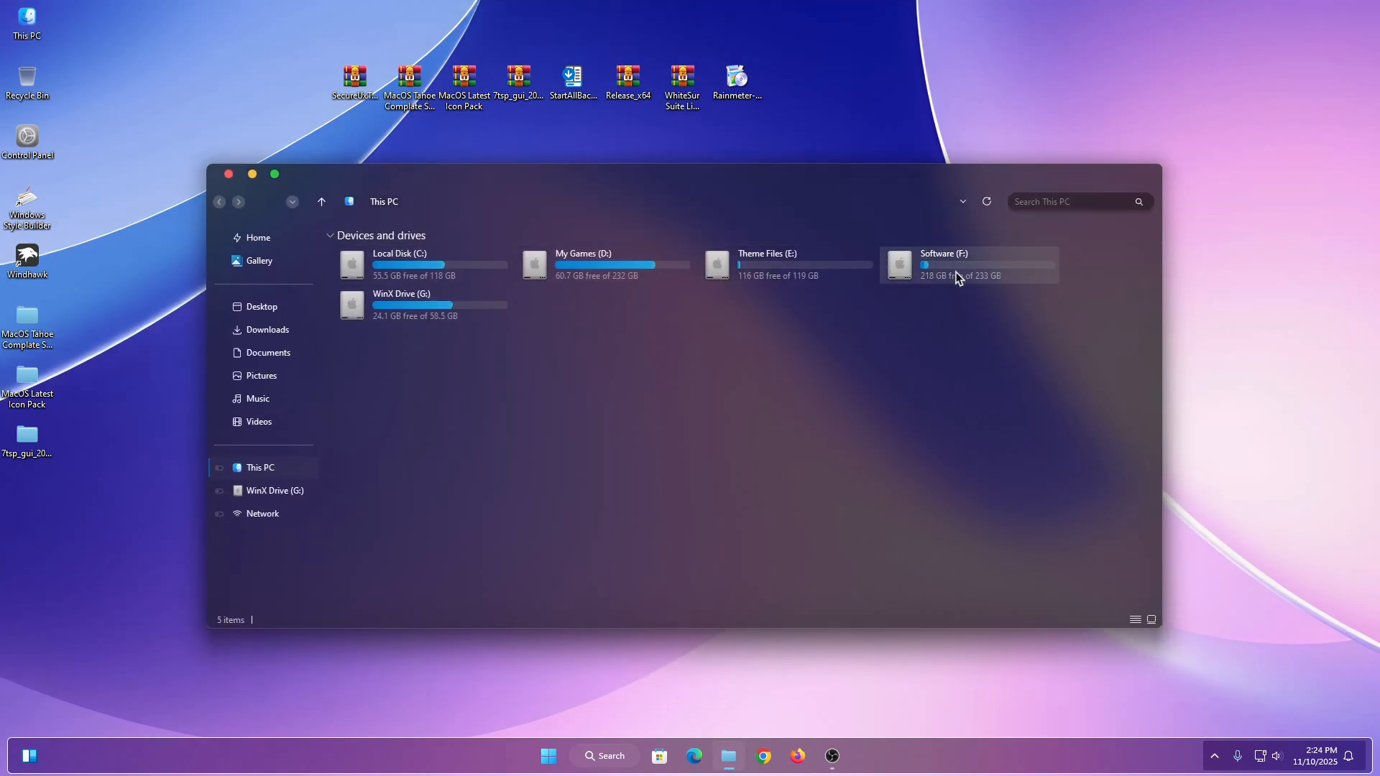
right_click(416, 264)
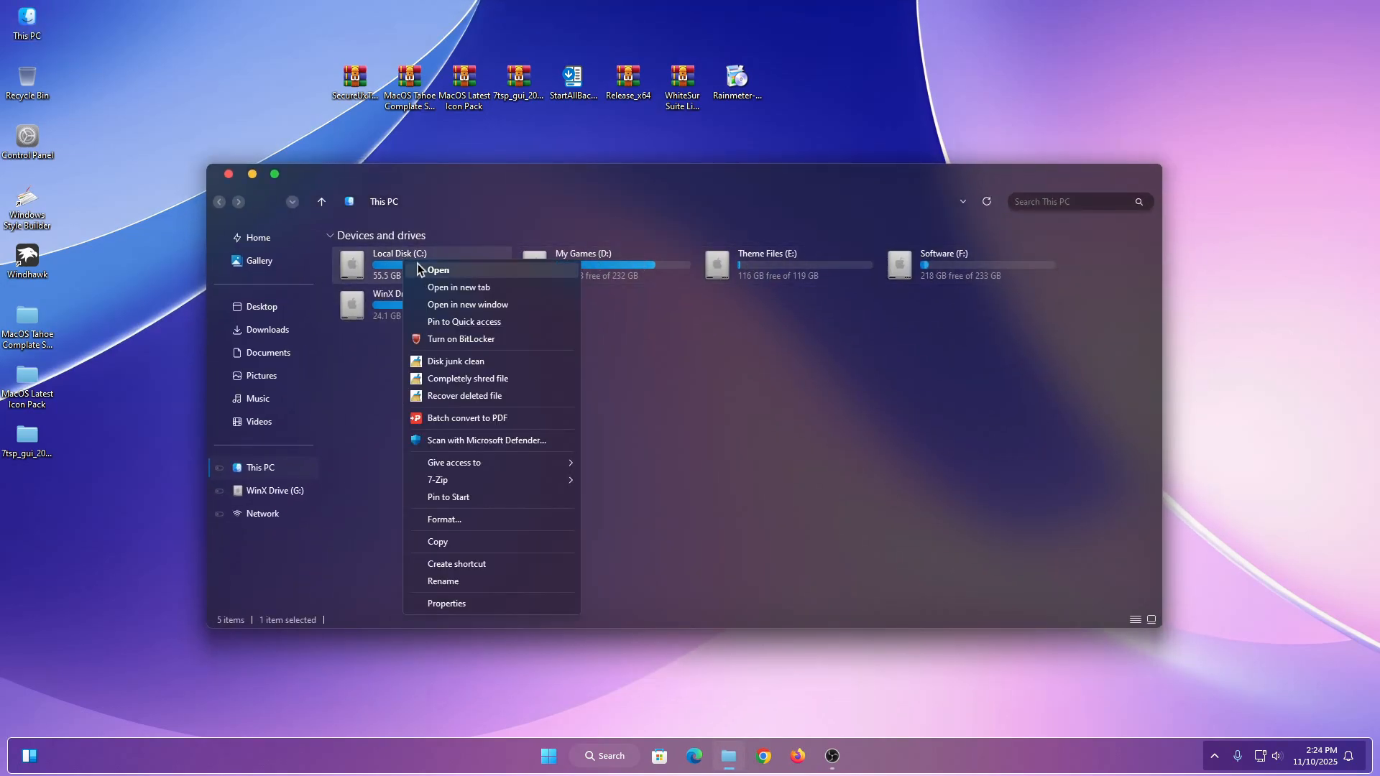
left_click(438, 270)
left_click_drag(404, 419, 988, 270)
left_click(1115, 200)
left_click(227, 175)
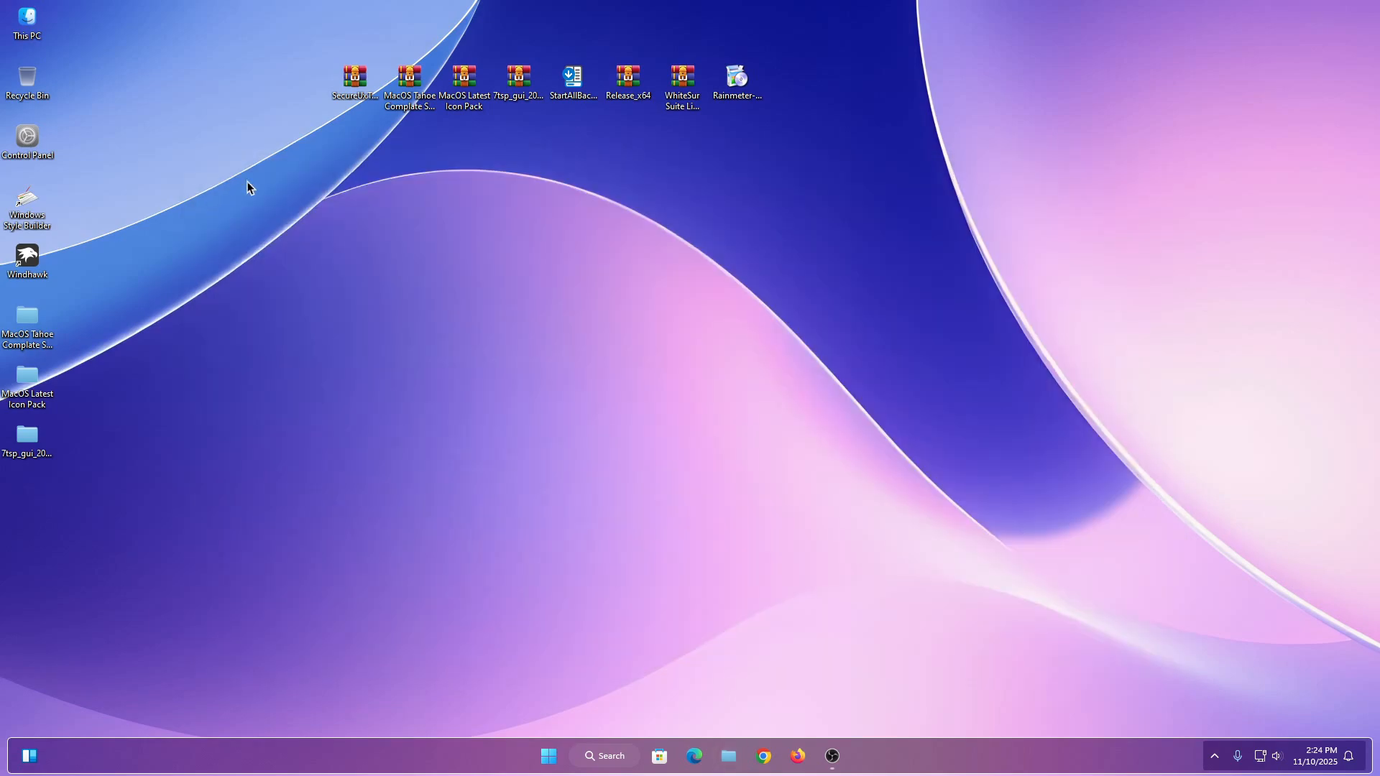
Run the Rainmeter installer as administrator, complete a standard installation in English and launch Rainmeter.
left_click(737, 79)
right_click(734, 85)
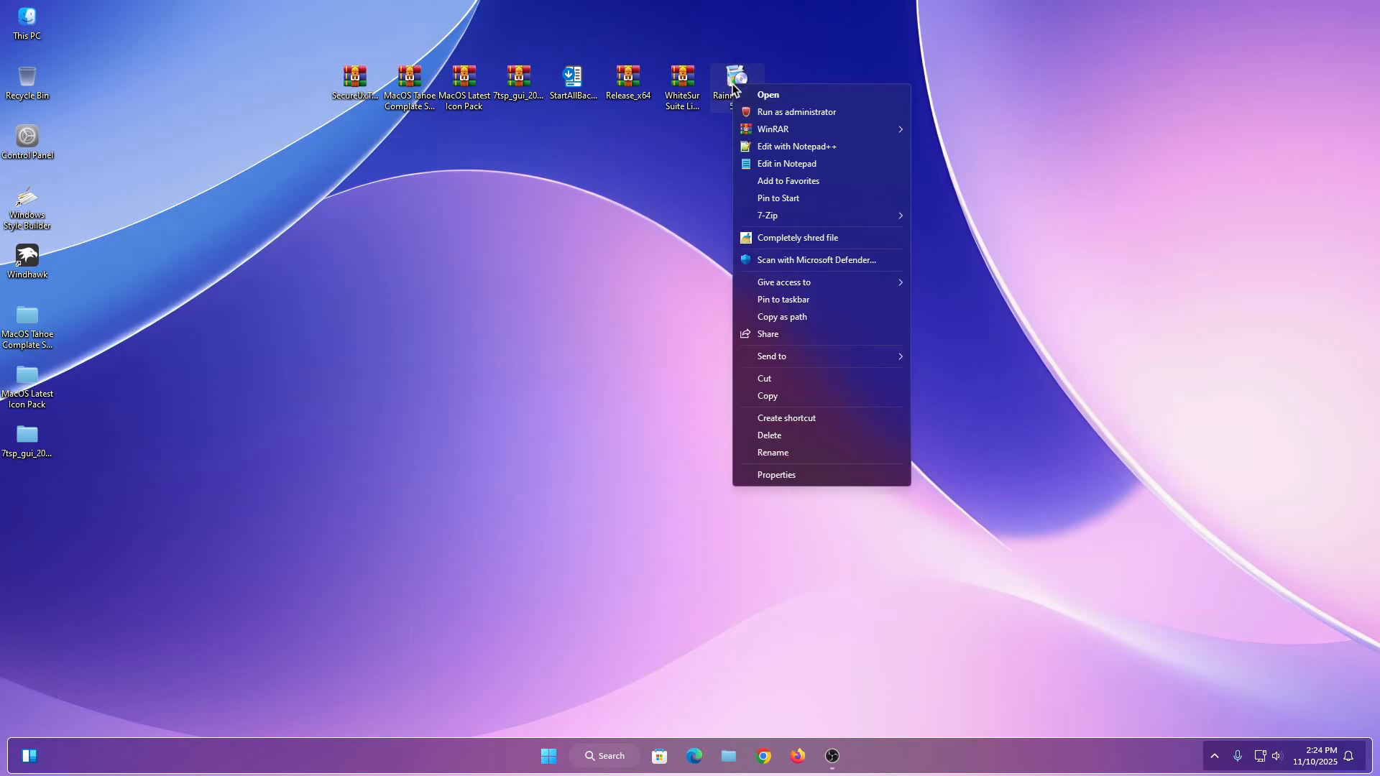
left_click(785, 113)
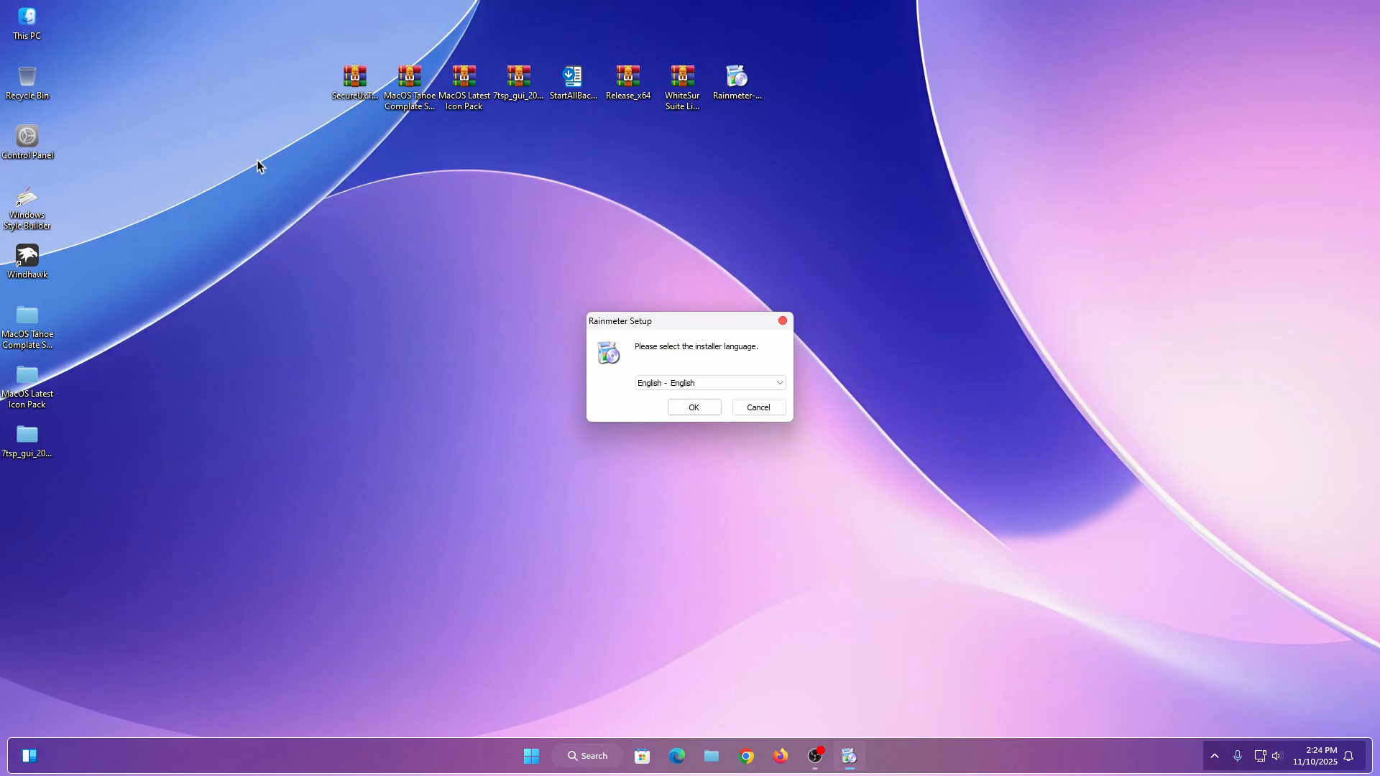
left_click(695, 407)
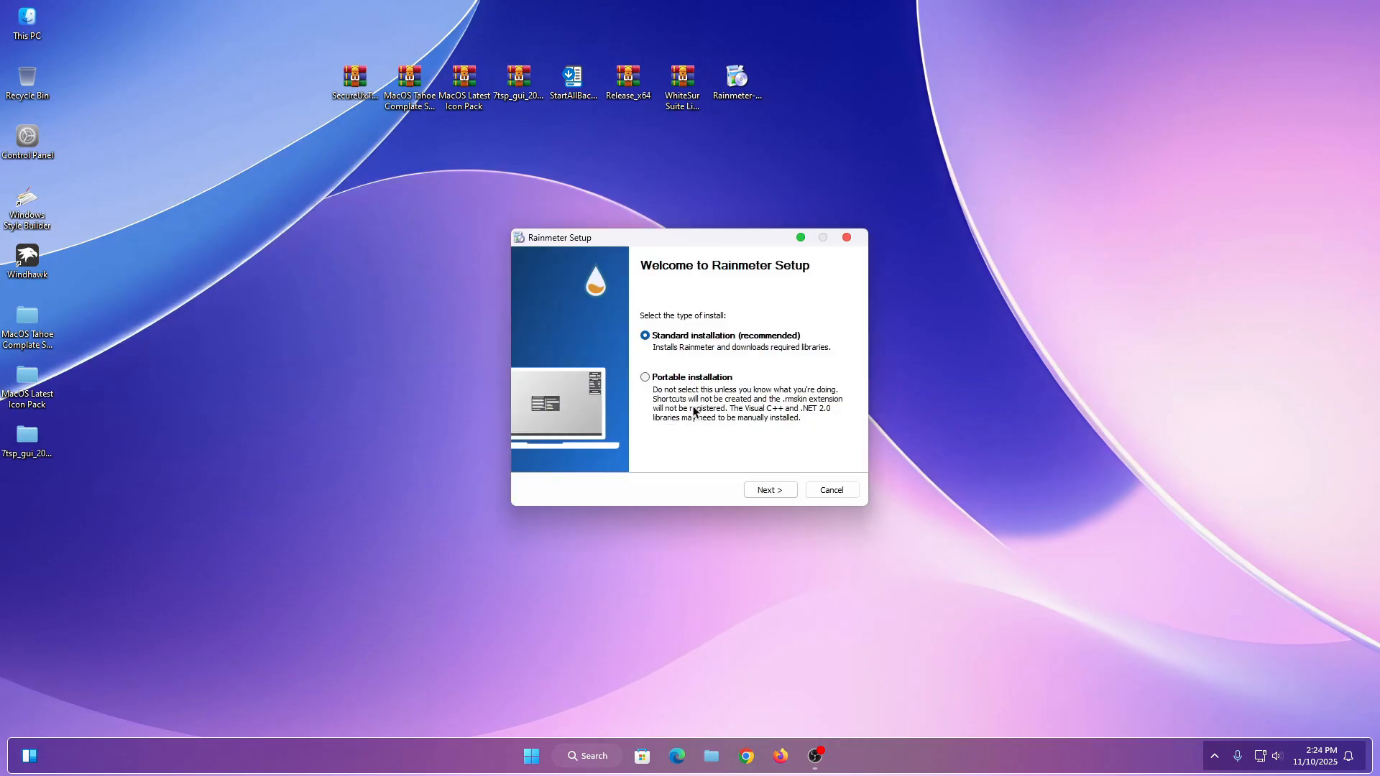
left_click(766, 494)
left_click(777, 493)
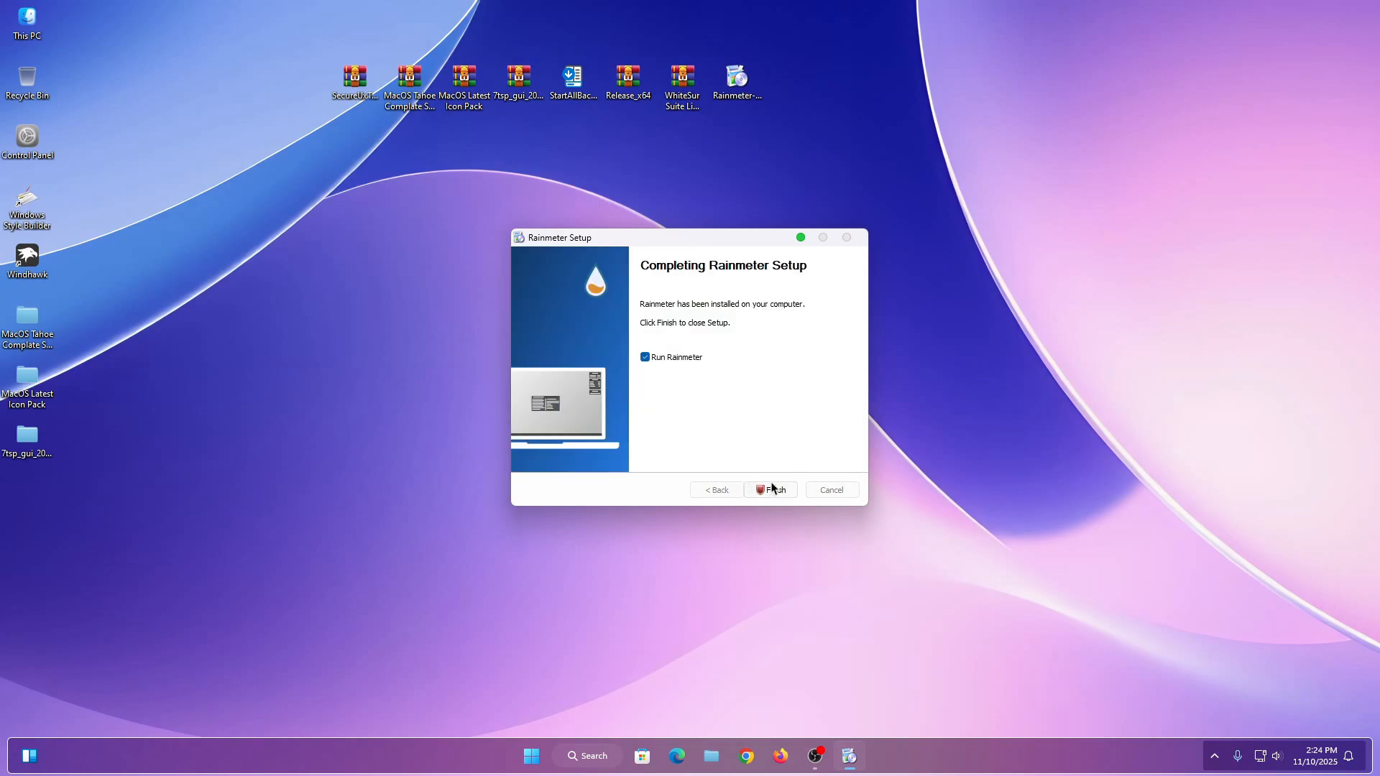
left_click(772, 489)
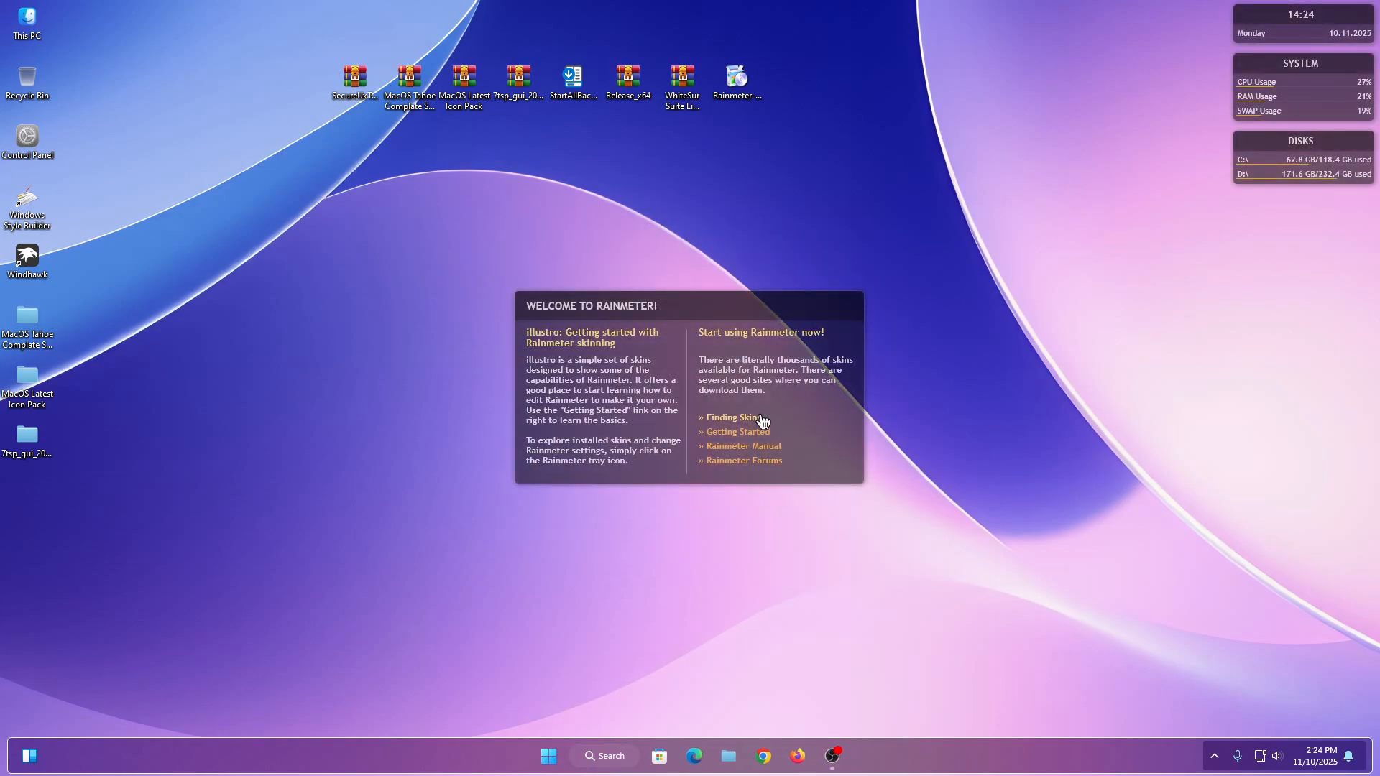
Unload Rainmeter's default Welcome, Disks, System and Clock skins from the desktop.
right_click(761, 435)
left_click(798, 602)
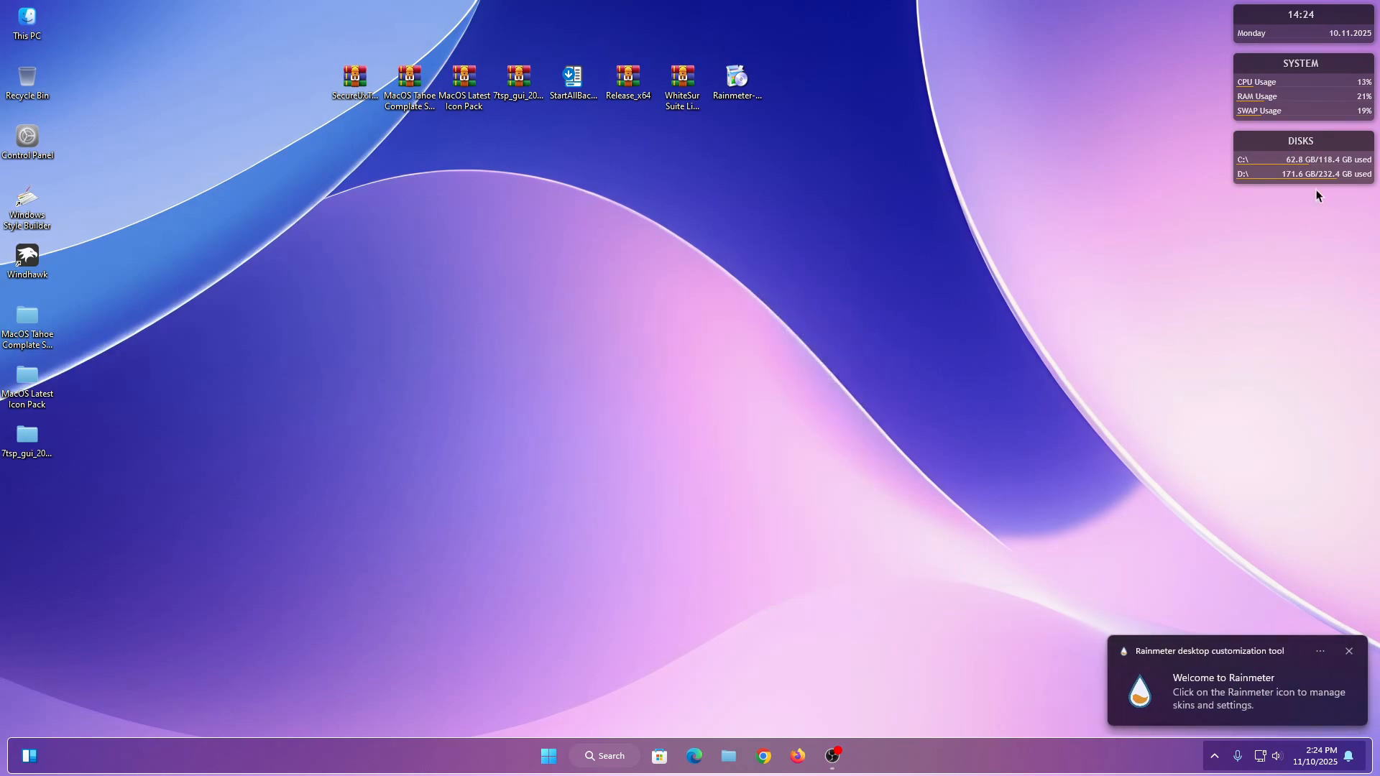
right_click(1311, 178)
left_click(1311, 362)
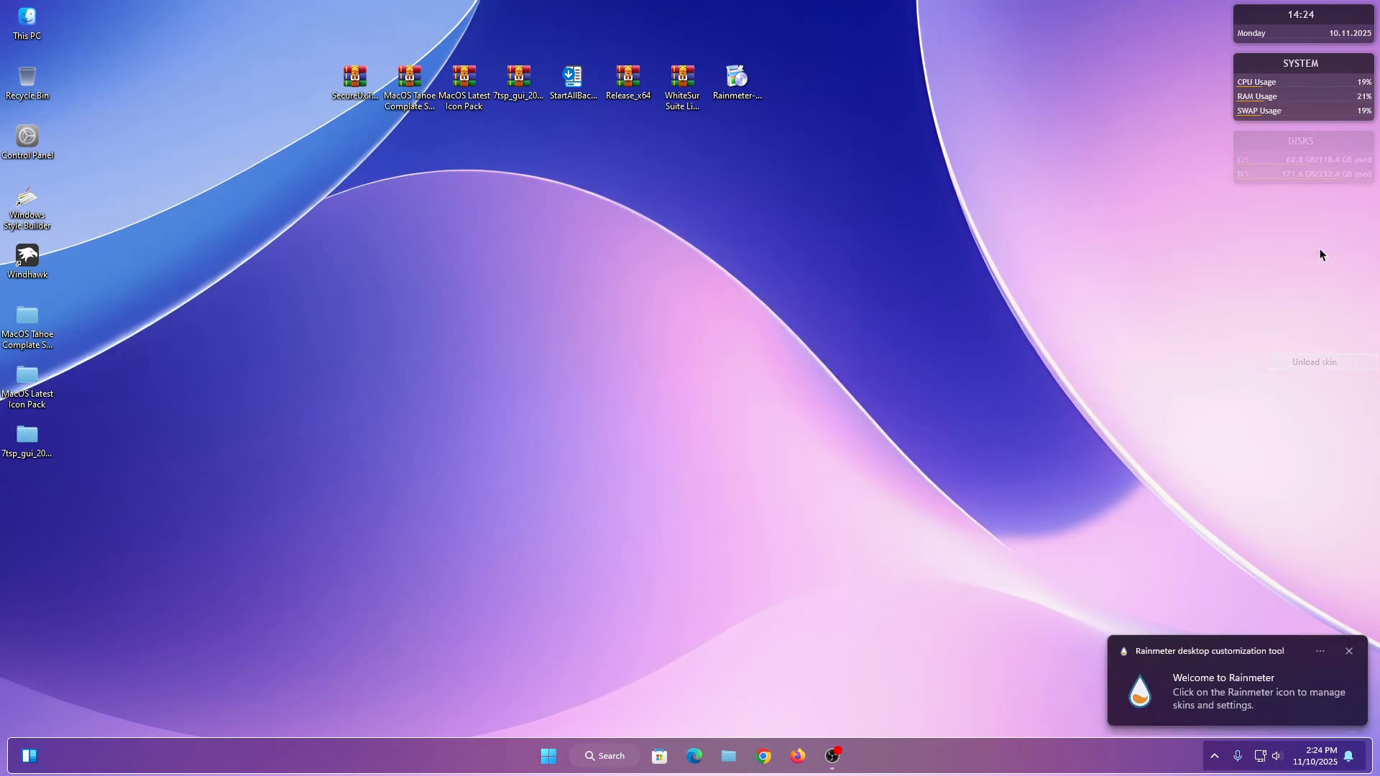
right_click(1285, 107)
left_click(1286, 287)
right_click(1288, 43)
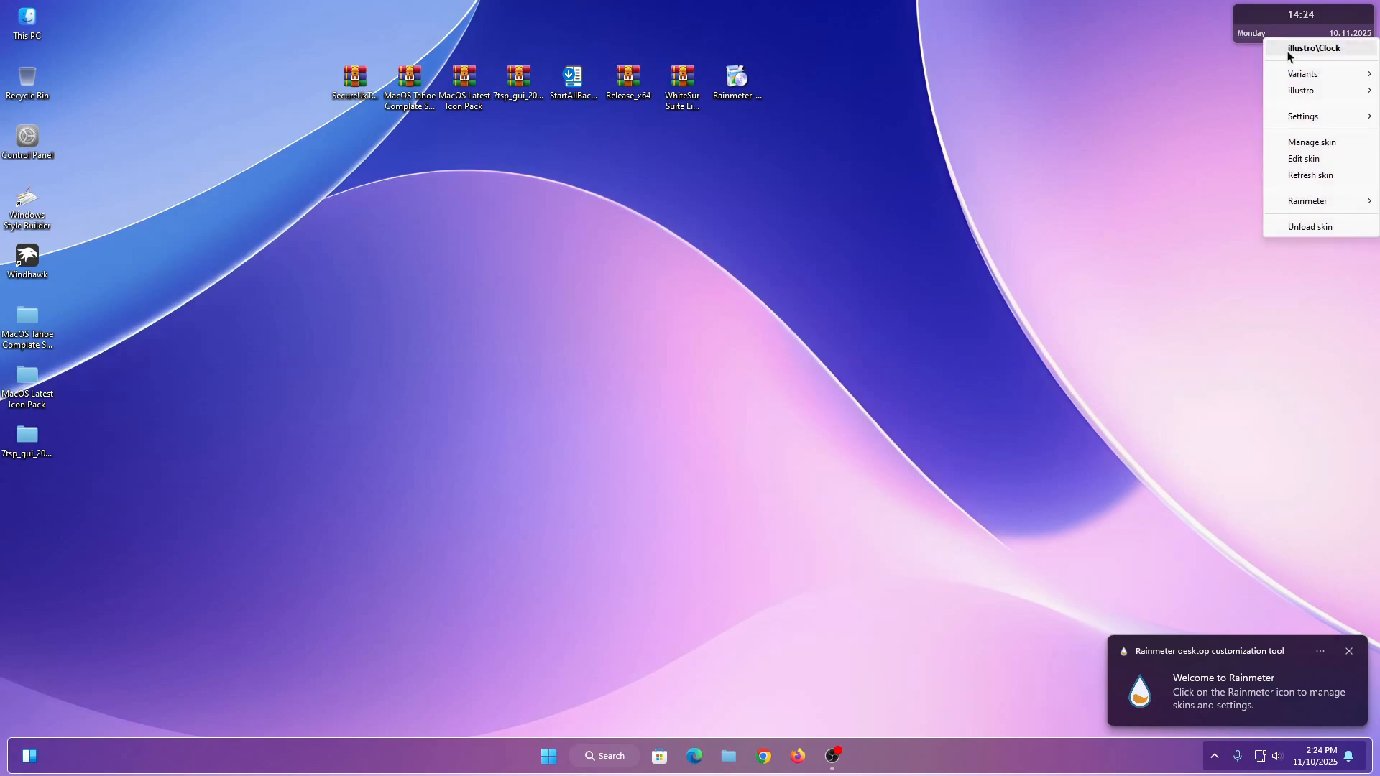
left_click(1310, 226)
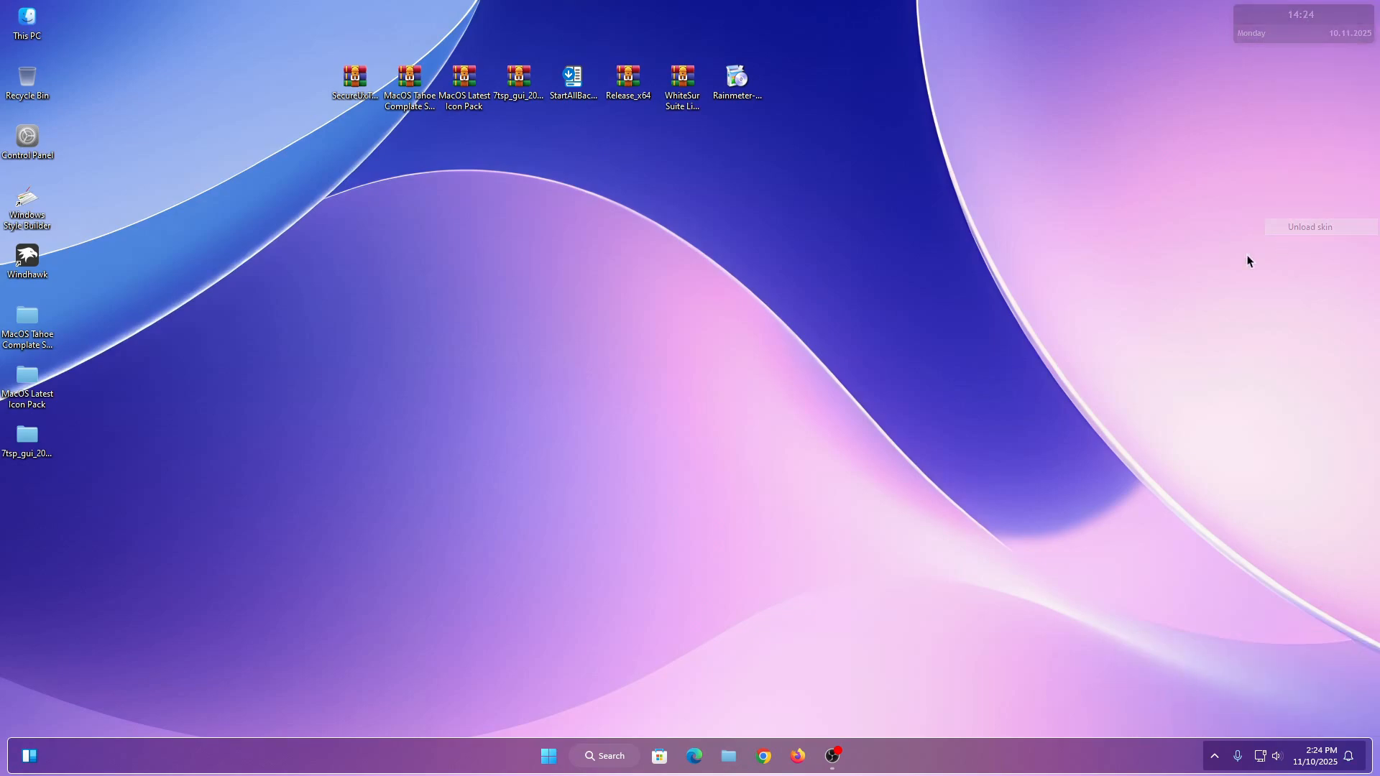
Extract the WhiteSur Suite Link Vegas archive into its own folder on the desktop.
right_click(683, 101)
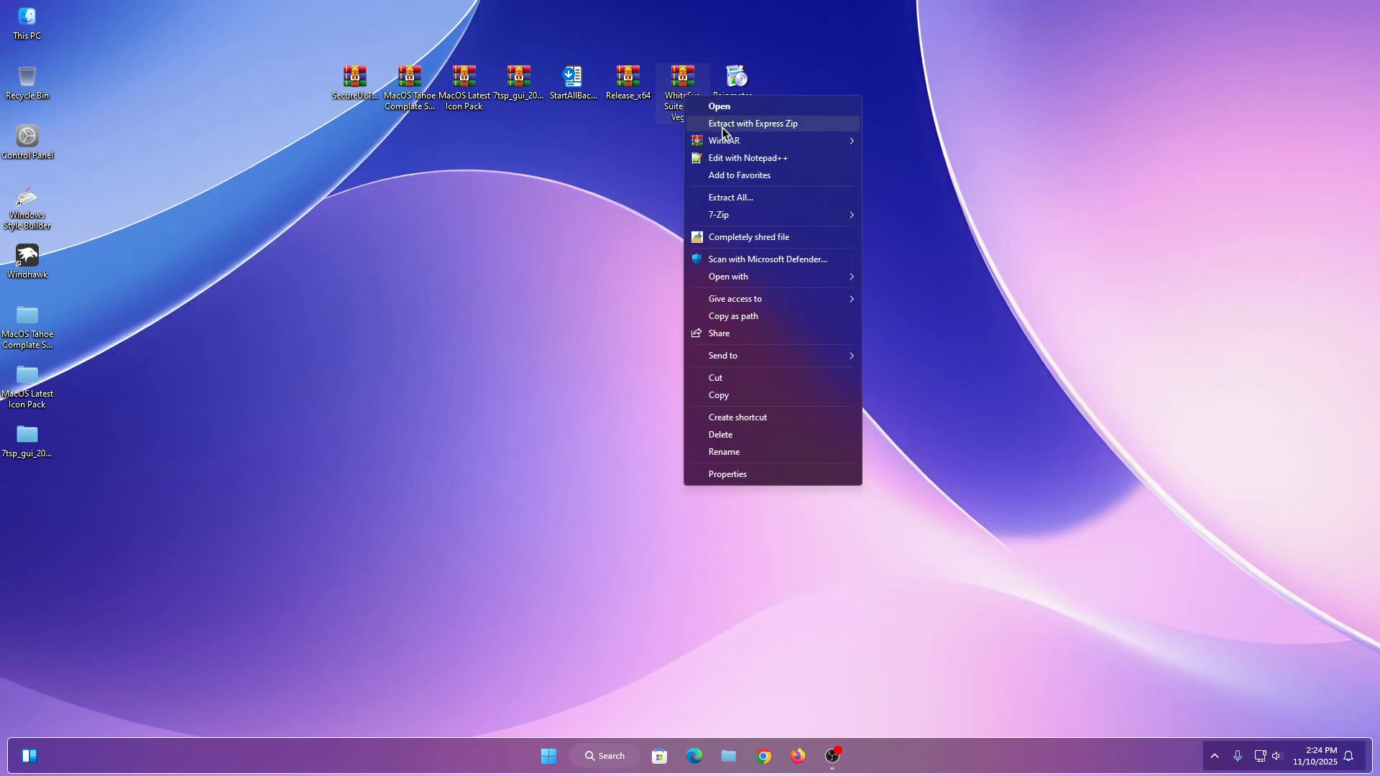
mouse_move(738, 142)
left_click(891, 163)
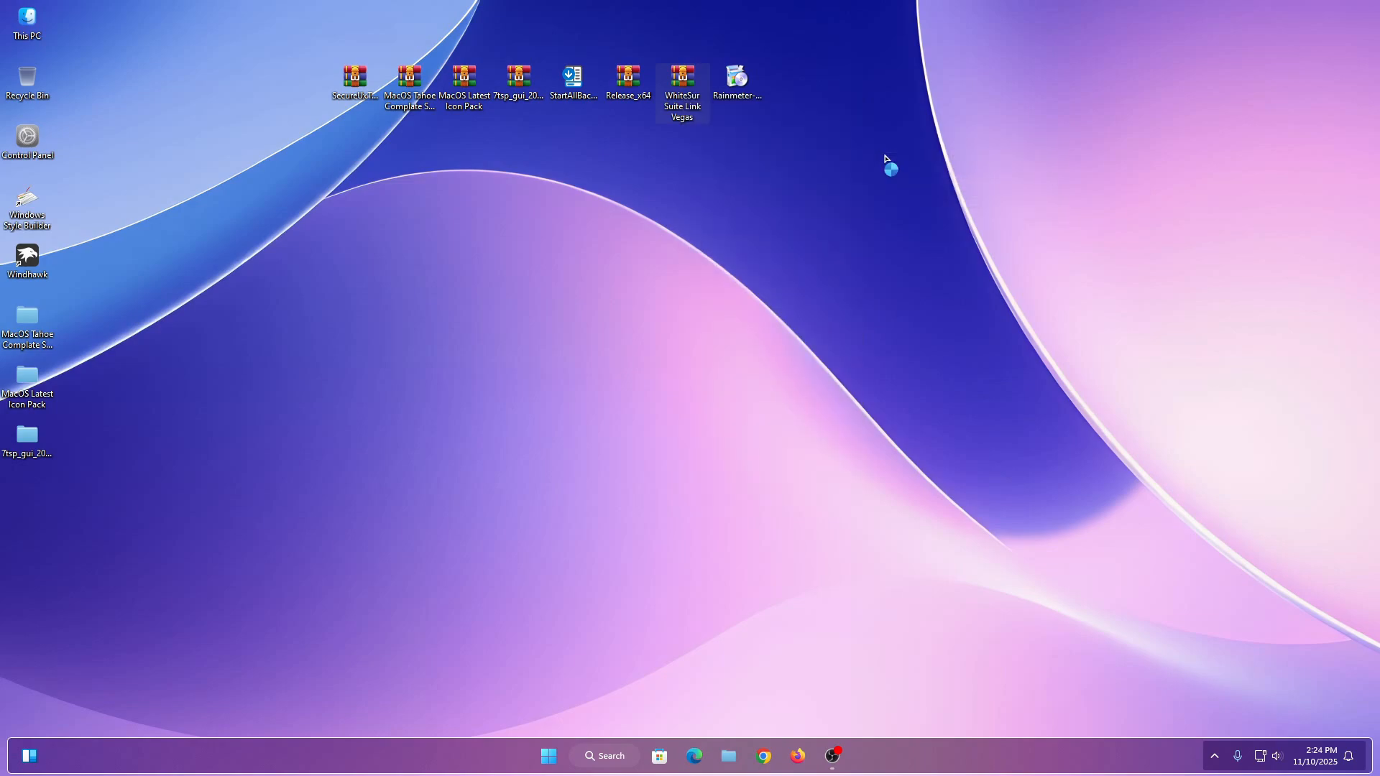
left_click(734, 545)
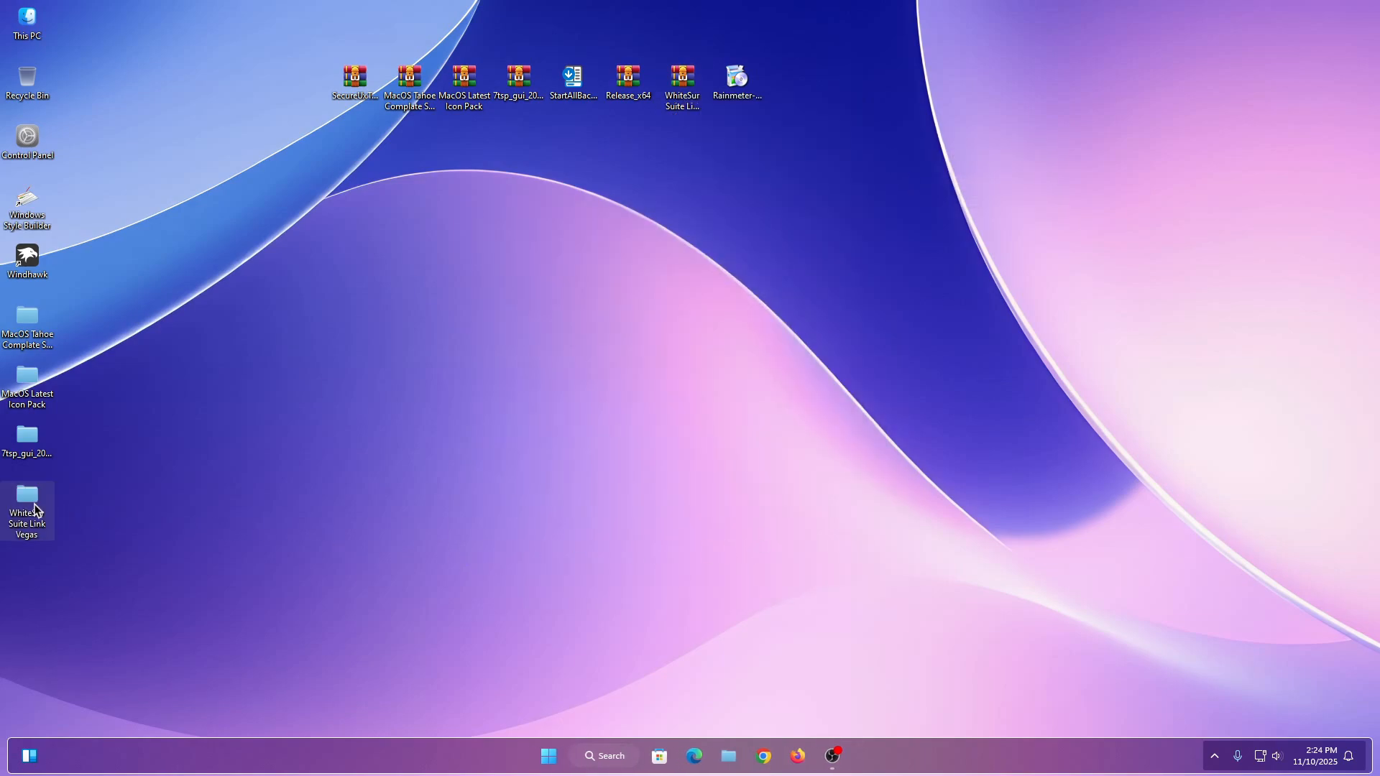
Open the extracted WhiteSur Suite Link Vegas folder and its subfolder of the same name.
right_click(41, 510)
left_click(98, 164)
left_click(376, 258)
right_click(376, 258)
left_click(408, 266)
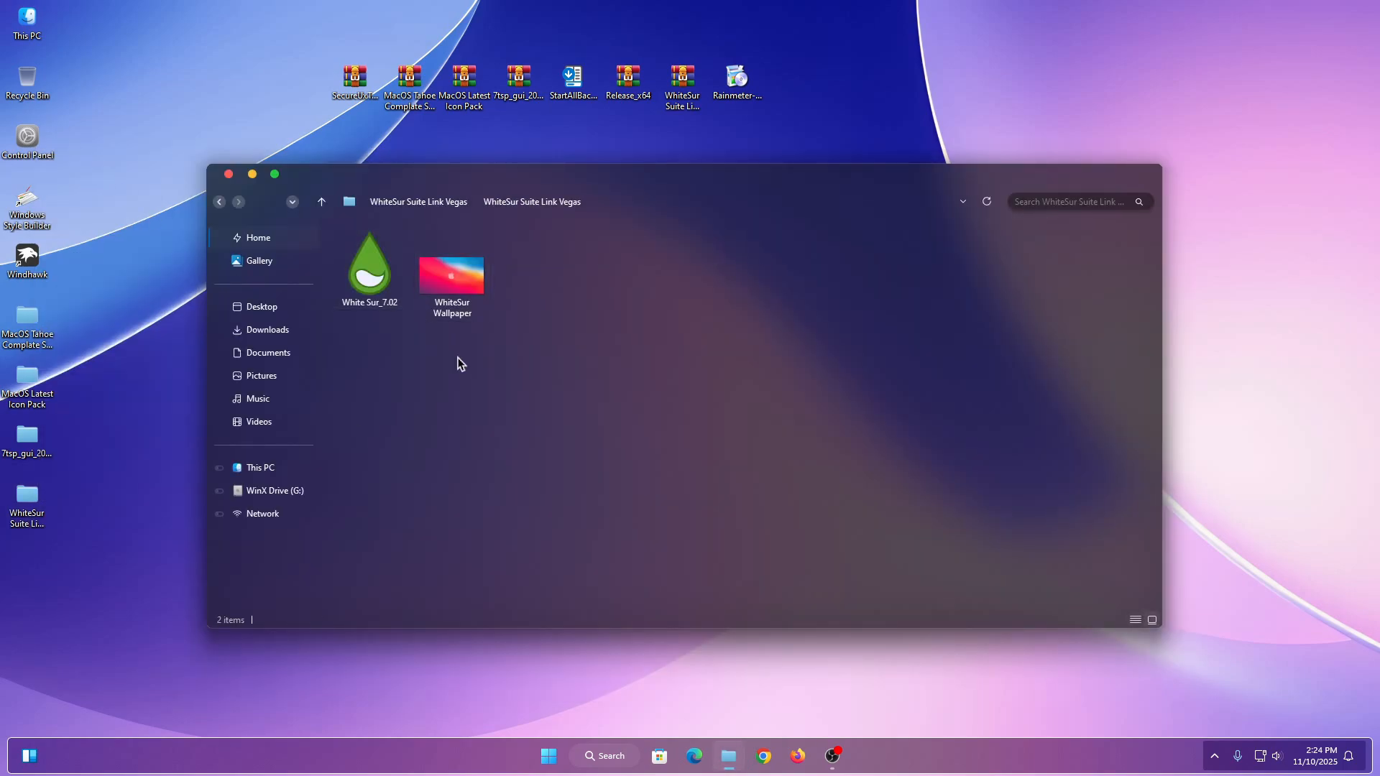
Install the White Sur_7.02 Rainmeter skin package with its included skins loaded, and close the folder window.
right_click(357, 271)
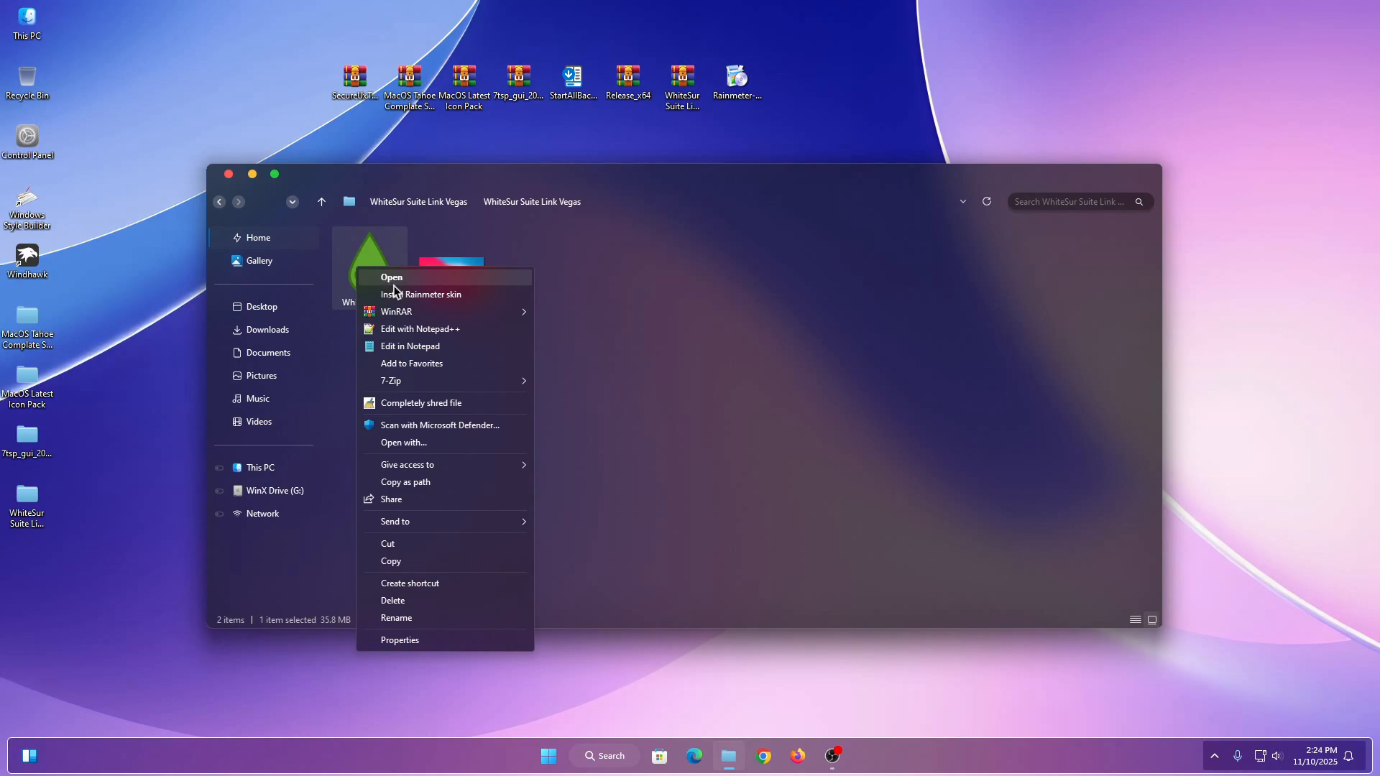
left_click(394, 287)
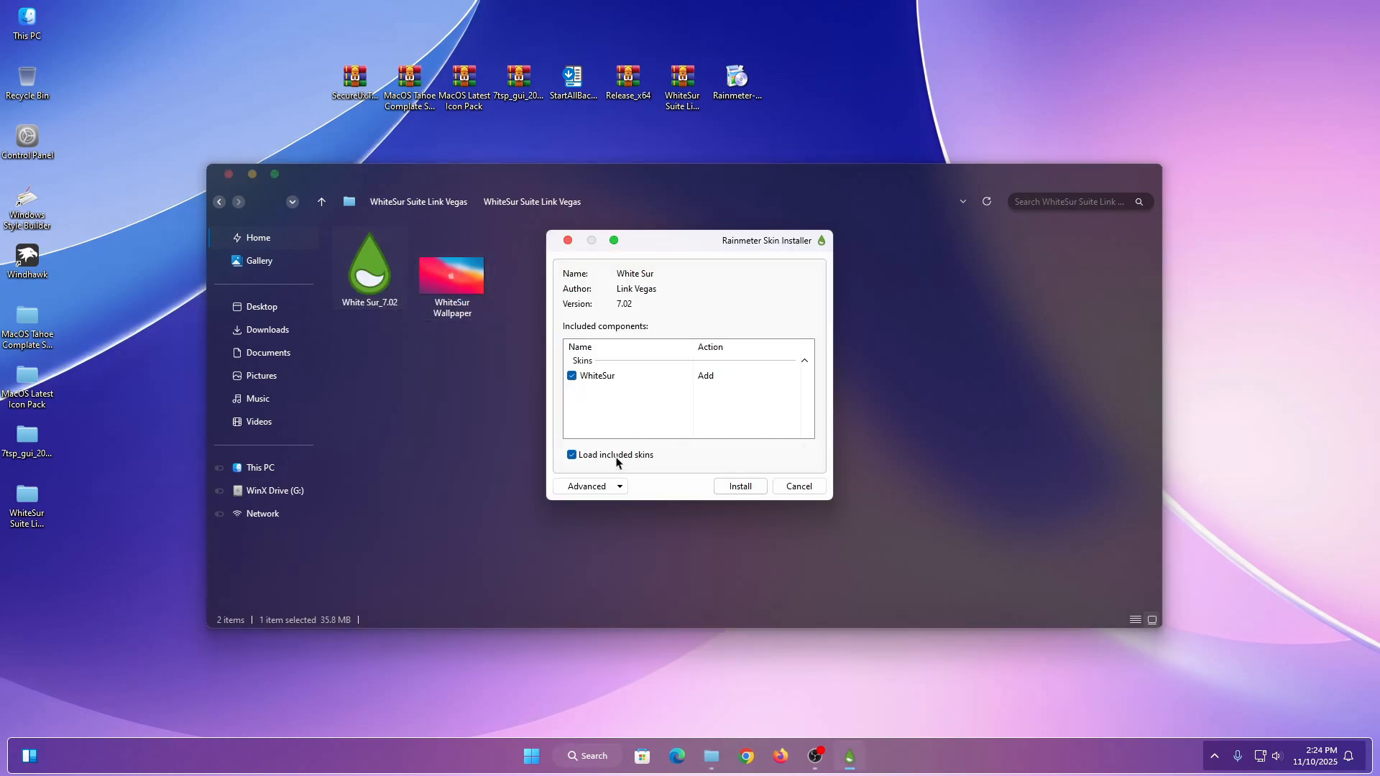
left_click(738, 486)
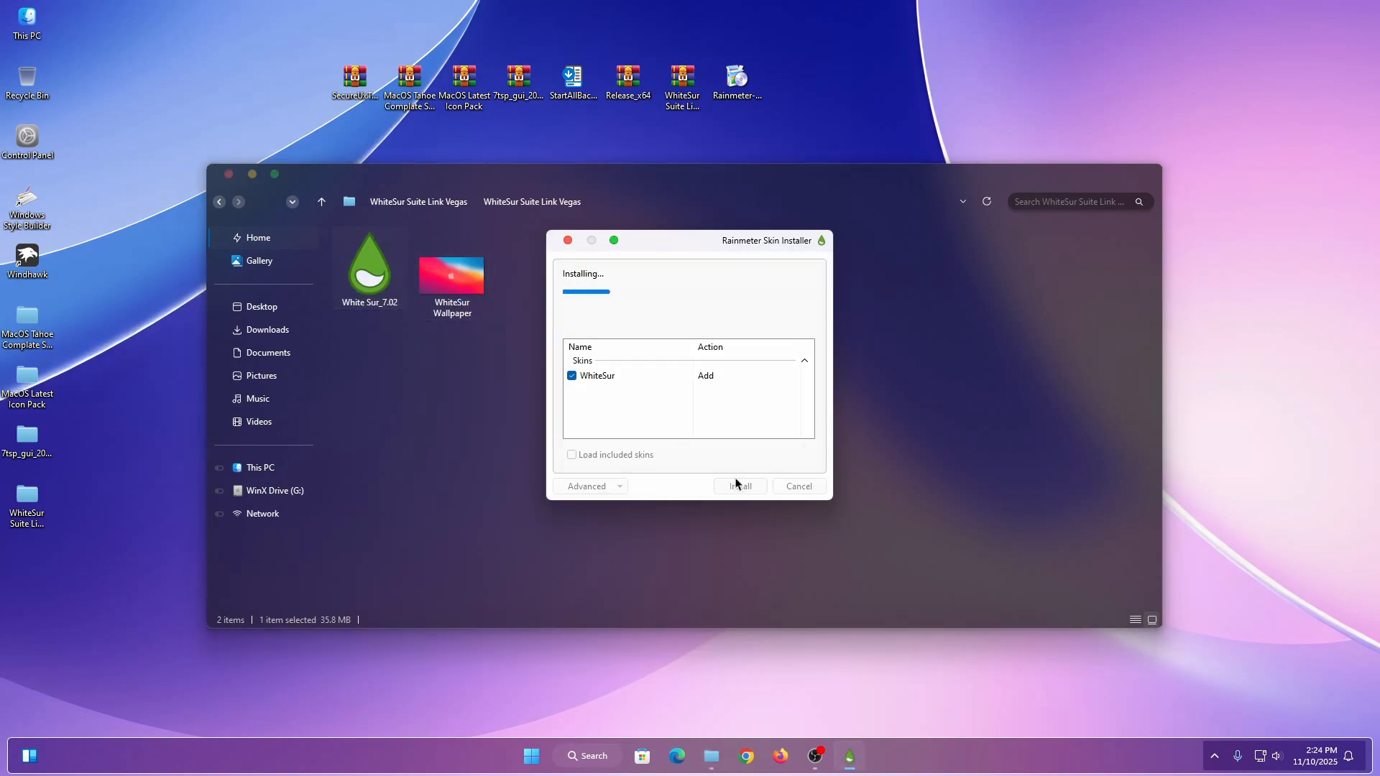
left_click(229, 174)
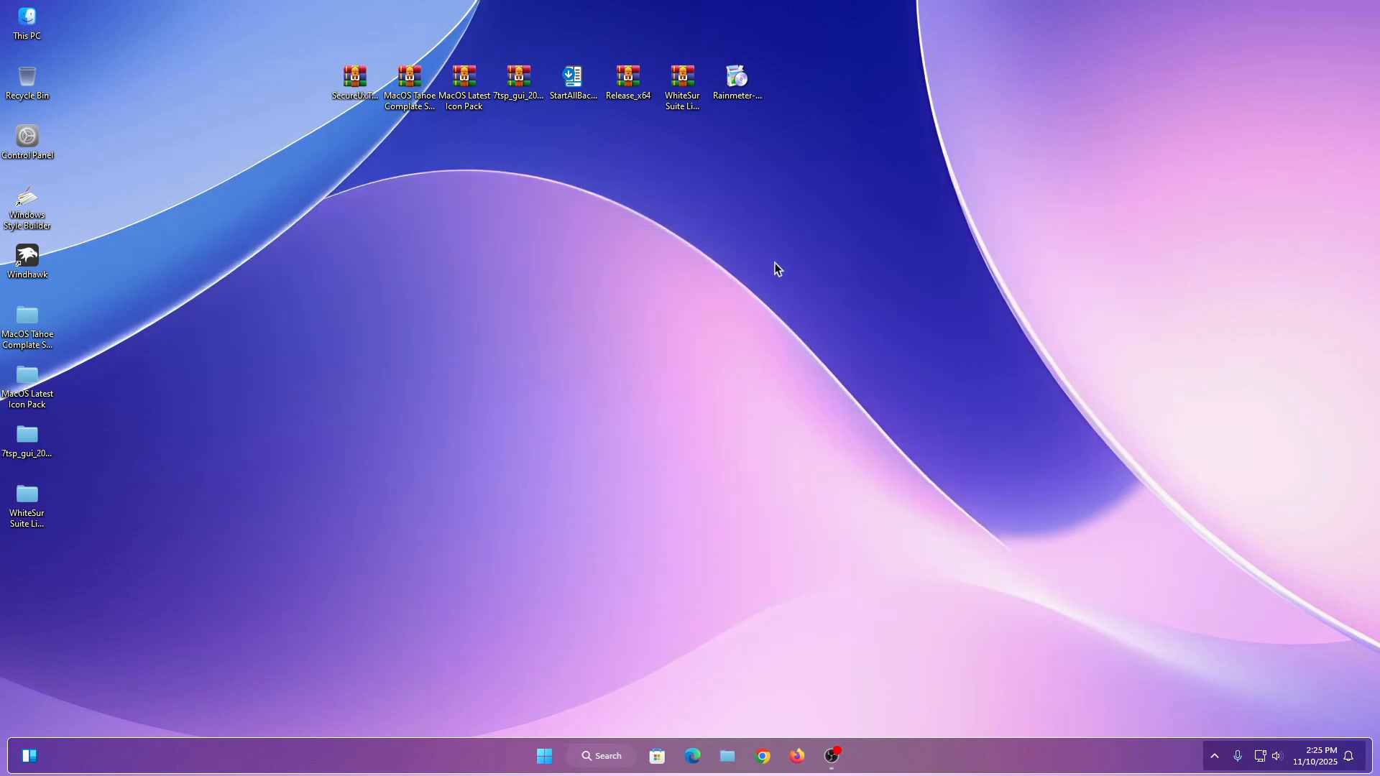
Hide the desktop icons and open the Manage Rainmeter window.
right_click(744, 215)
mouse_move(762, 218)
left_click(942, 316)
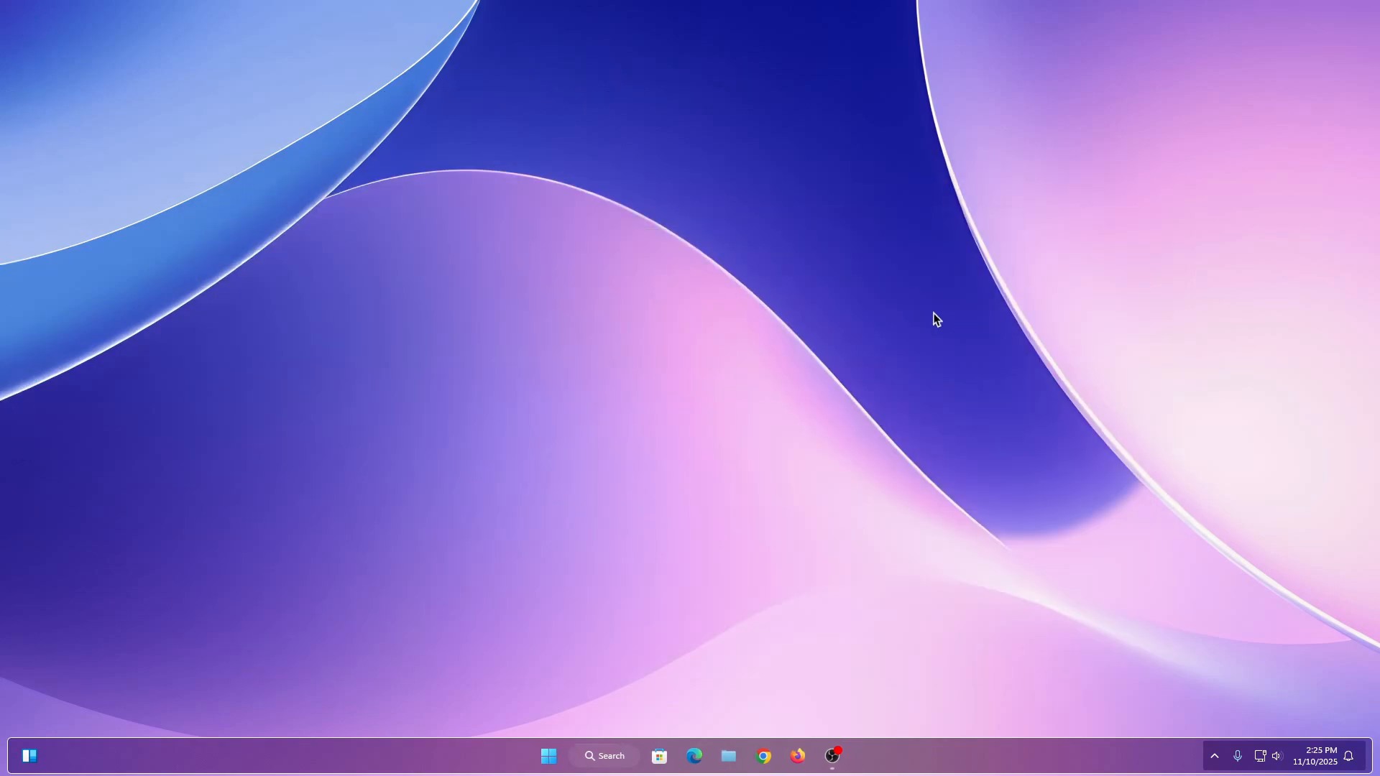
left_click(1214, 755)
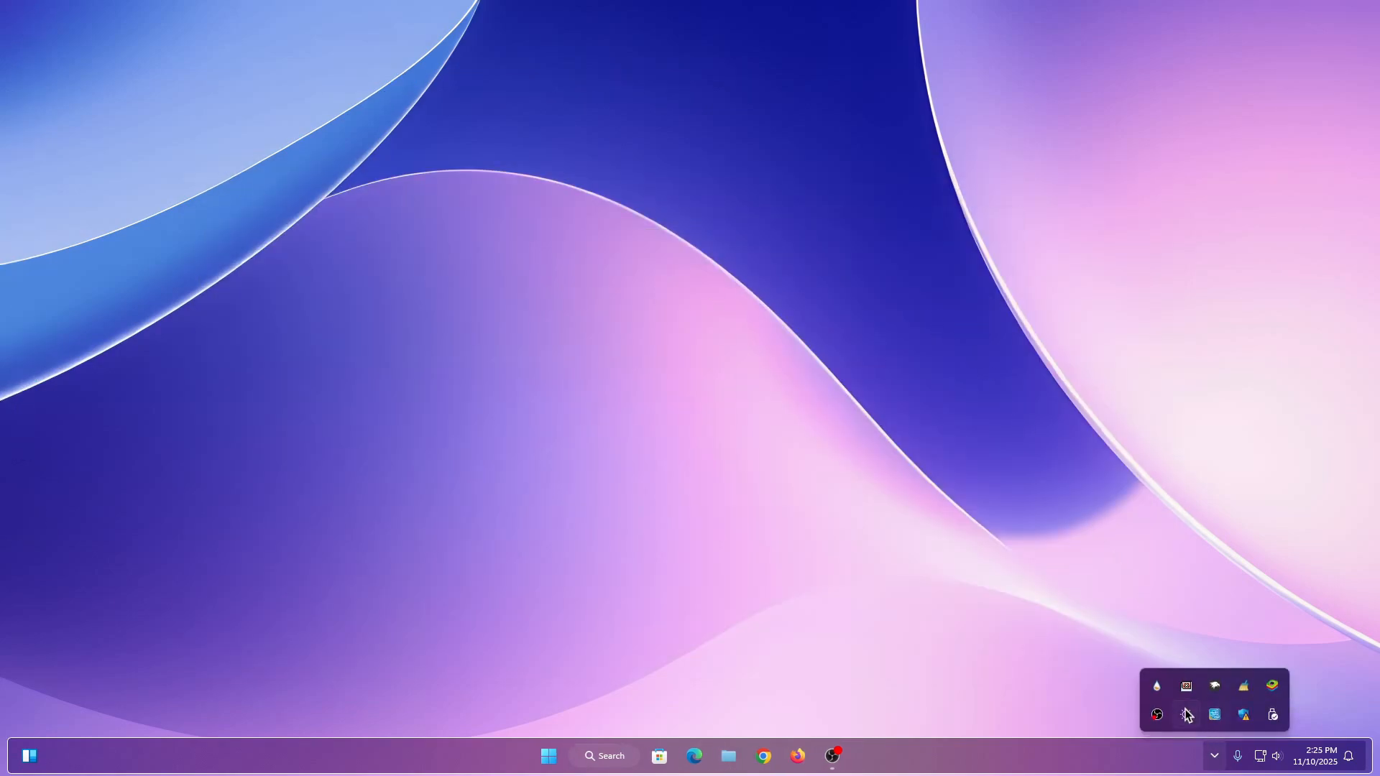
left_click(1157, 690)
Set the taskbar to hide automatically in the taskbar behaviors, and close Settings.
right_click(979, 754)
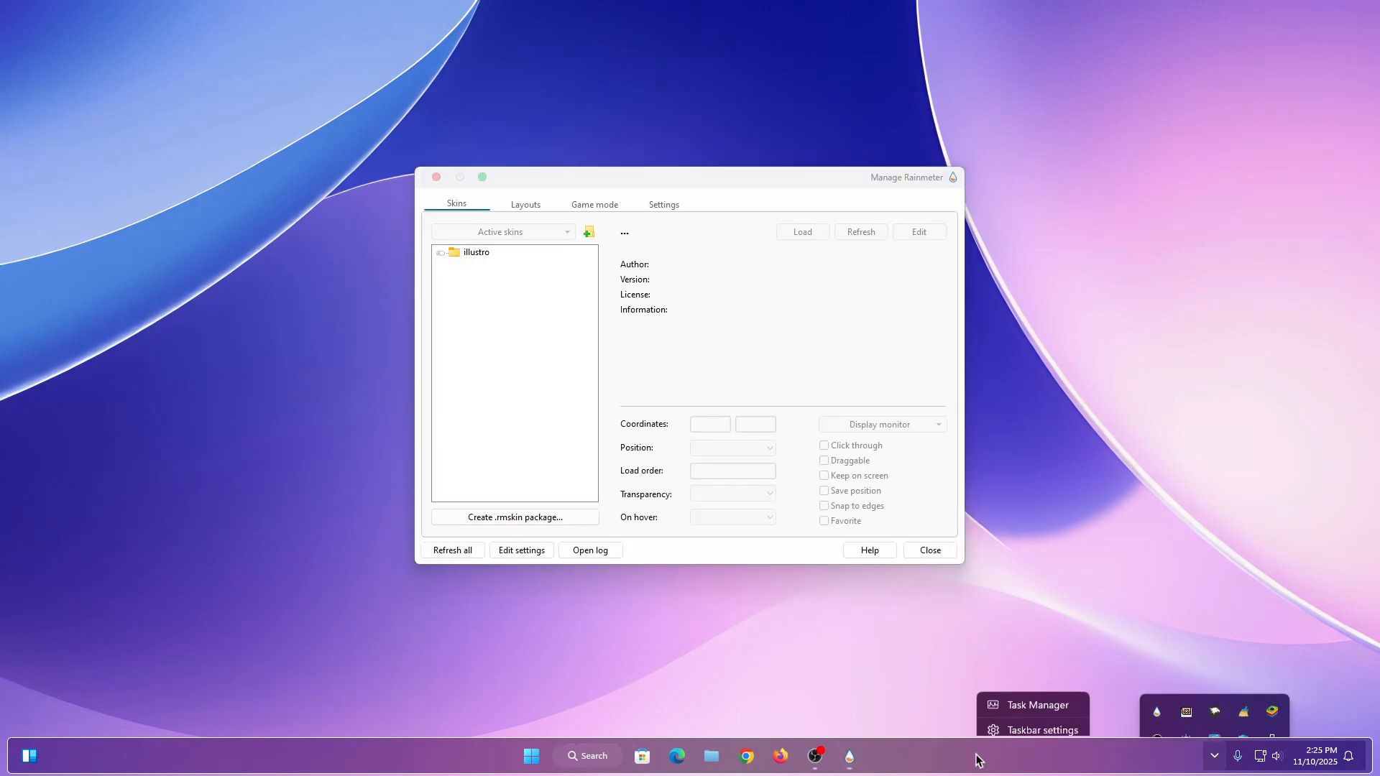
left_click(996, 722)
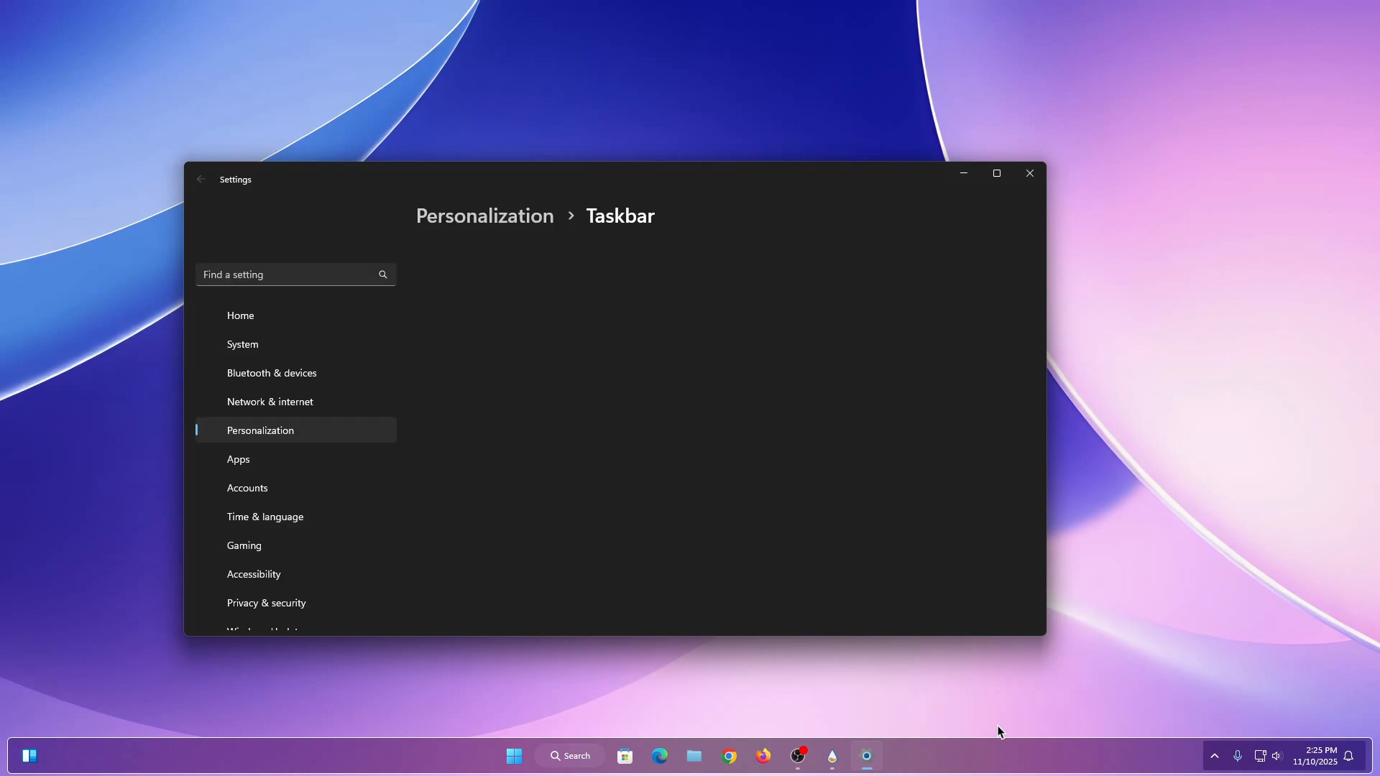
scroll(696, 520, "down", 2)
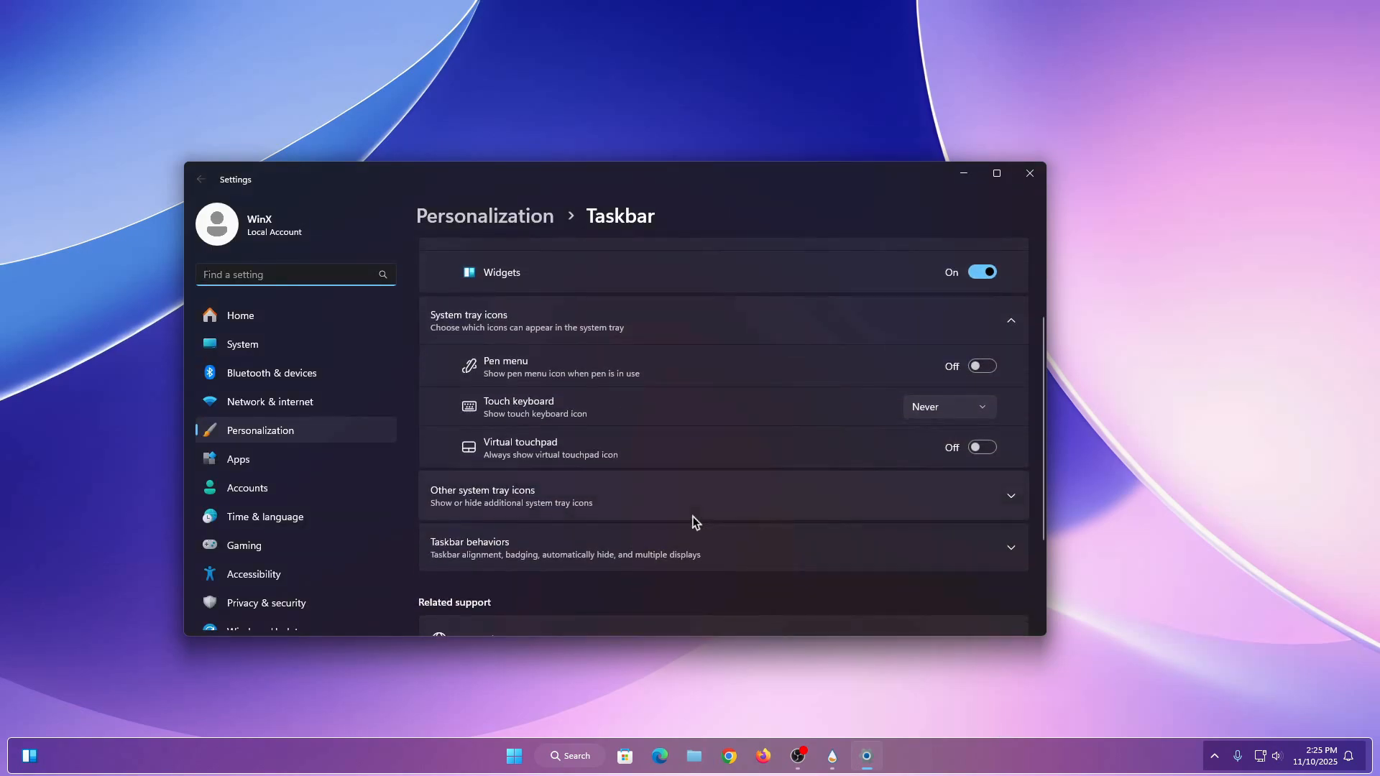
left_click(728, 561)
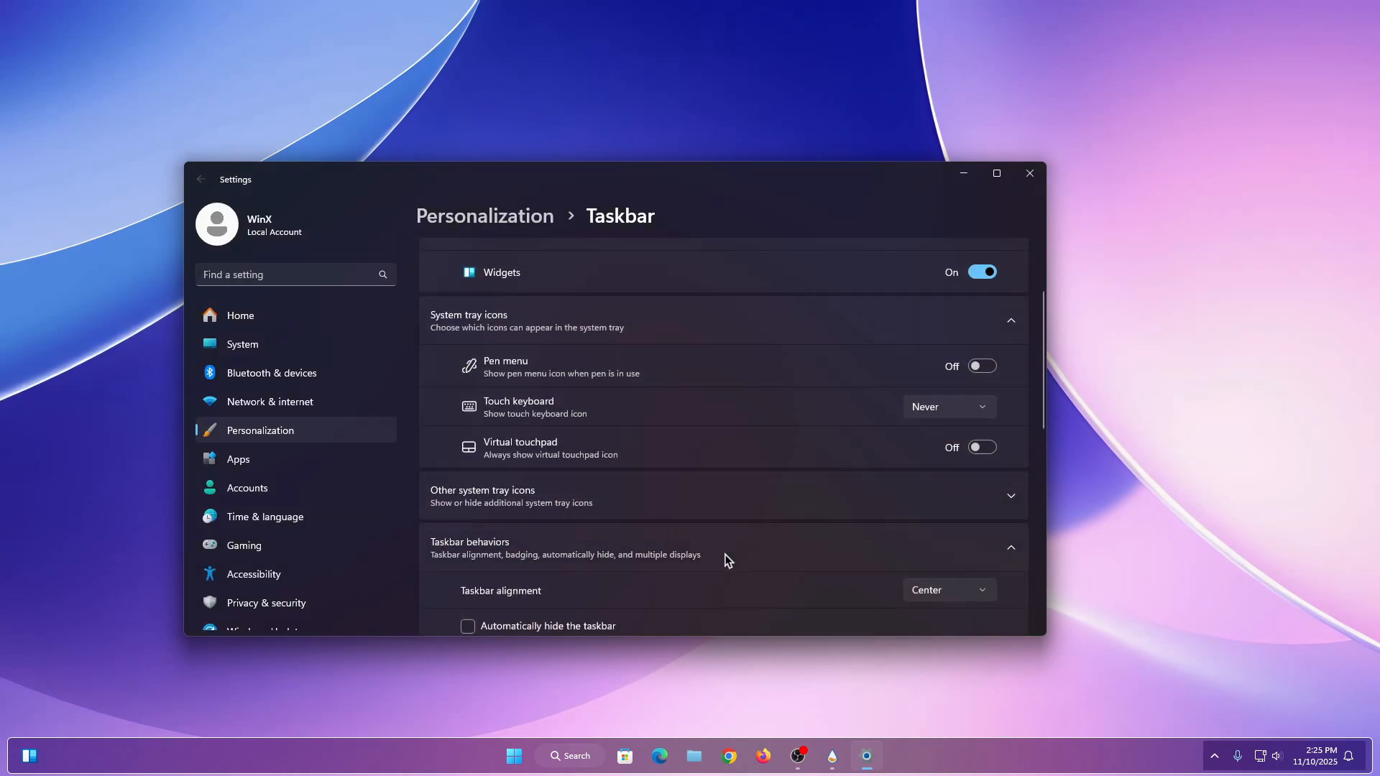
scroll(711, 553, "down", 3)
left_click(484, 457)
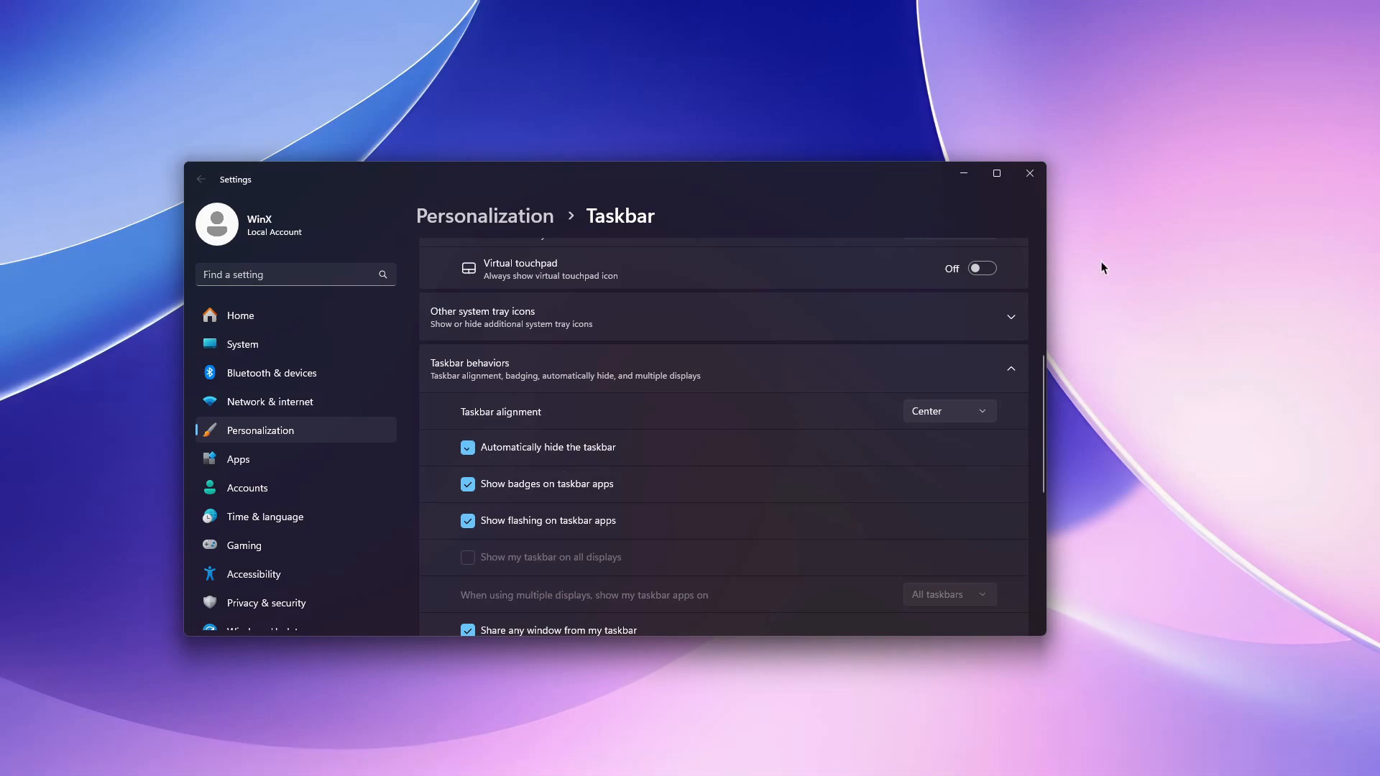
left_click(1044, 177)
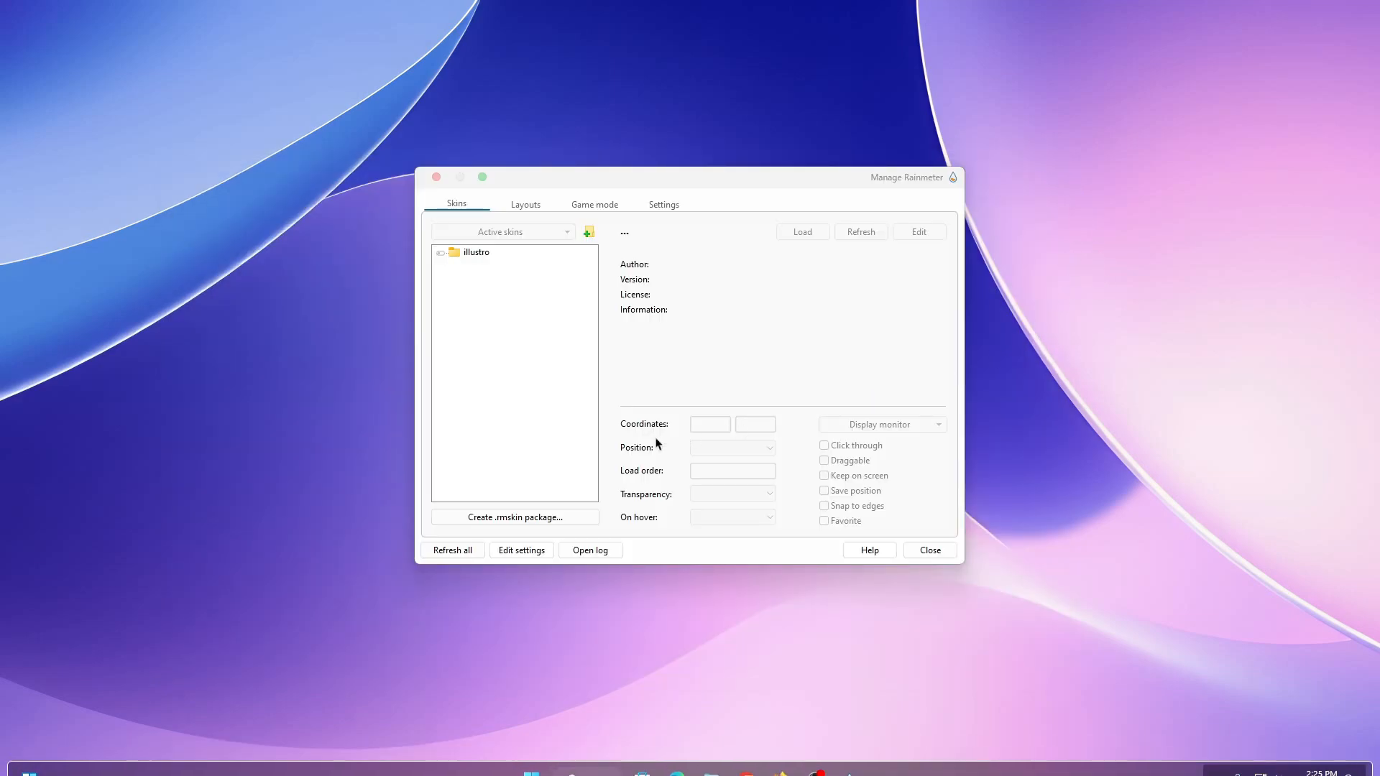
Refresh all Rainmeter skins and load the WhiteSur Dock.ini skin.
left_click(439, 548)
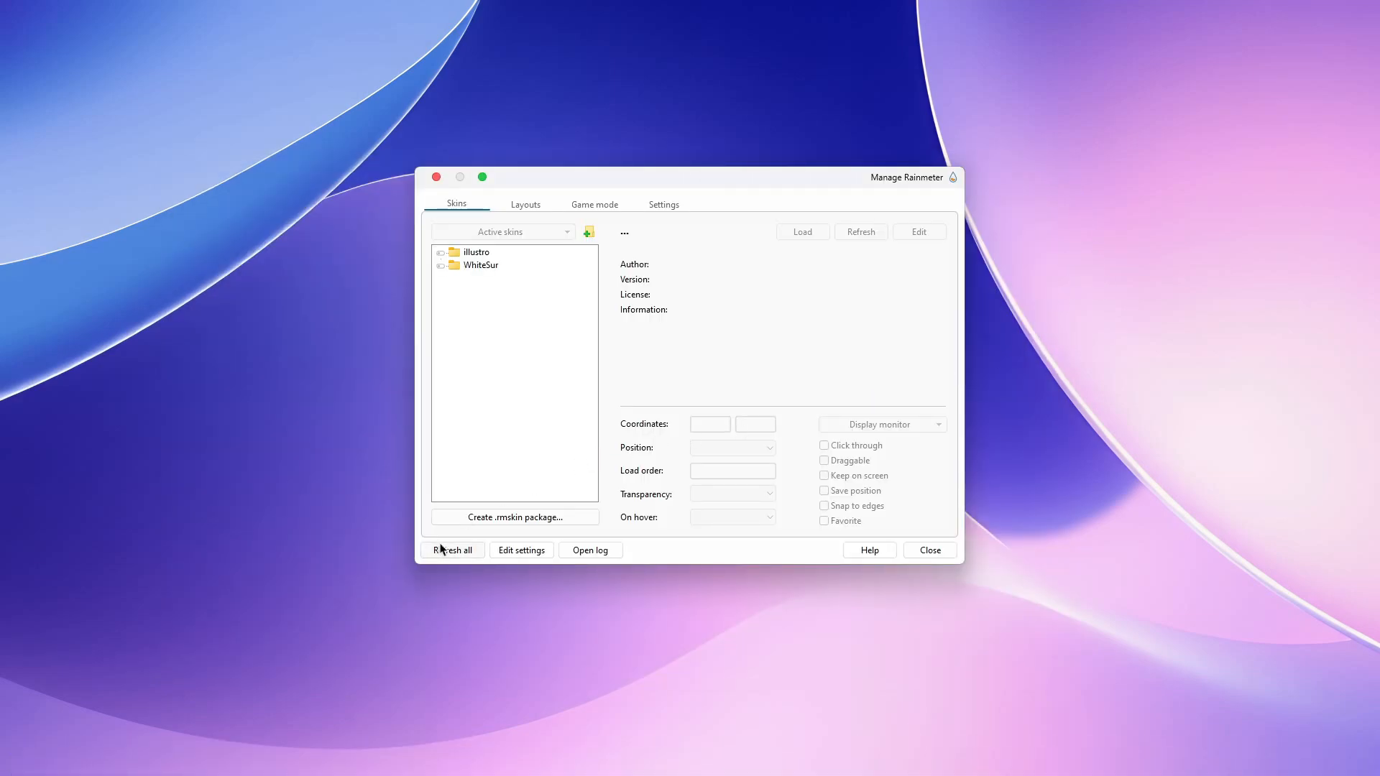
left_click(441, 266)
left_click(455, 280)
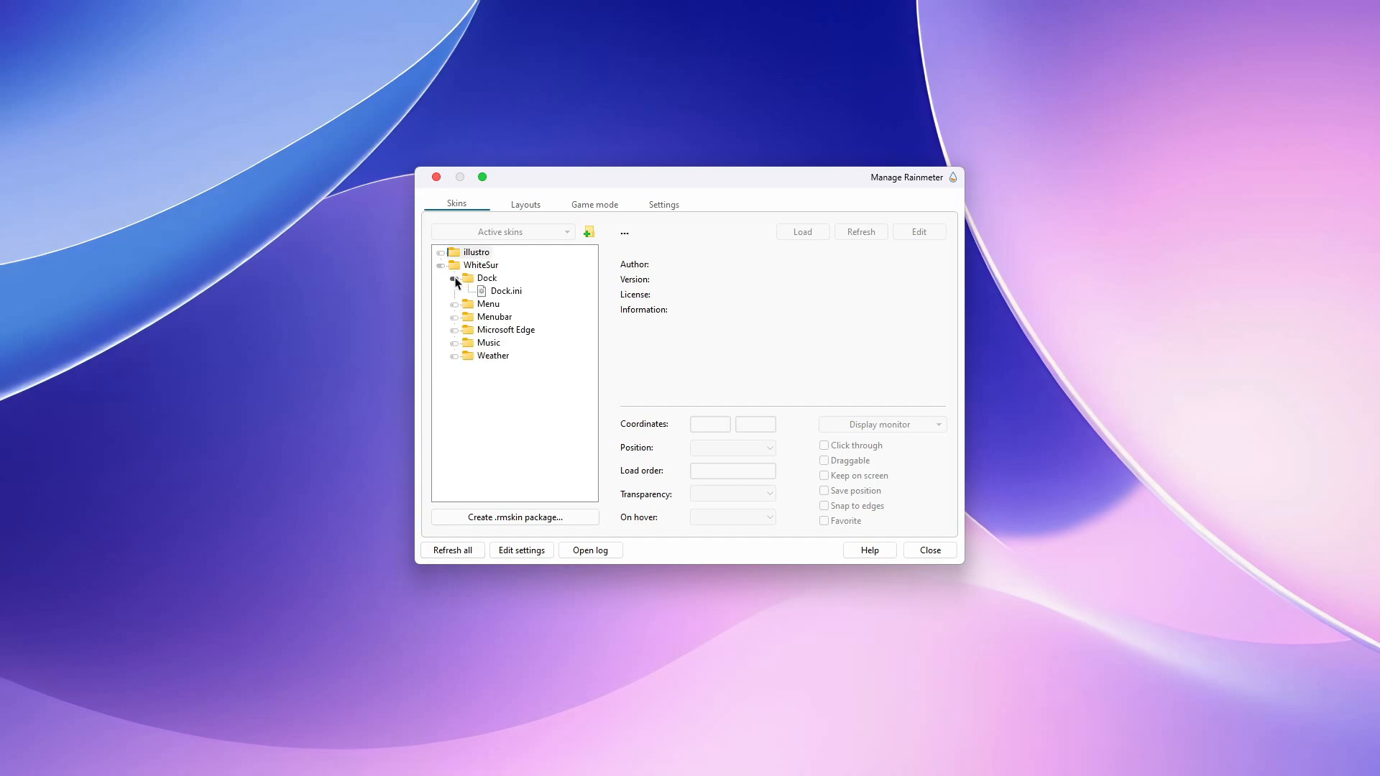
left_click(499, 292)
left_click(801, 233)
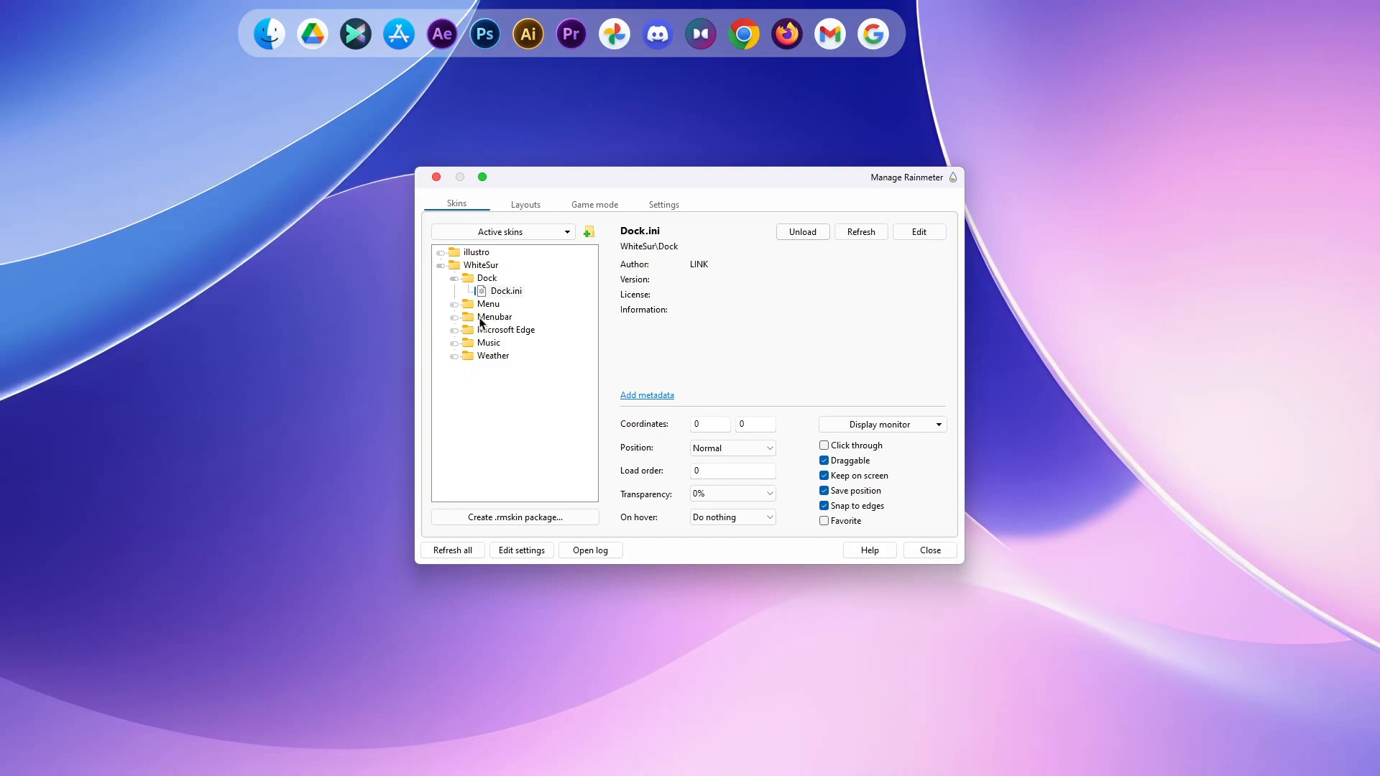
Load the WhiteSur Menubar.ini skin and close the Manage Rainmeter window.
left_click(453, 305)
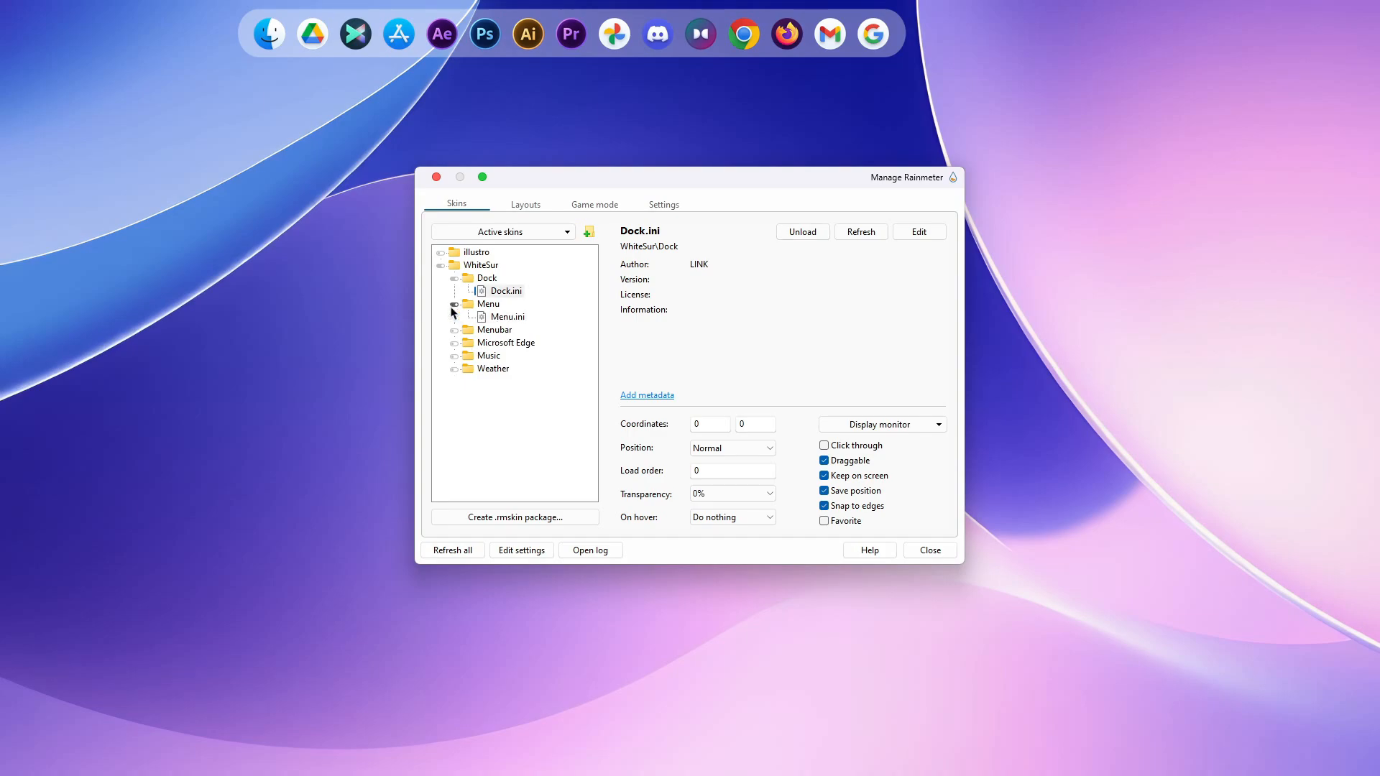
left_click(496, 317)
left_click(453, 331)
left_click(514, 343)
left_click(802, 238)
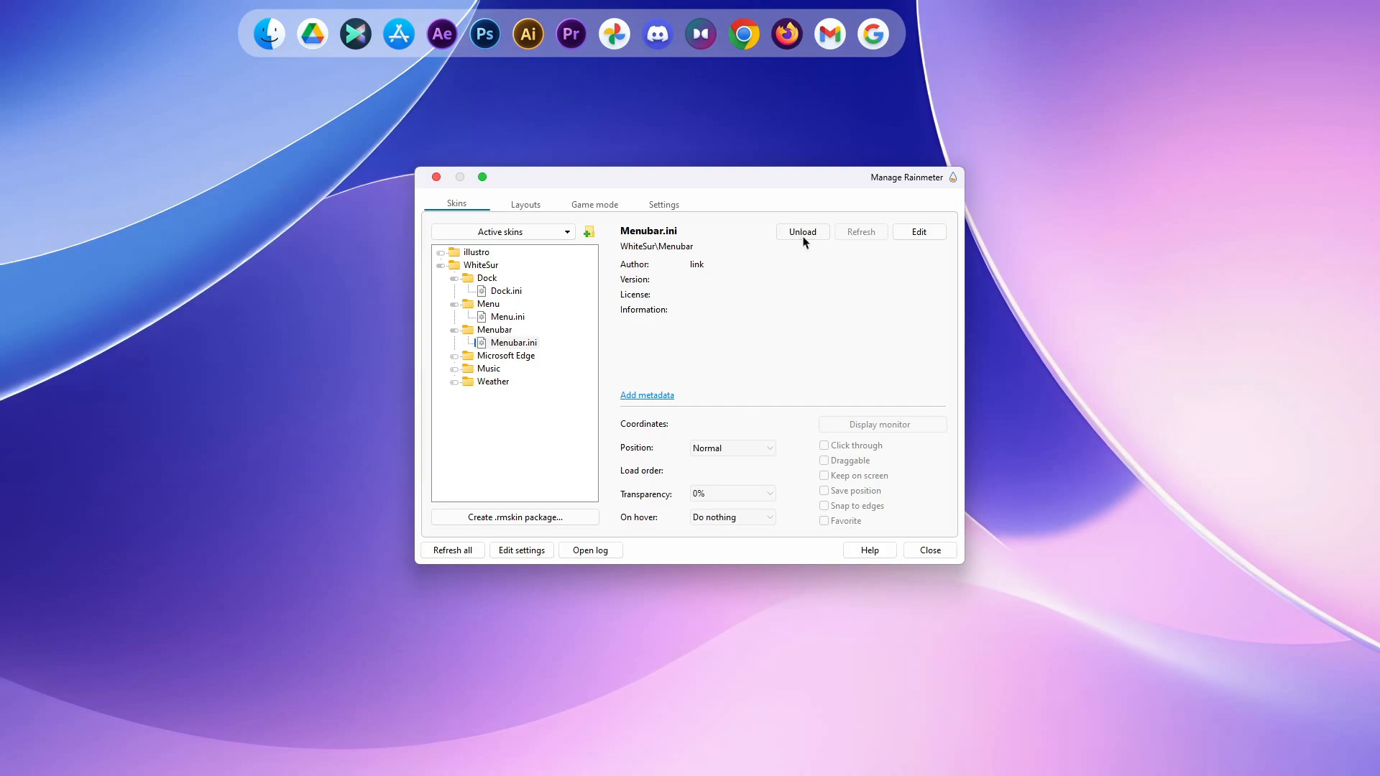
left_click(435, 177)
Move the dock to the bottom centre of the desktop and try out the menu bar's Apple menu.
left_click_drag(470, 57, 577, 767)
mouse_move(763, 771)
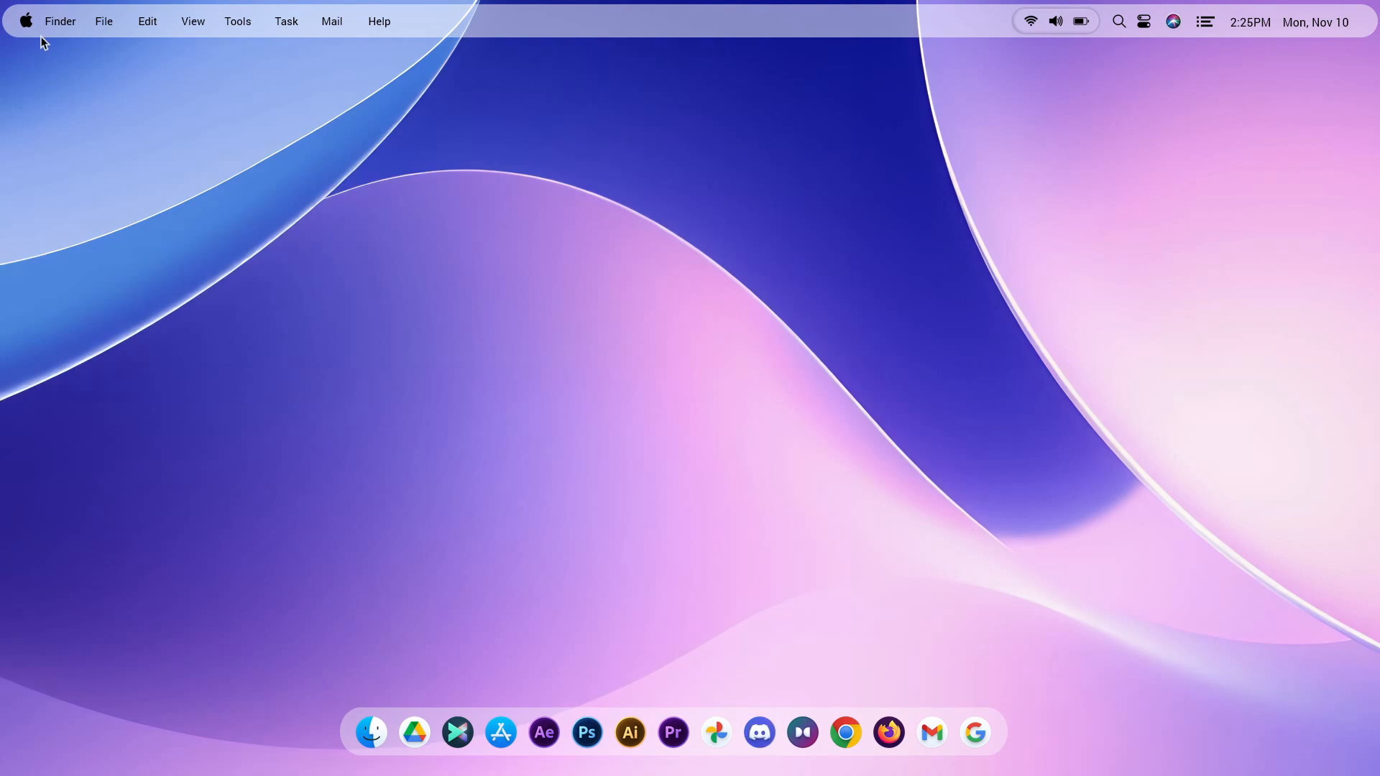
left_click(27, 21)
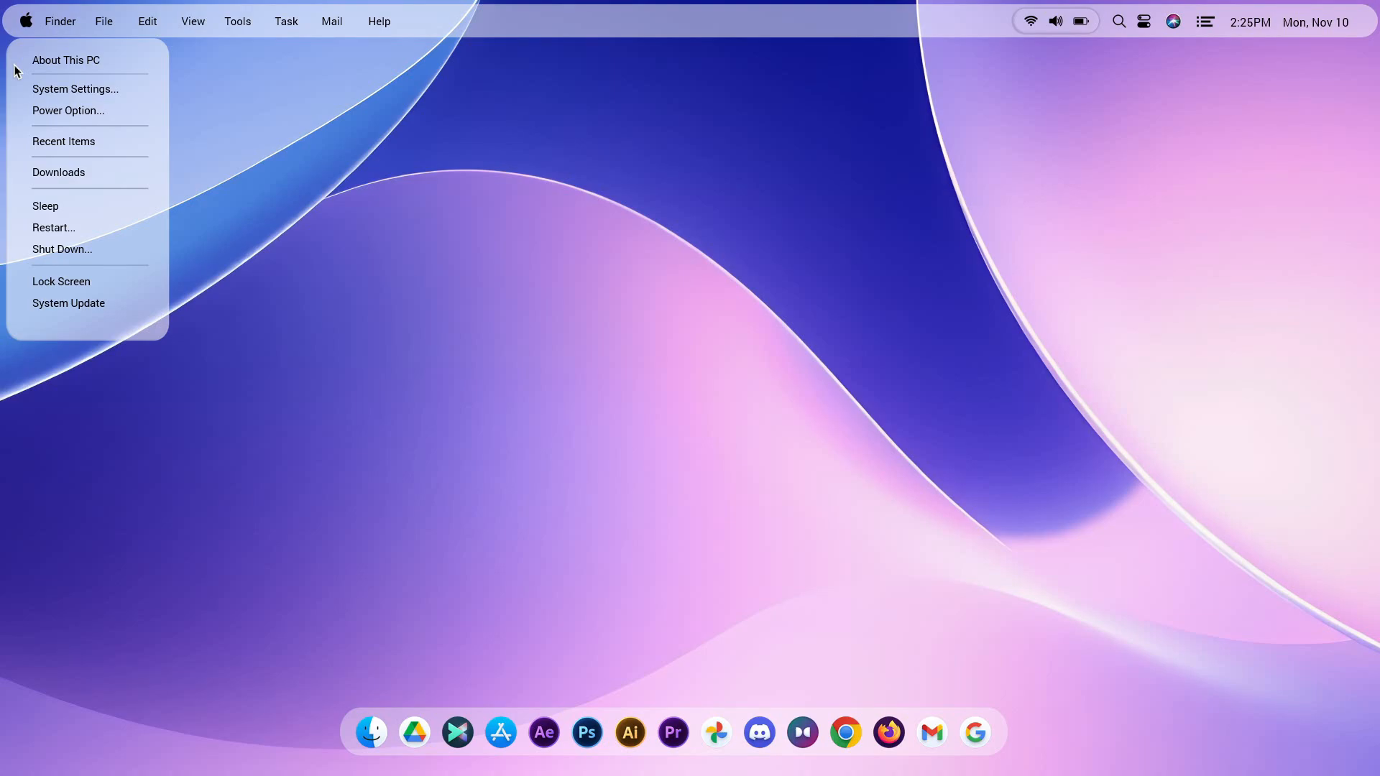
left_click(392, 678)
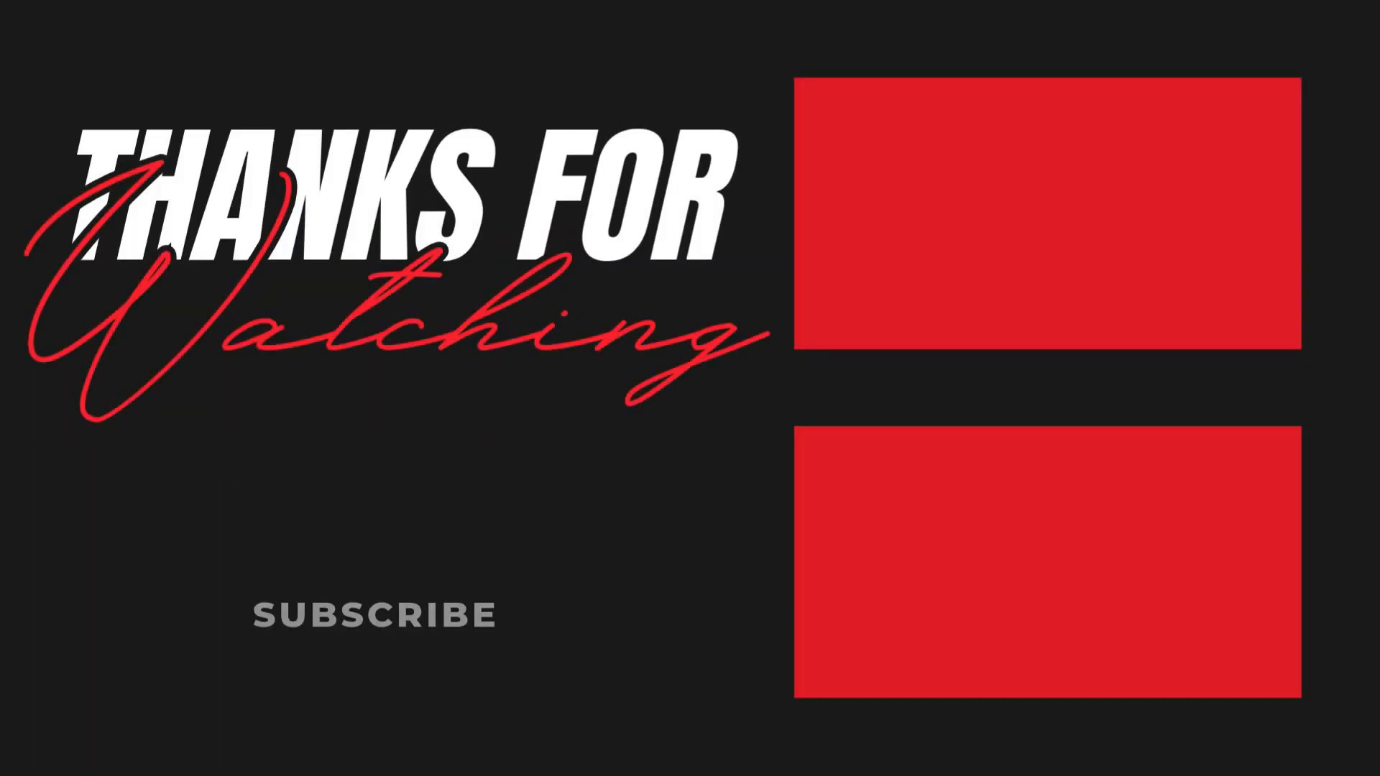